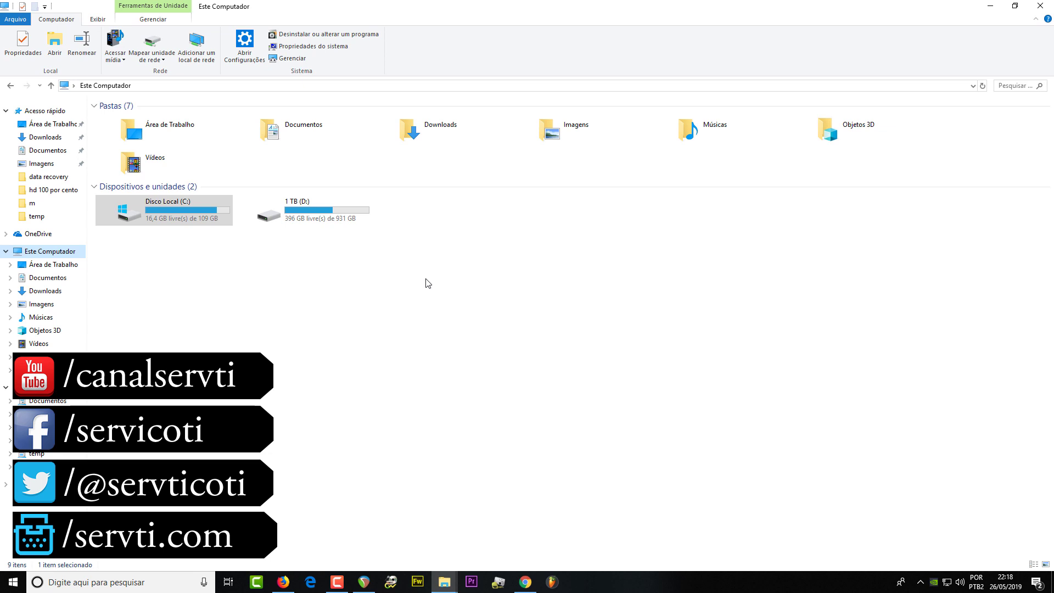
# Check the activity of Disco 0 (C:) in Task Manager's performance view, and close Task Manager
pyautogui.hotkey('ctrl', 'shift', 'Escape')
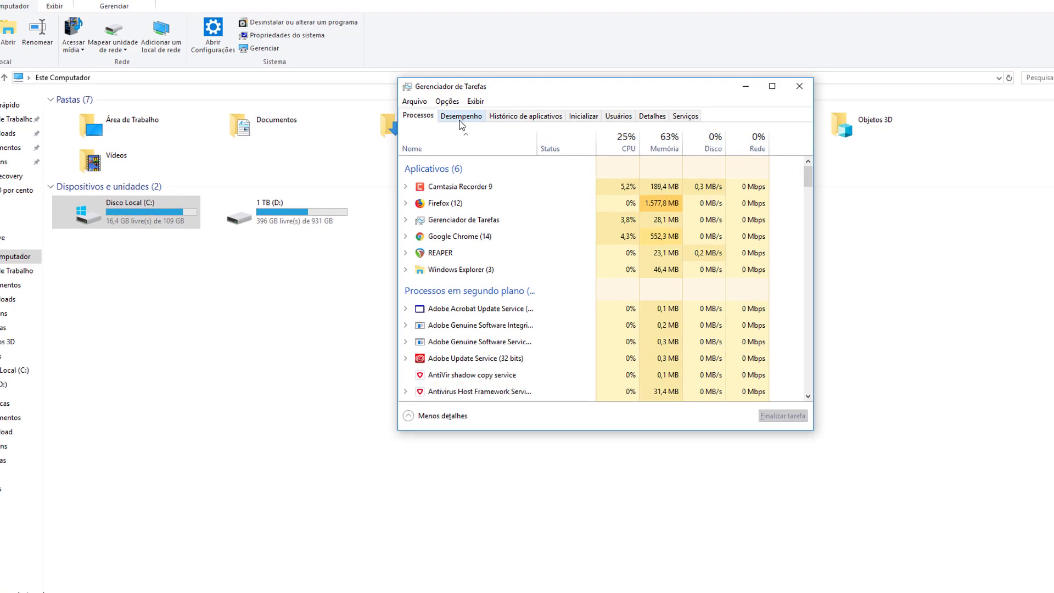
pyautogui.click(460, 117)
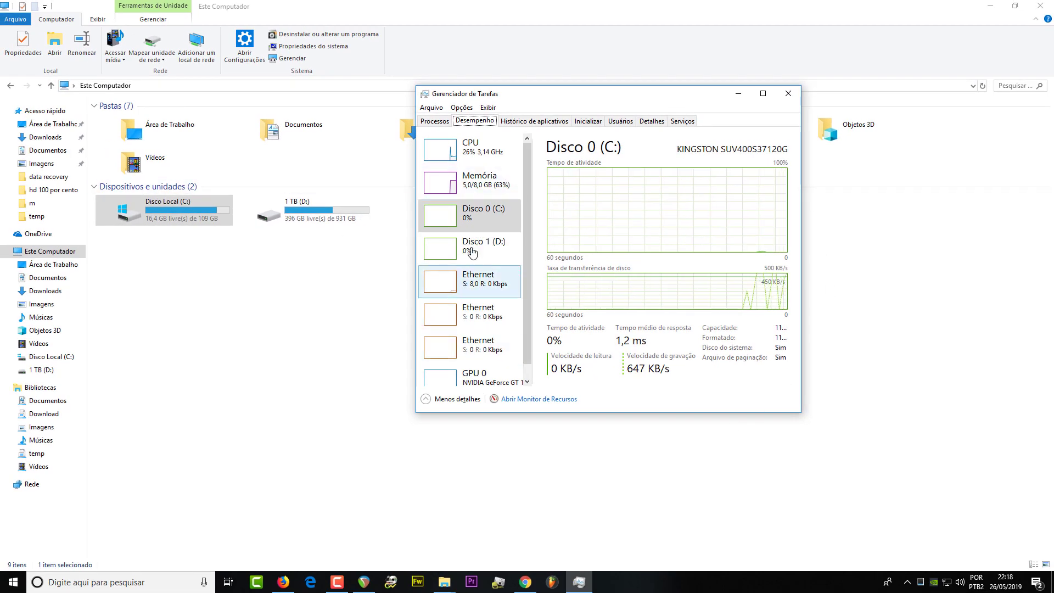
pyautogui.moveTo(488, 227)
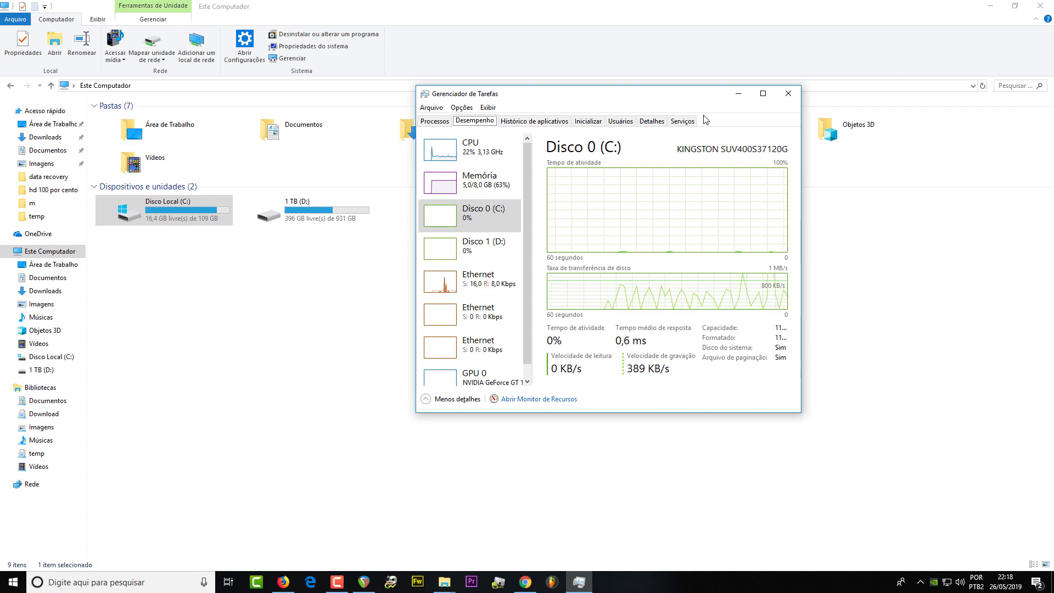
pyautogui.click(788, 94)
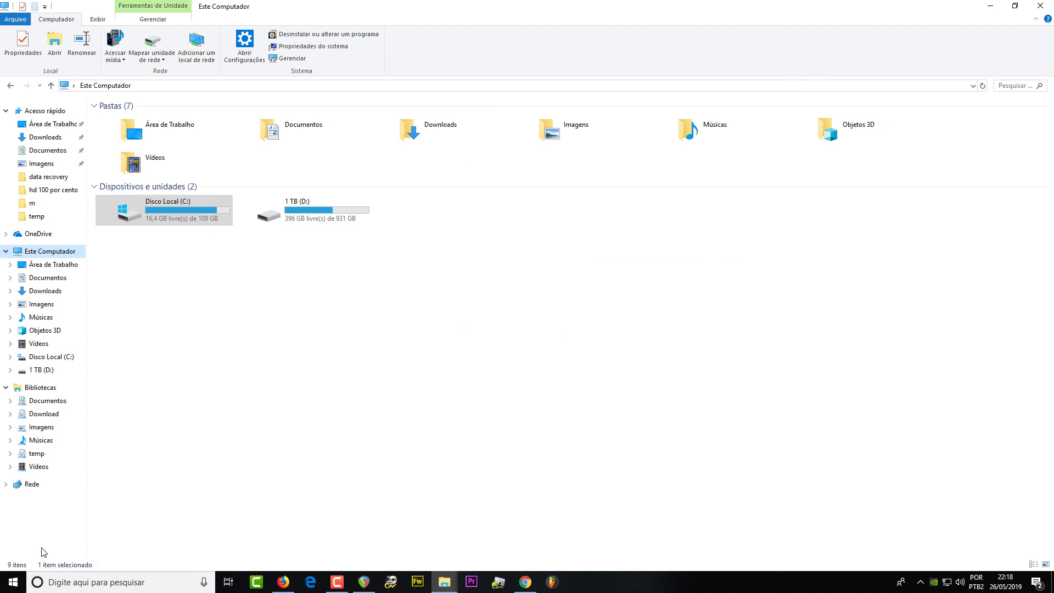
# Open the Aplicativos em segundo plano page of the Windows privacy settings
pyautogui.click(13, 582)
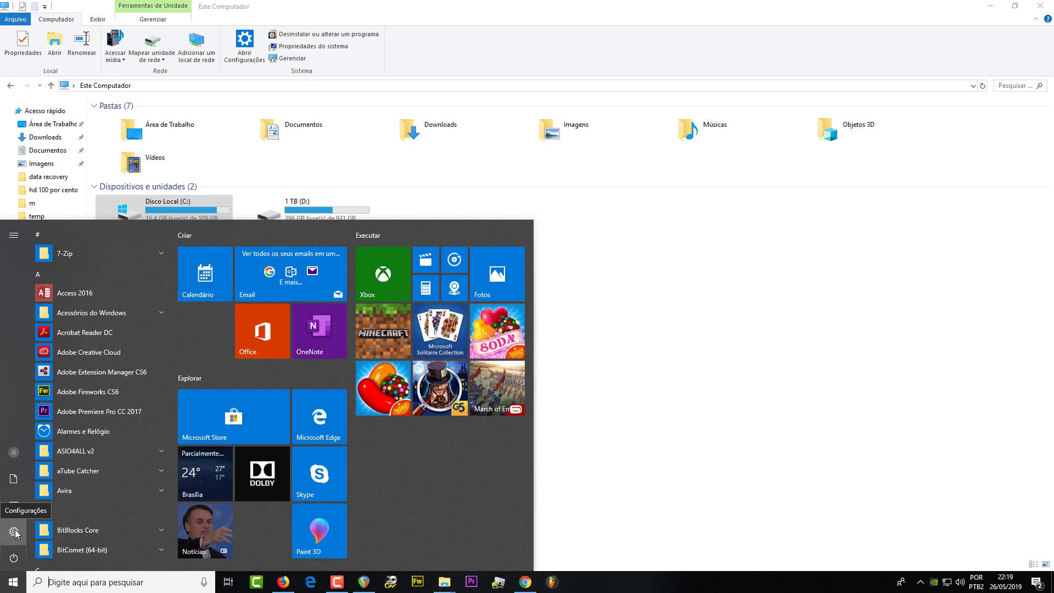
pyautogui.click(15, 531)
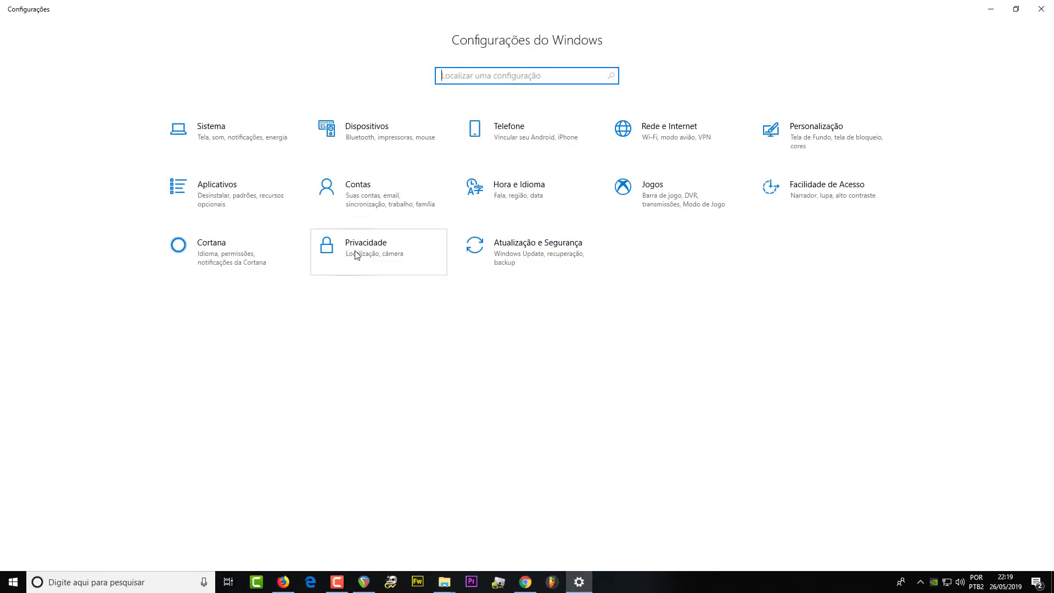
pyautogui.click(356, 254)
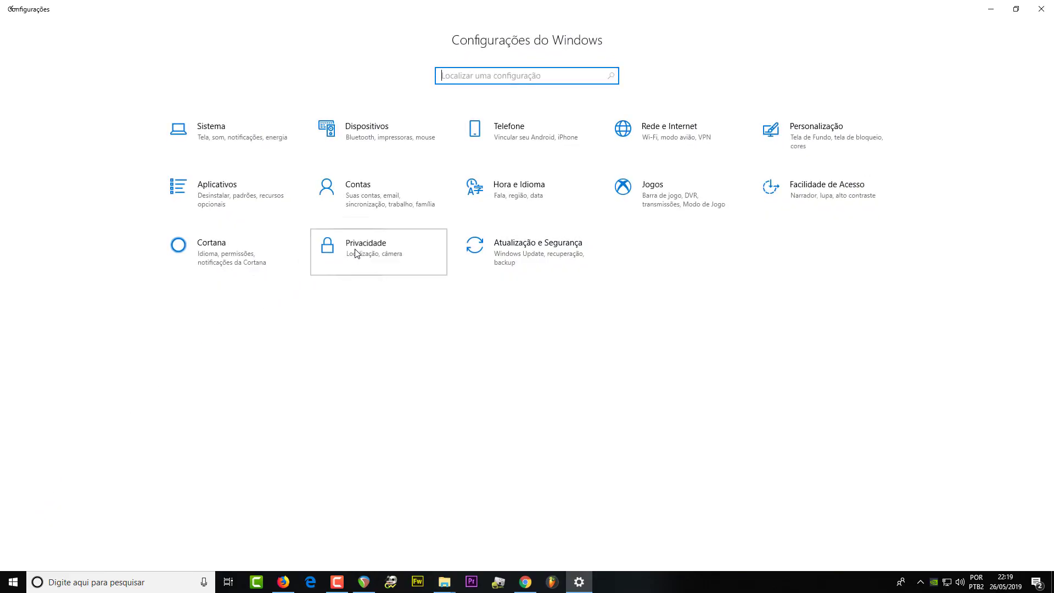
pyautogui.scroll(-5, 87, 446)
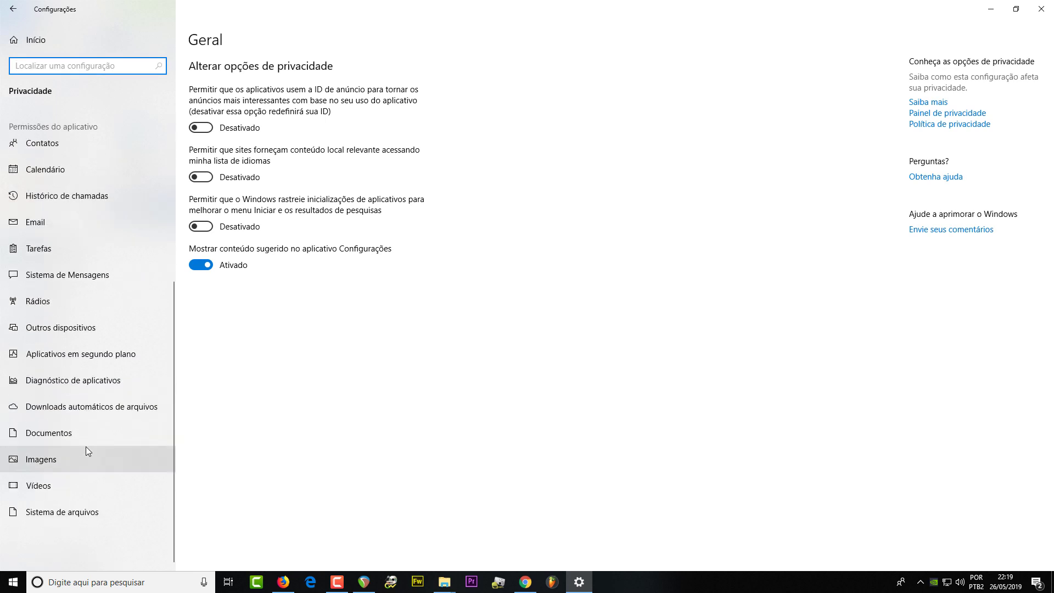
pyautogui.click(69, 354)
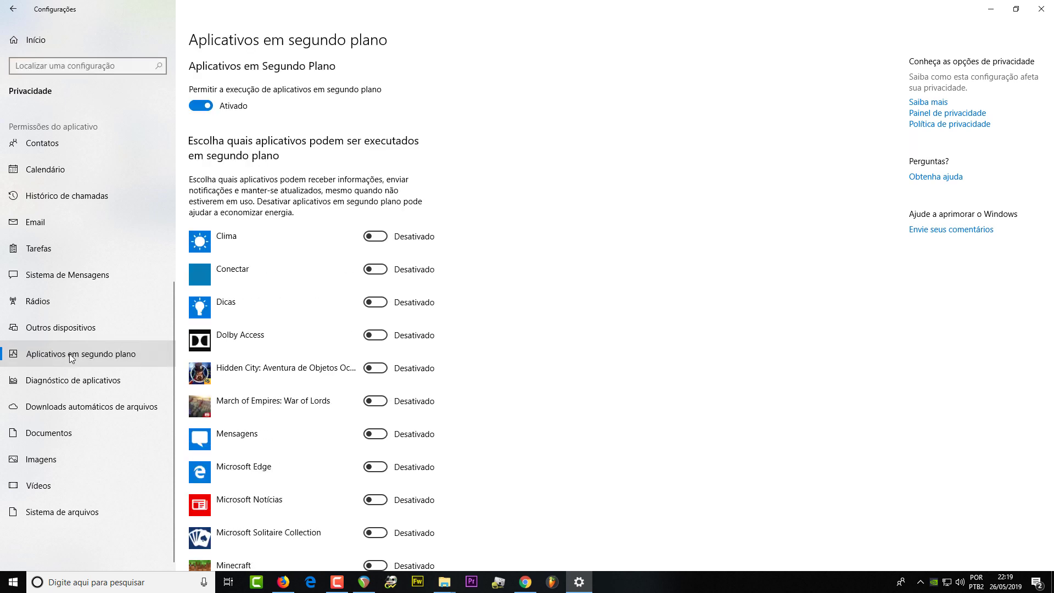
# Review the background app list, turn off the overall permission for apps to run in the background, and close Settings
pyautogui.scroll(-12, 576, 209)
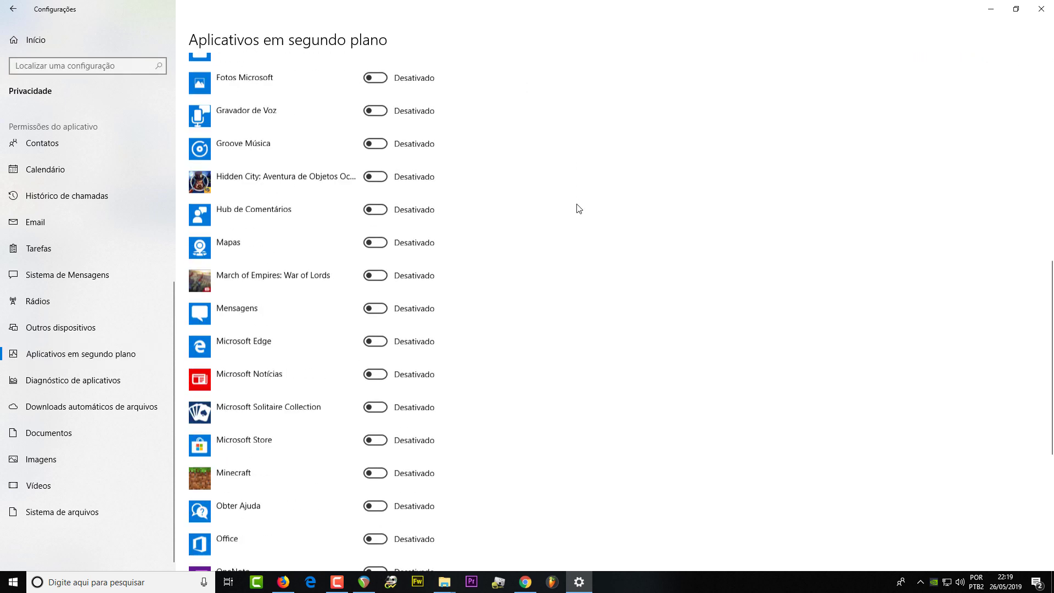
pyautogui.scroll(-2, 576, 209)
pyautogui.scroll(12, 576, 207)
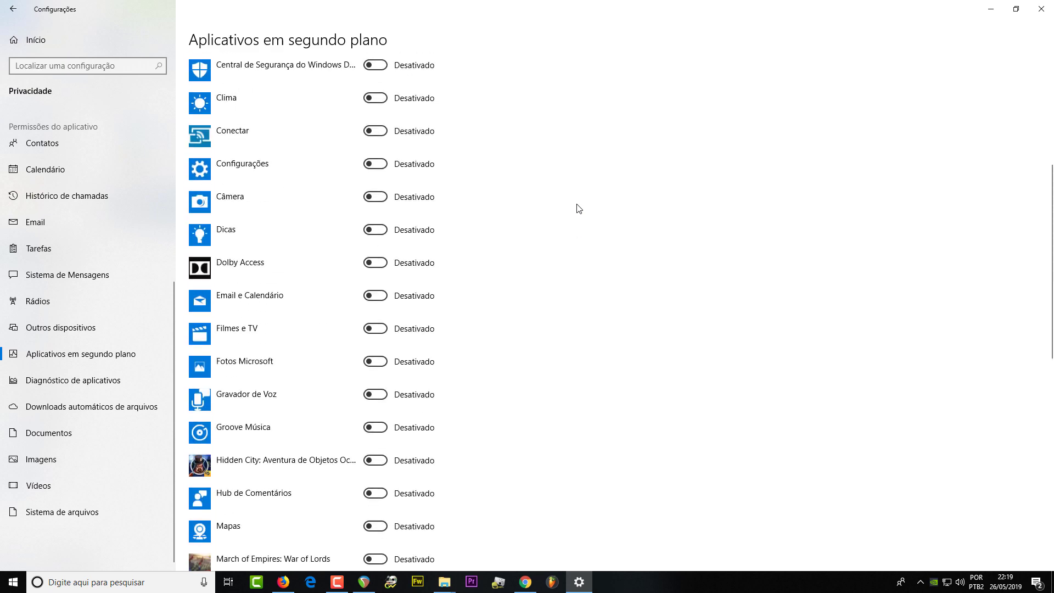
pyautogui.scroll(-14, 414, 279)
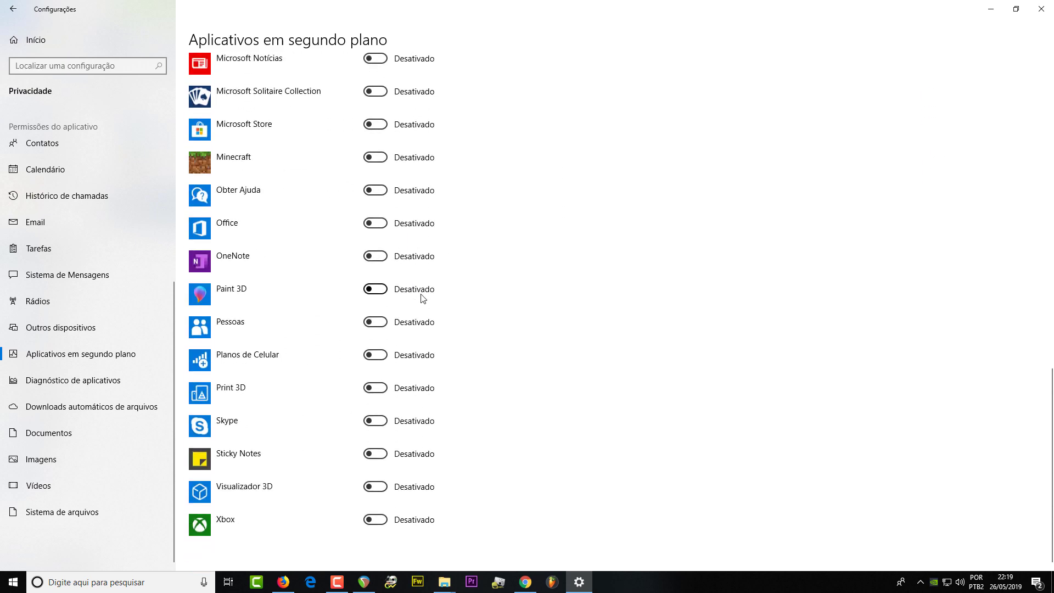
pyautogui.scroll(9, 439, 300)
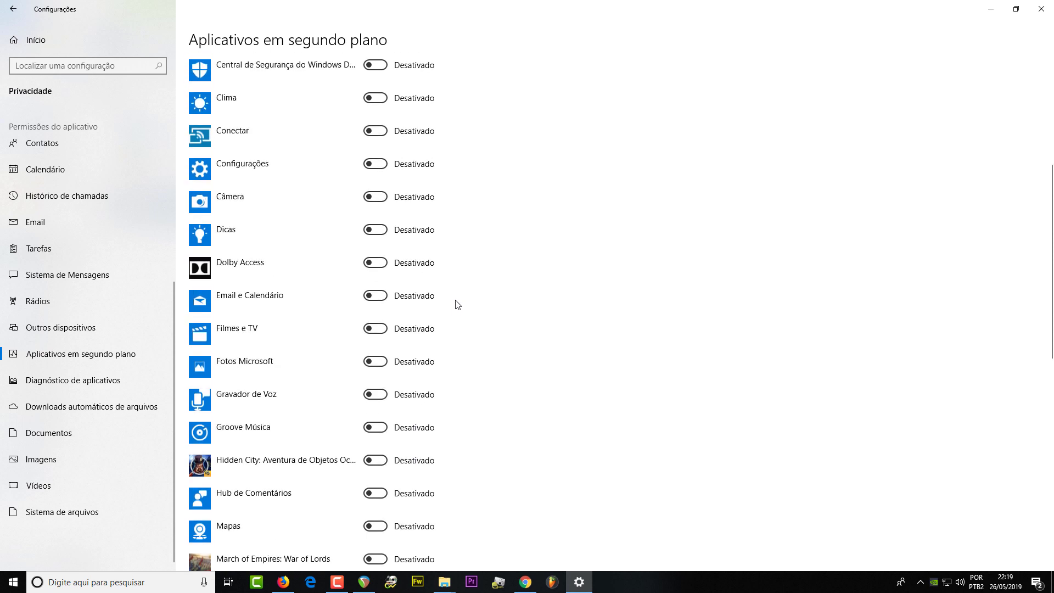
pyautogui.scroll(3, 457, 305)
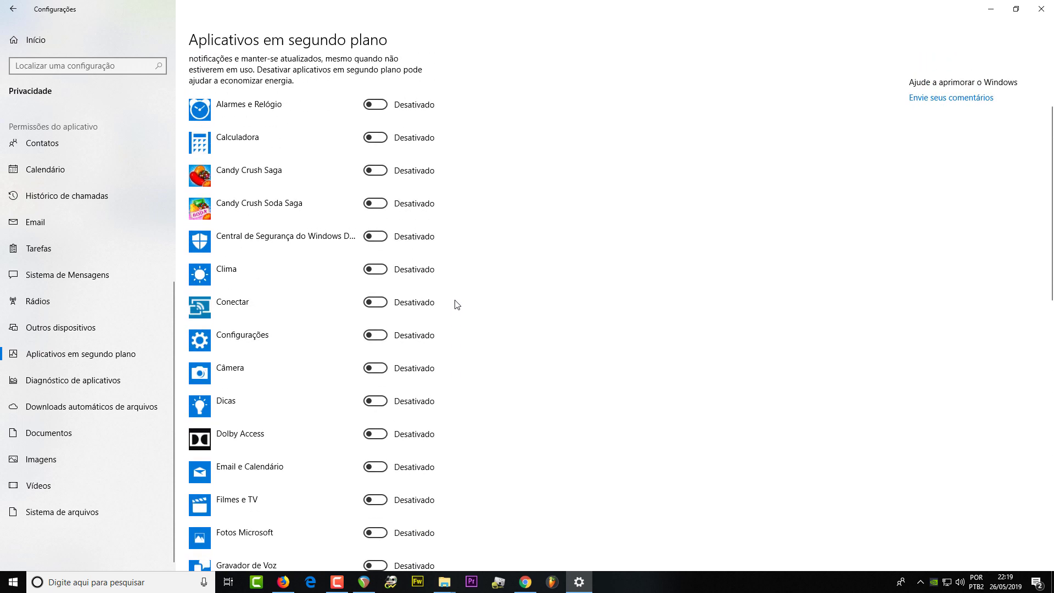
pyautogui.scroll(2, 458, 305)
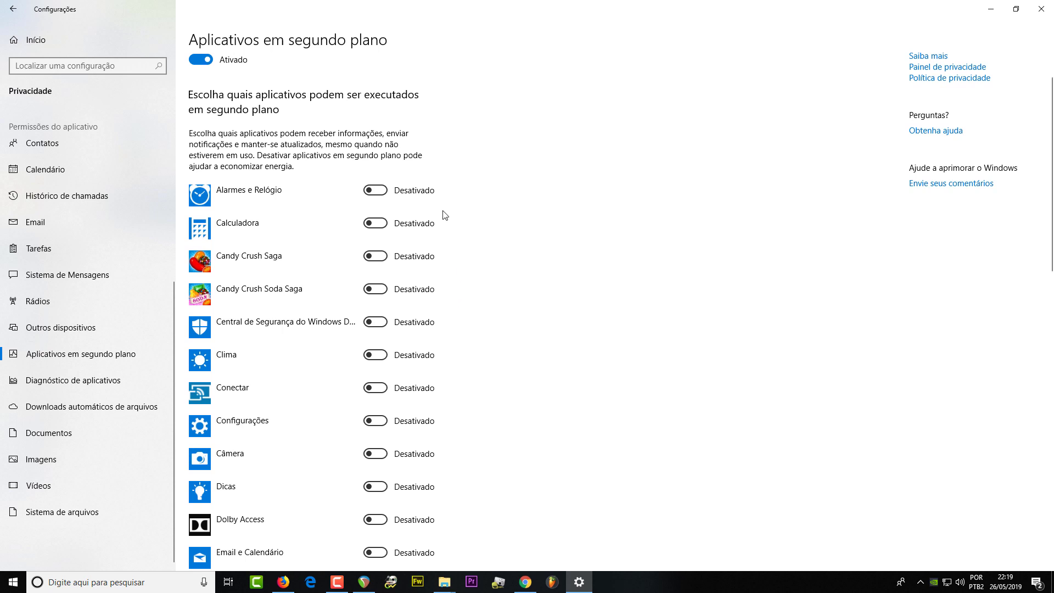
pyautogui.click(203, 59)
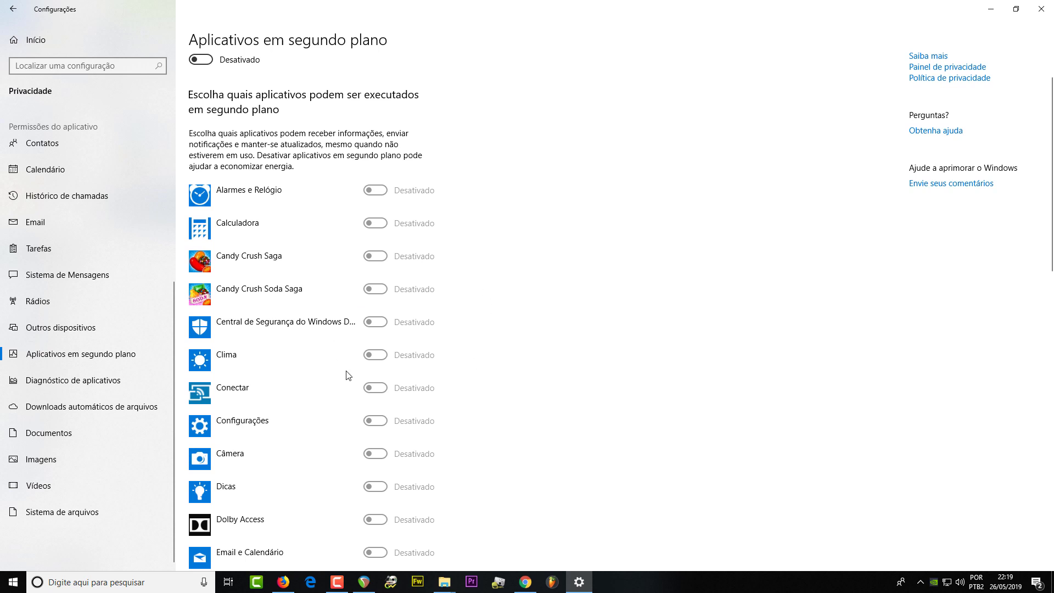
pyautogui.click(1039, 10)
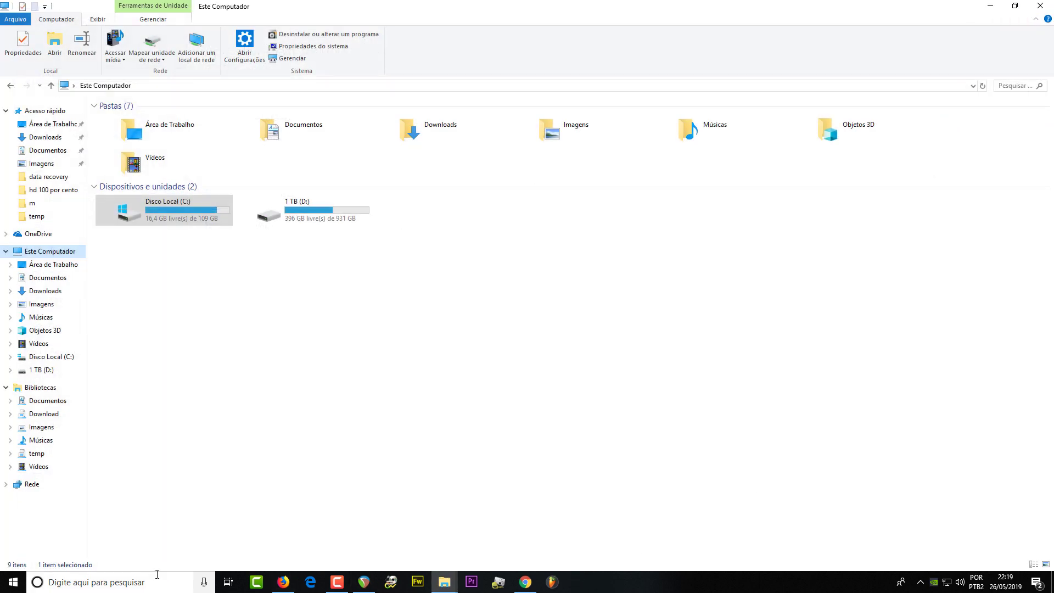
# Open the Notificações e ações page of the Windows system settings and find the notification options
pyautogui.click(14, 587)
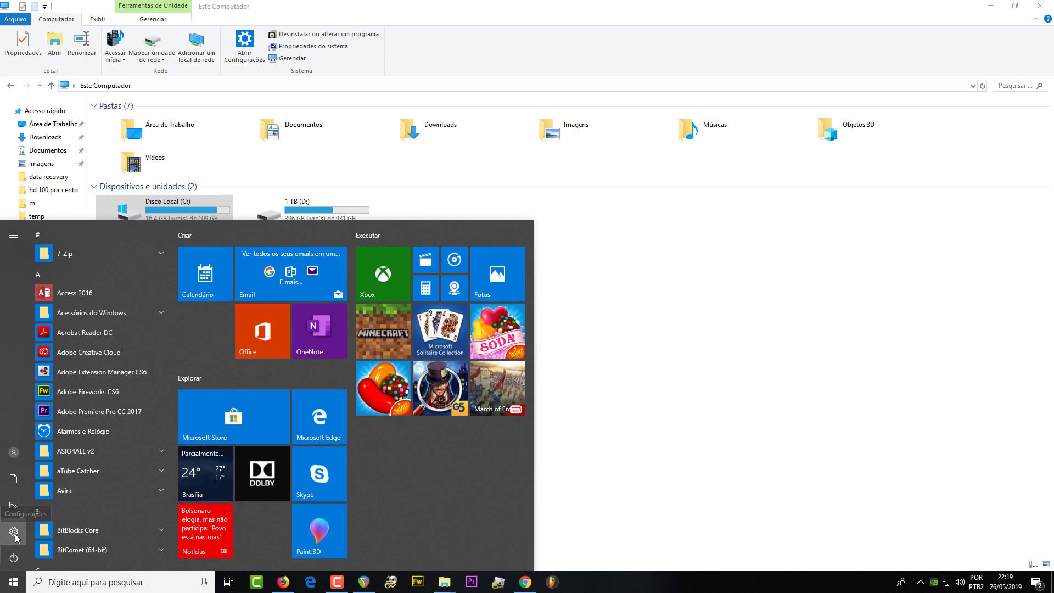
pyautogui.click(14, 532)
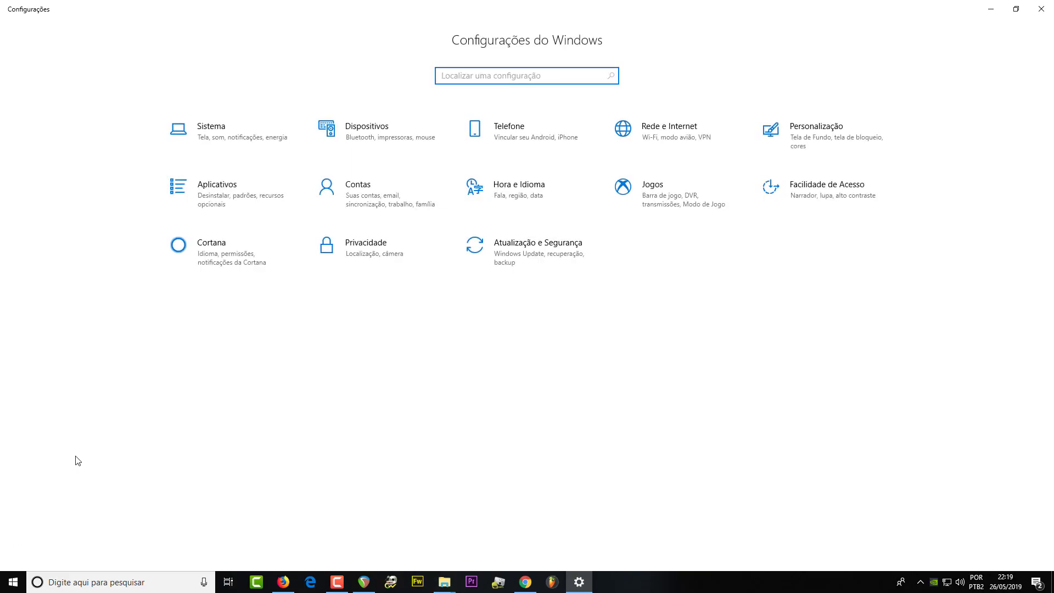
pyautogui.click(231, 142)
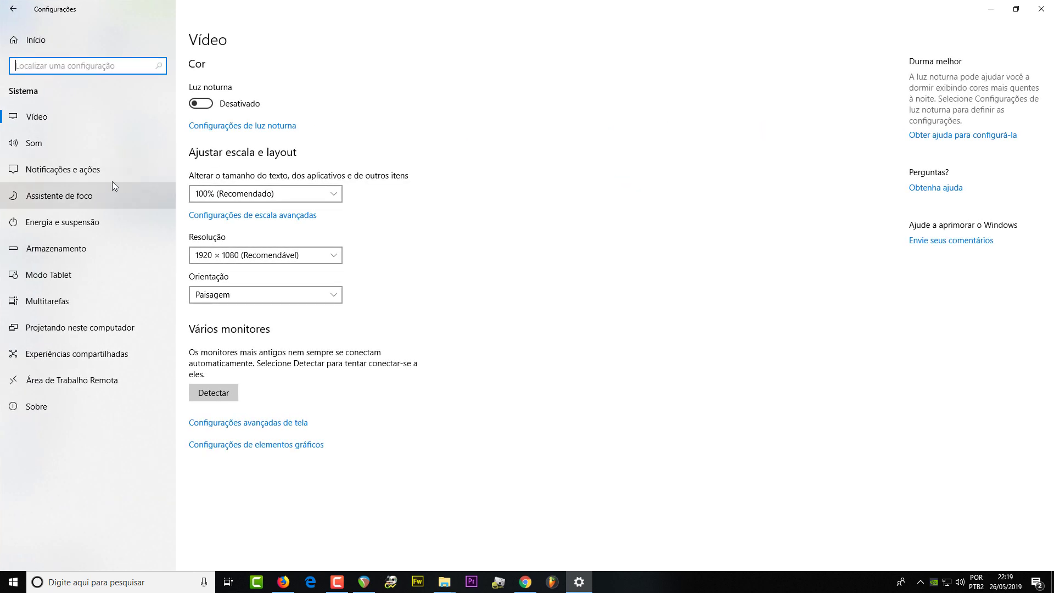
pyautogui.click(71, 171)
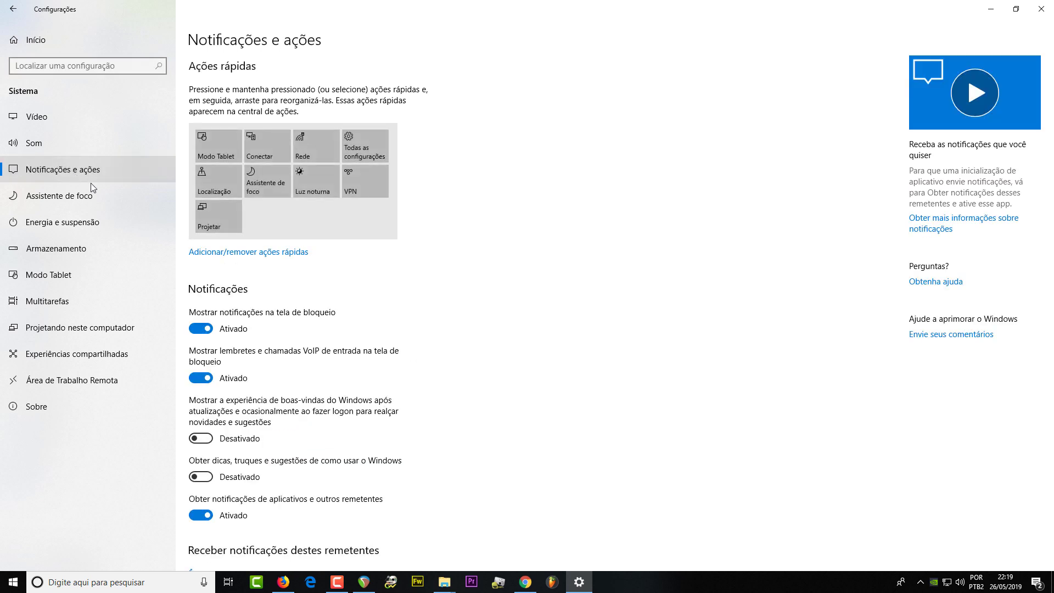
pyautogui.scroll(-3, 346, 360)
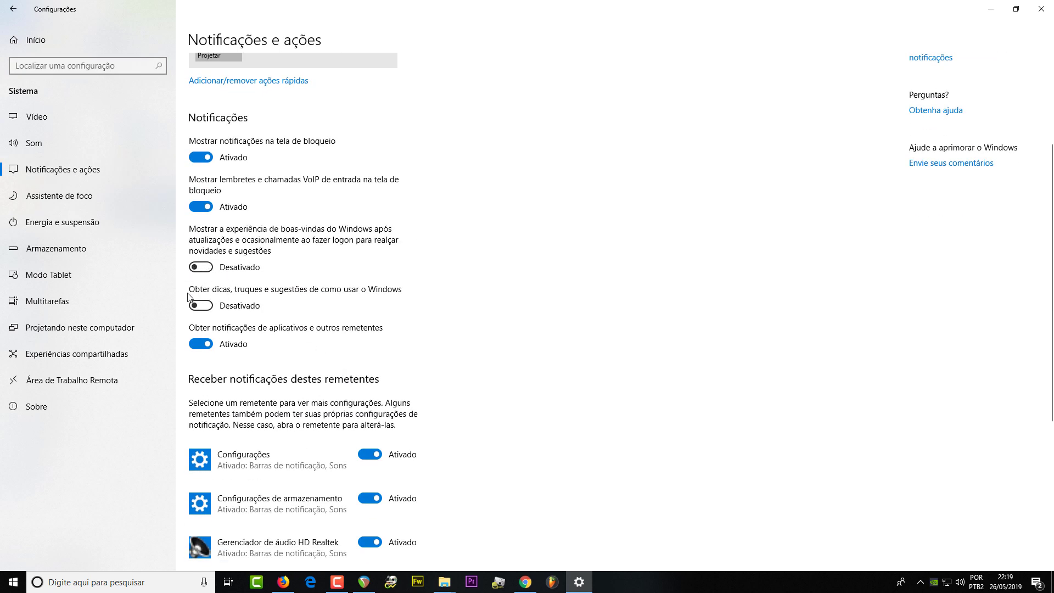
# Switch the Windows welcome experience and the tips, tricks and suggestions options on and back off, and close Settings
pyautogui.click(199, 267)
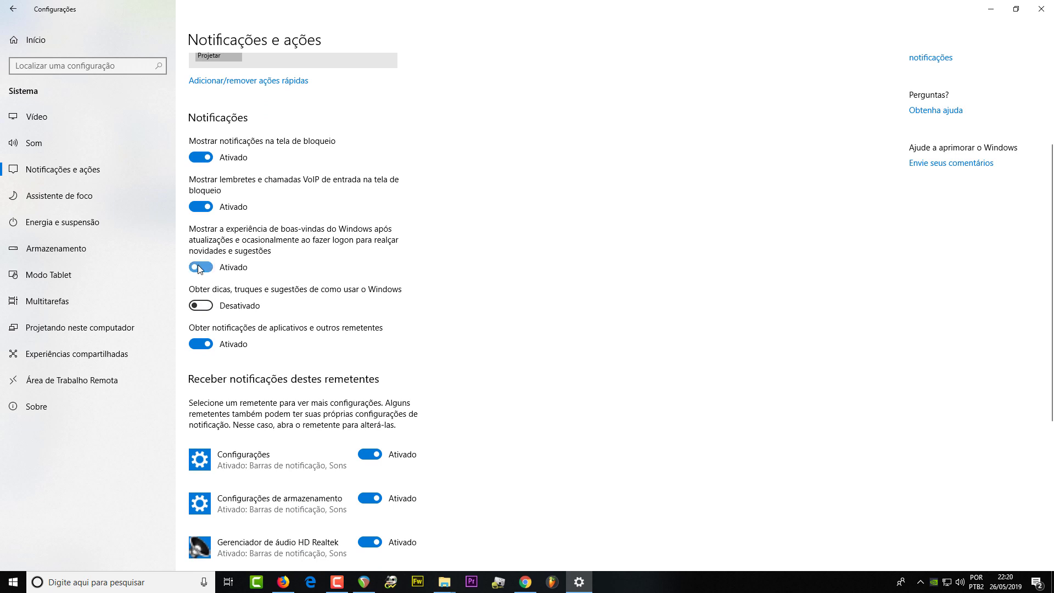
pyautogui.click(204, 305)
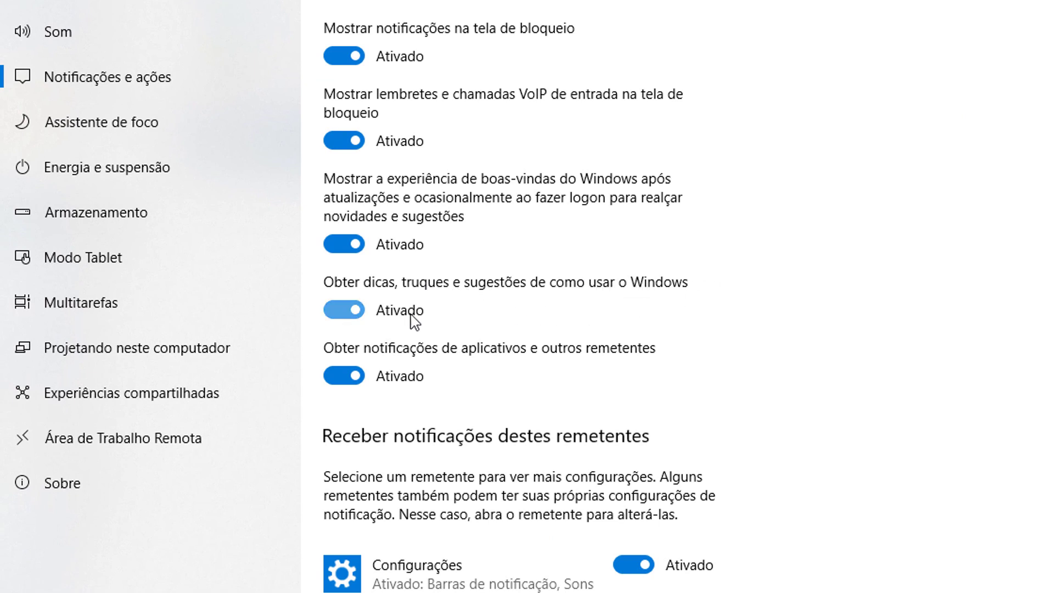
pyautogui.click(343, 308)
pyautogui.click(340, 246)
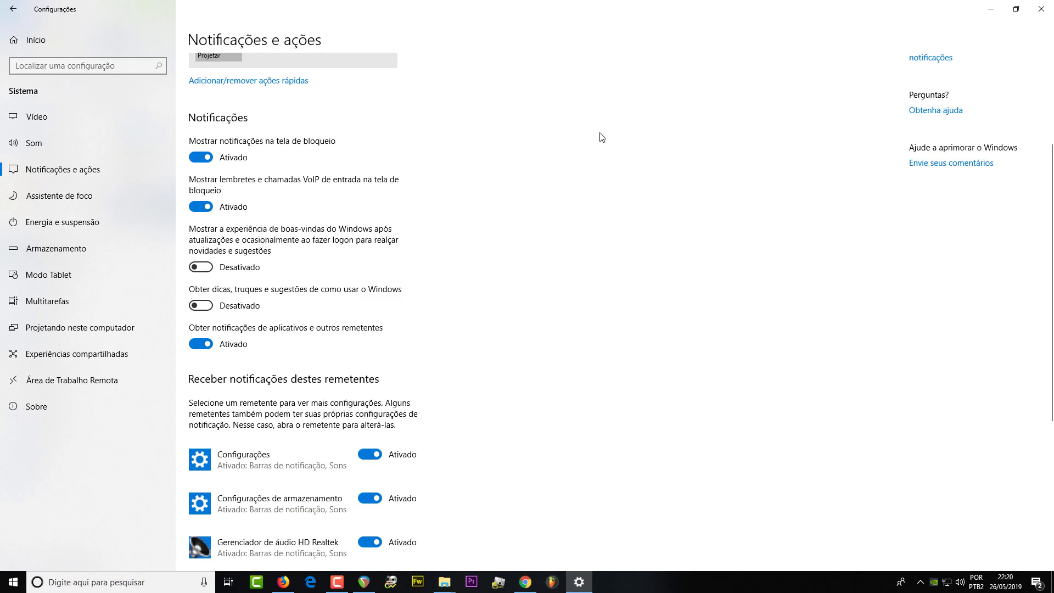
pyautogui.click(1041, 8)
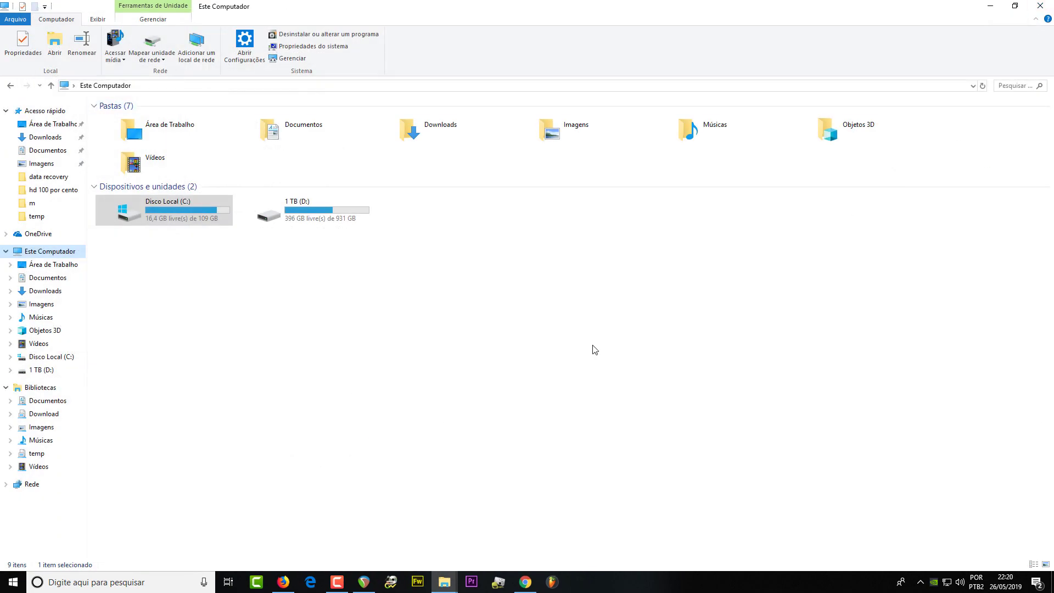
# Open the atalhos folder inside Área de Trabalho
pyautogui.click(537, 338)
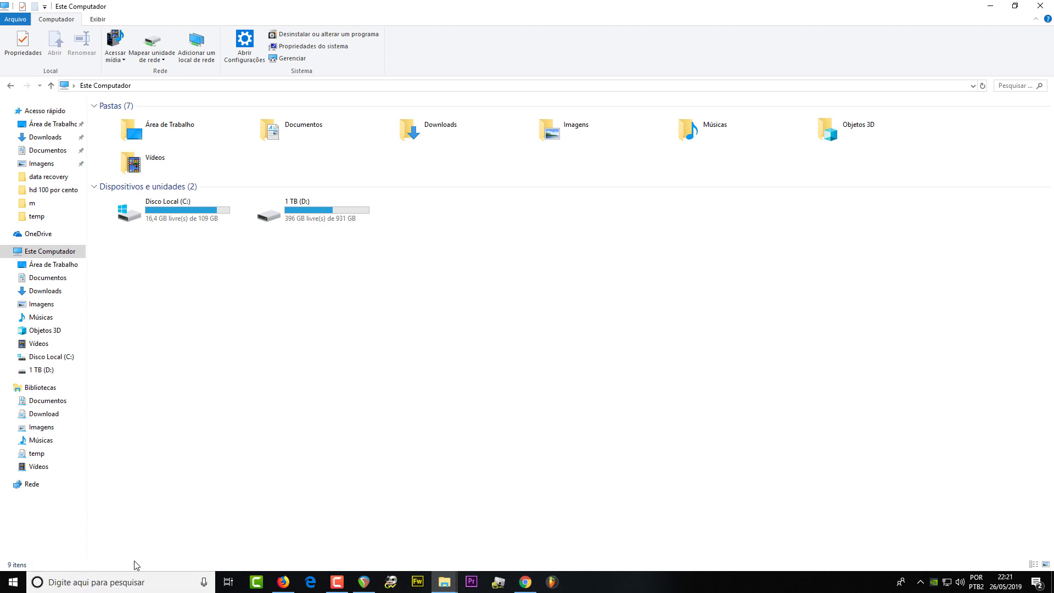
pyautogui.hotkey('alt', 'Left')
pyautogui.click(44, 124)
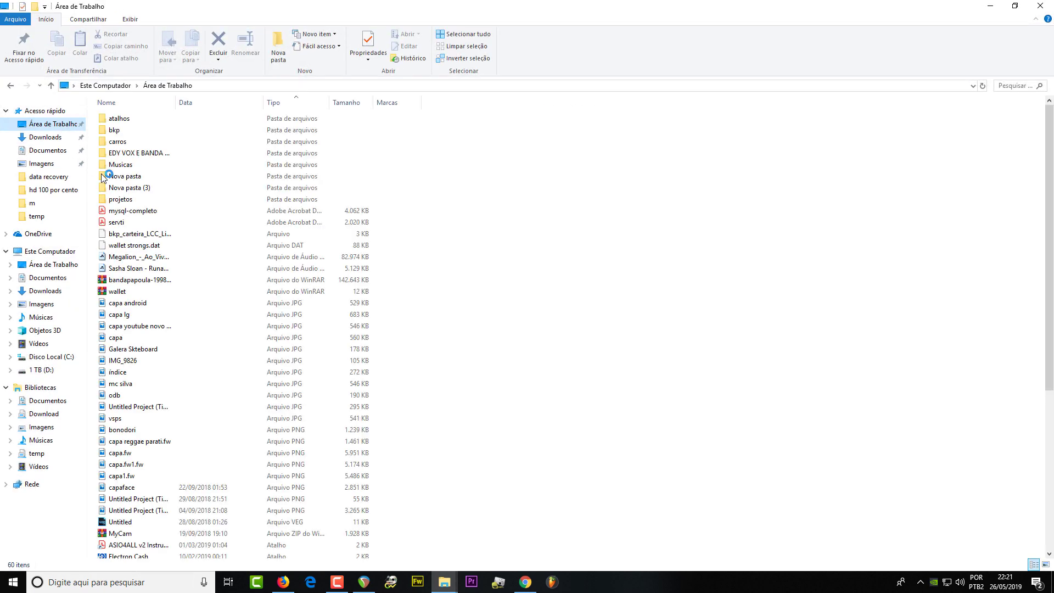
pyautogui.doubleClick(125, 119)
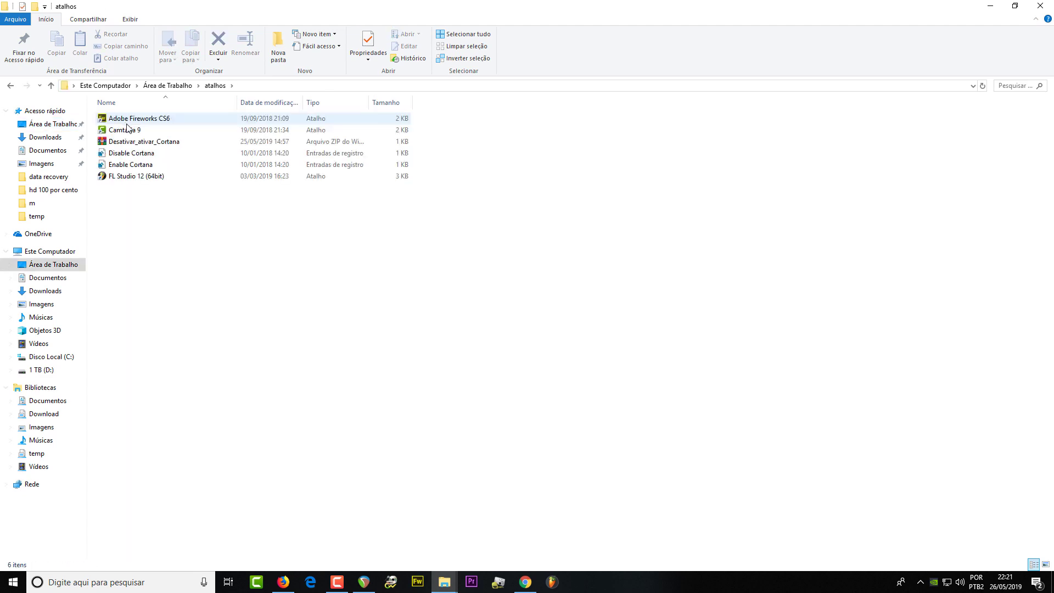
# Select the Disable Cortana and Enable Cortana registry files alternately to point them out
pyautogui.click(145, 153)
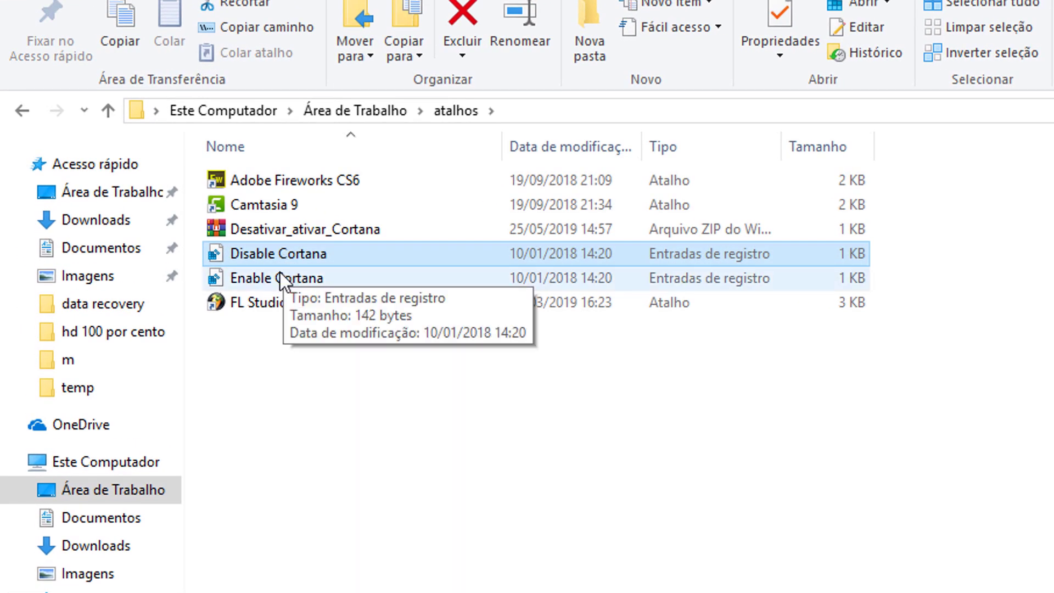
pyautogui.click(279, 278)
pyautogui.click(280, 257)
pyautogui.click(271, 278)
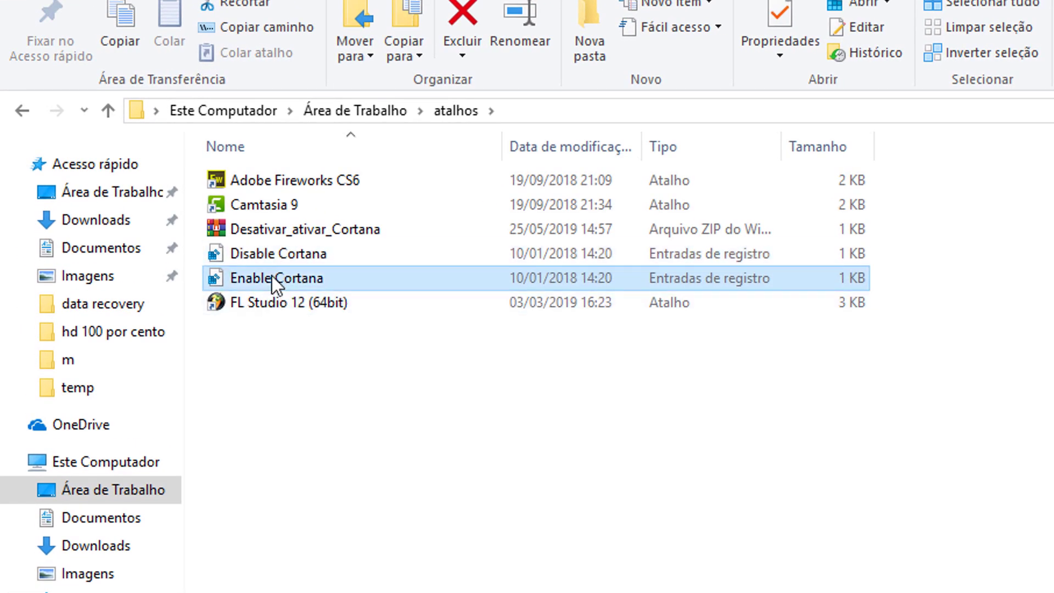
pyautogui.click(272, 259)
pyautogui.click(272, 276)
pyautogui.click(275, 253)
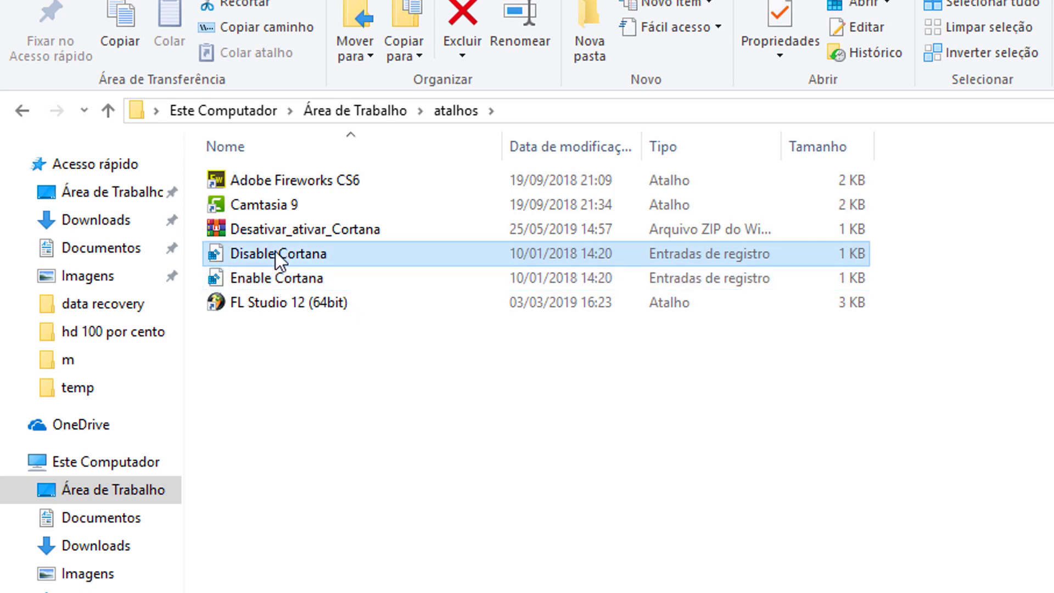
pyautogui.click(272, 283)
pyautogui.click(272, 257)
# Return to Este Computador and open its system properties
pyautogui.click(105, 462)
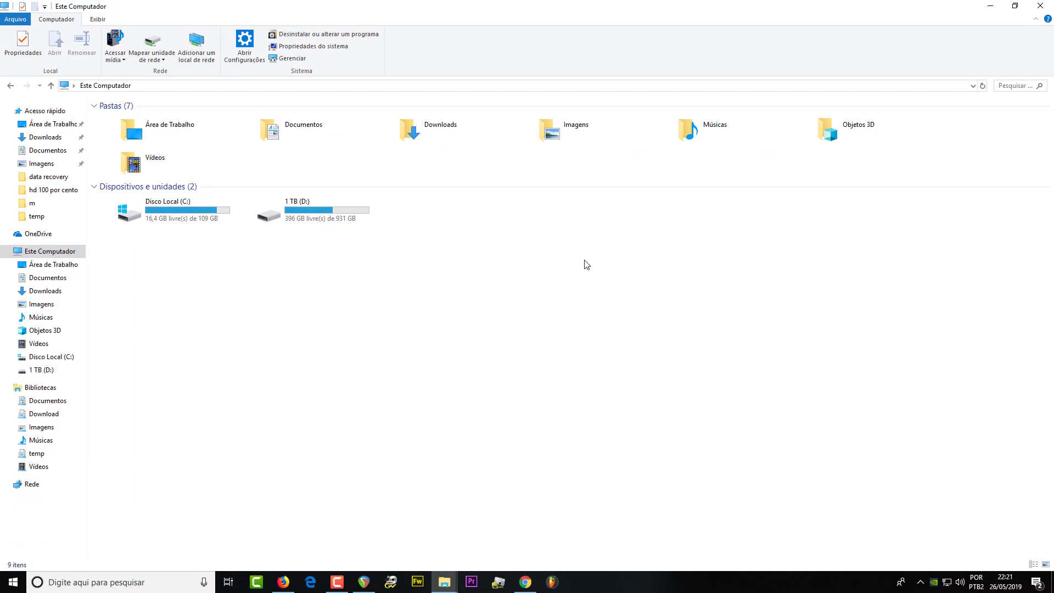
pyautogui.rightClick(67, 255)
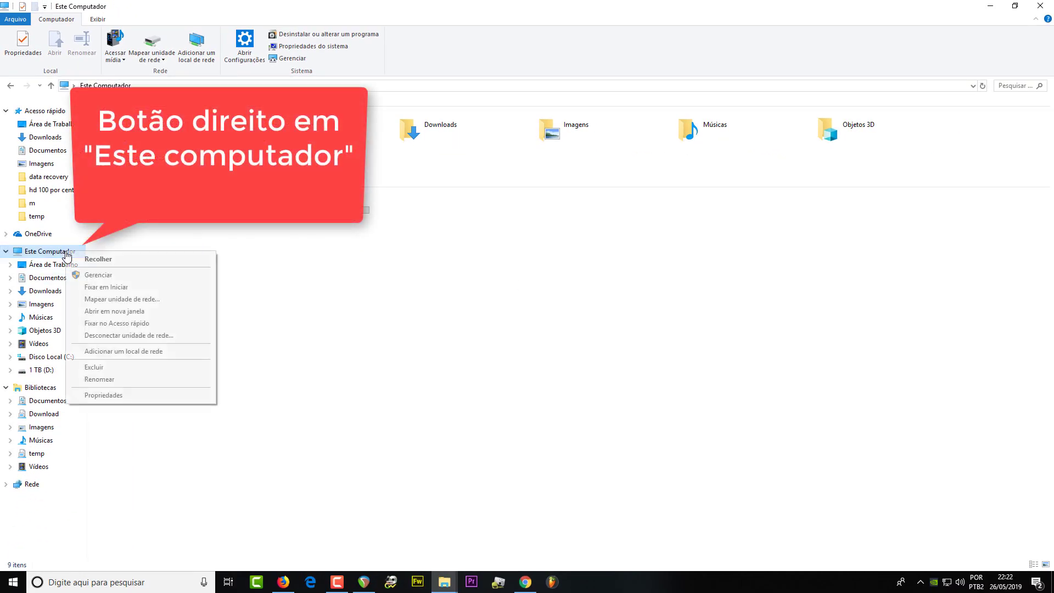
pyautogui.click(106, 395)
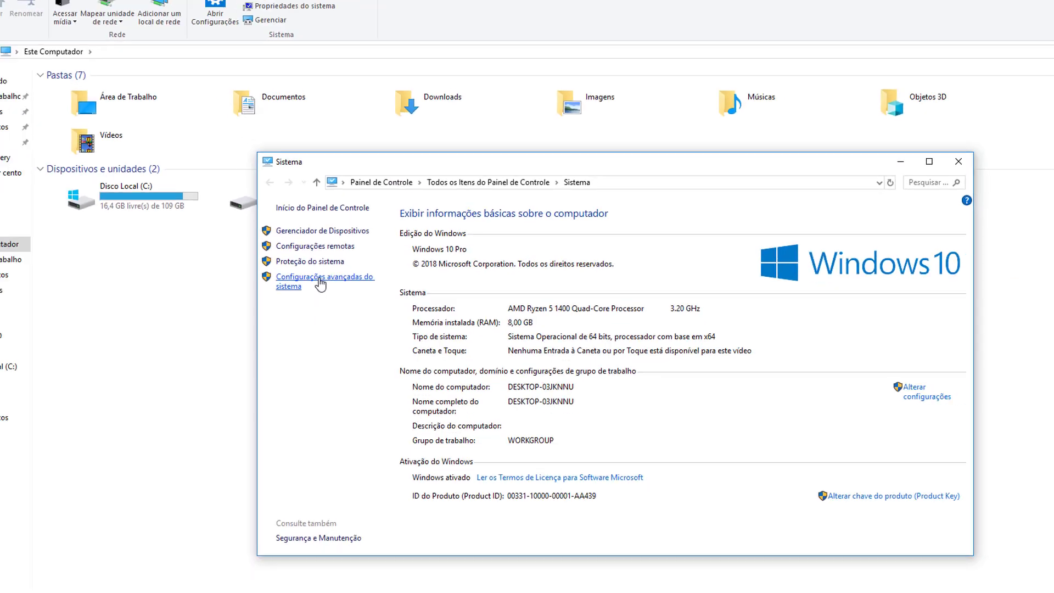
# Open the performance options from the advanced system settings and choose Ajustar para obter um melhor desempenho
pyautogui.click(273, 279)
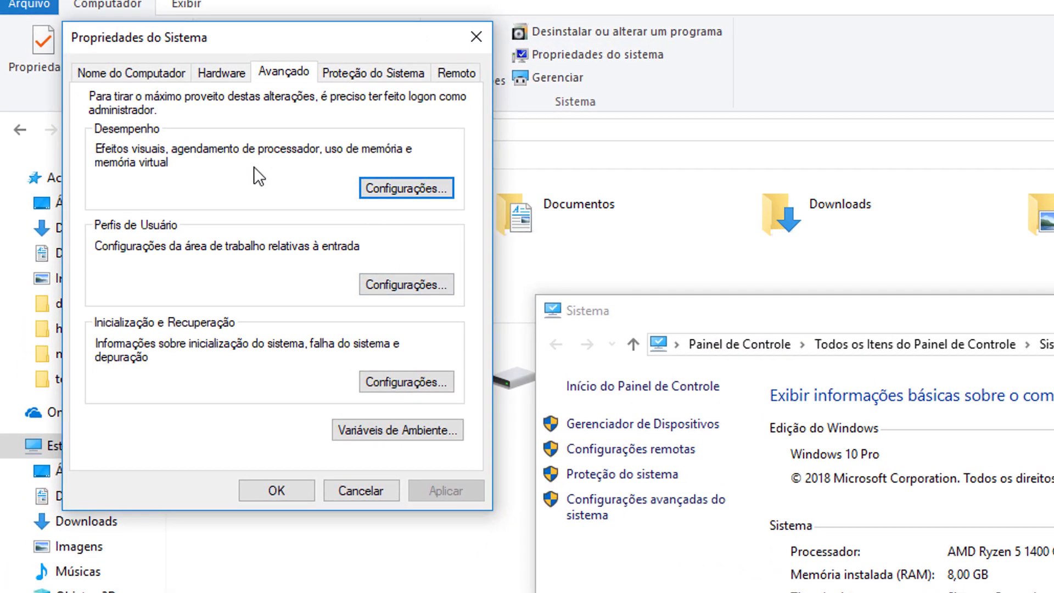
pyautogui.click(400, 190)
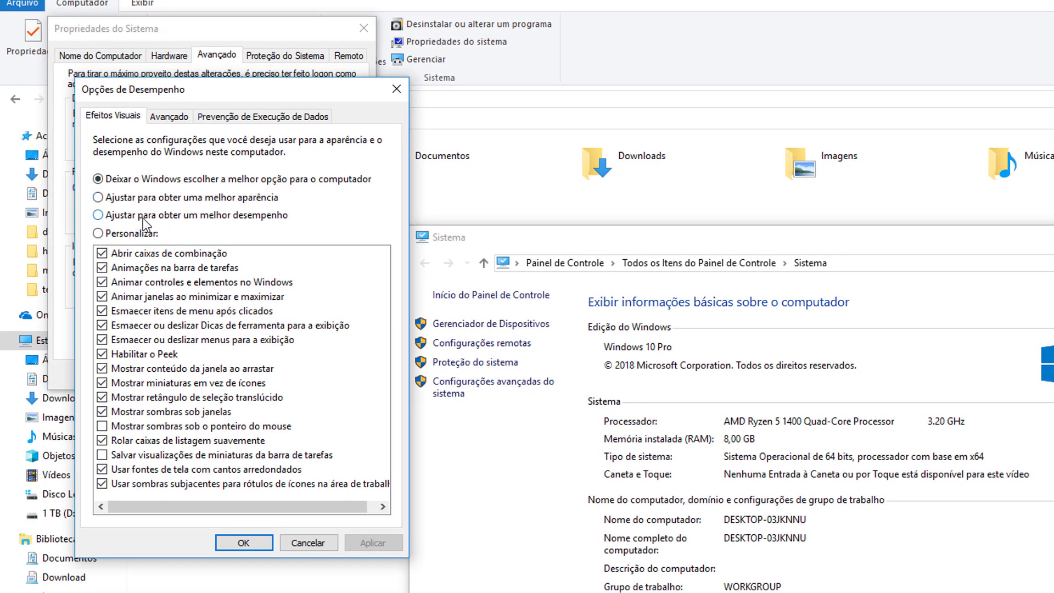
pyautogui.click(143, 219)
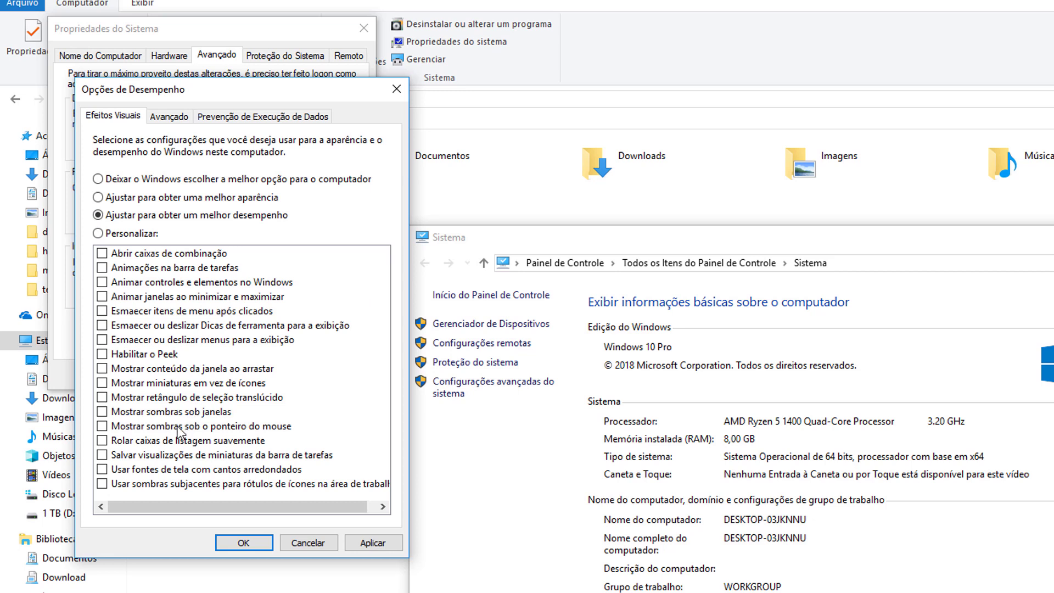
# Enable smooth-edged screen fonts, icon label shadows and thumbnails instead of icons, and cancel both the performance options and system properties
pyautogui.click(102, 483)
pyautogui.click(101, 469)
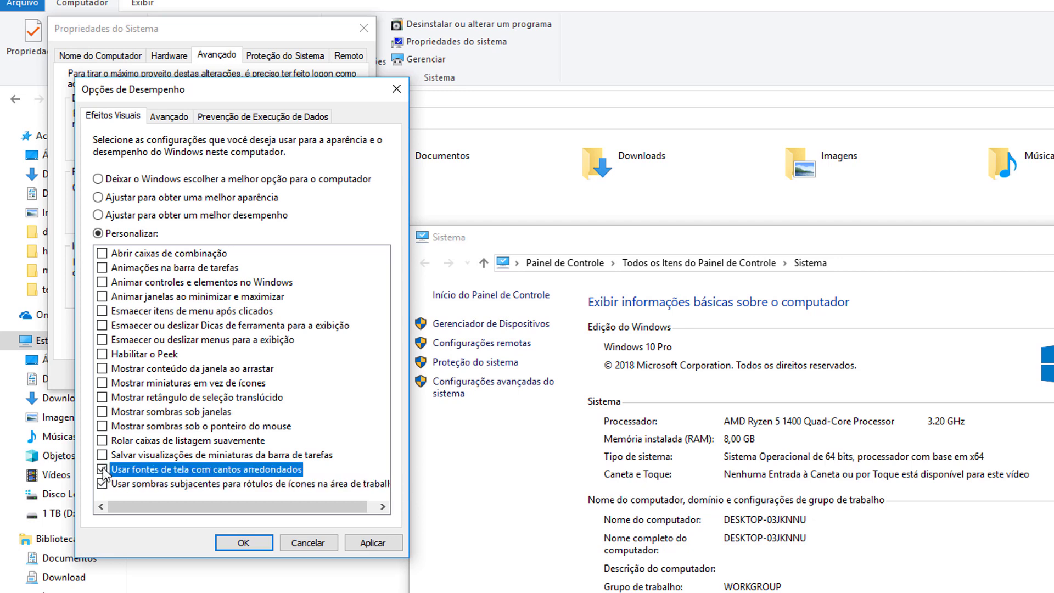
pyautogui.click(102, 483)
pyautogui.click(107, 384)
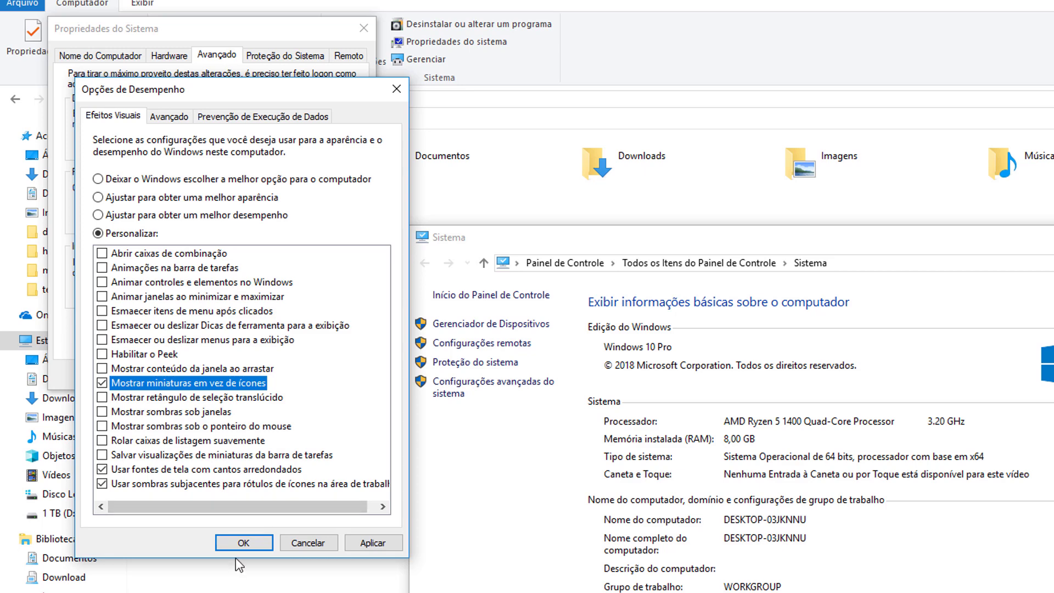
pyautogui.click(307, 542)
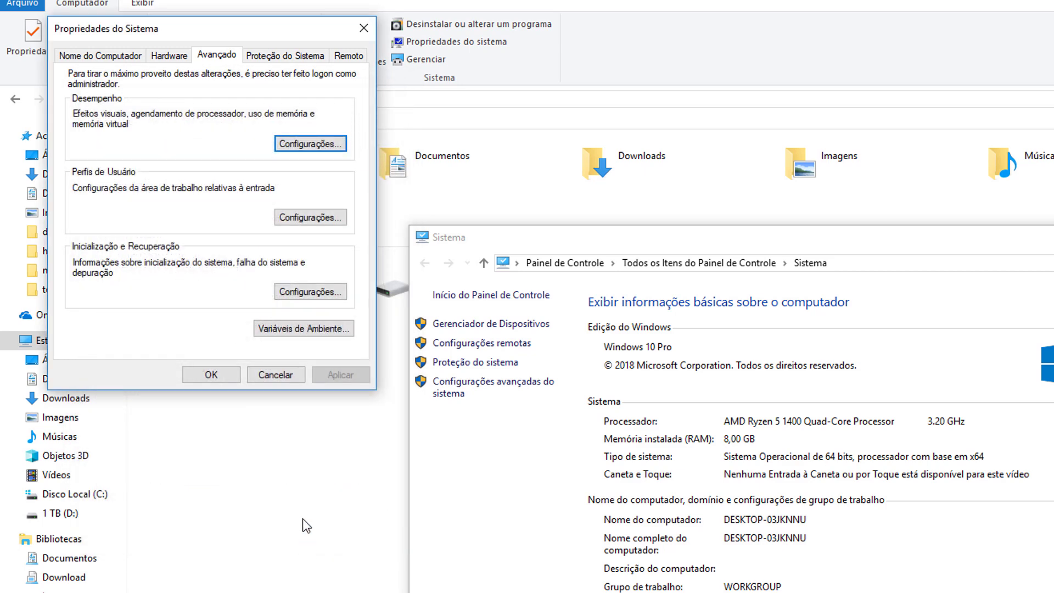
pyautogui.click(269, 376)
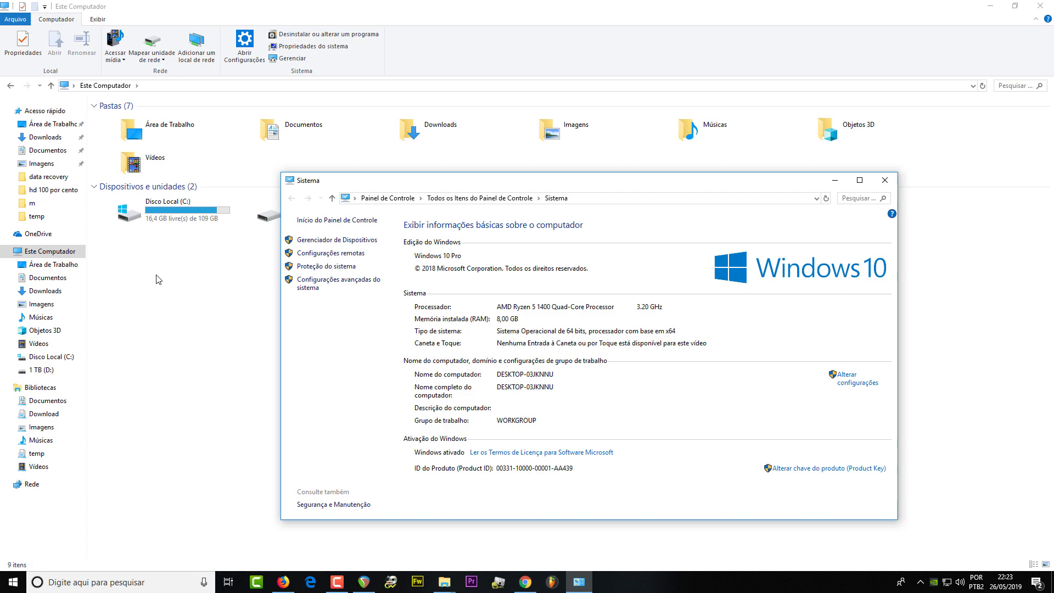
# Search for regedit and open the Registry Editor
pyautogui.click(113, 577)
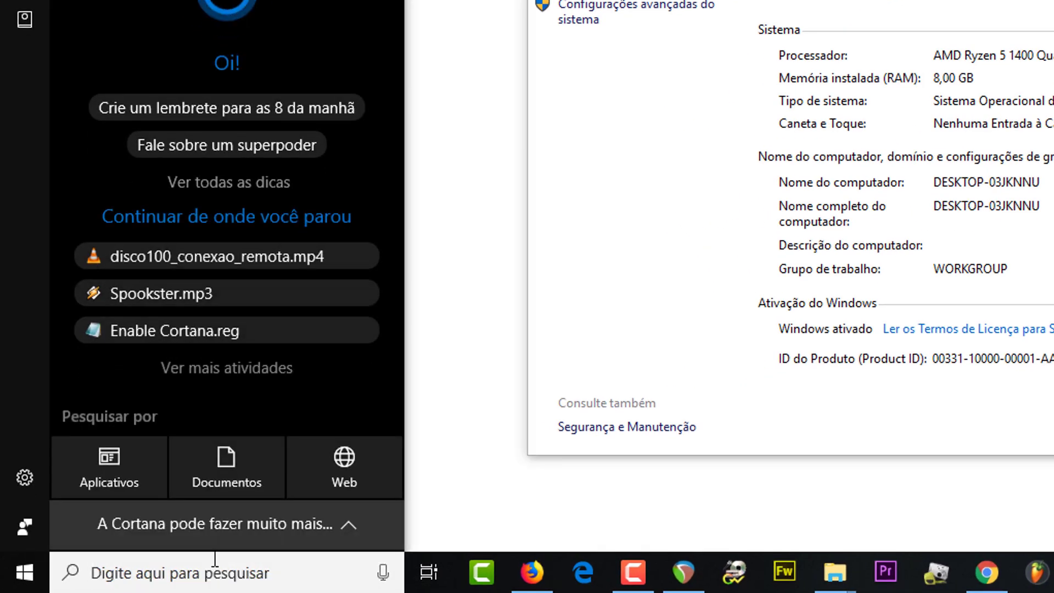
pyautogui.write('reg')
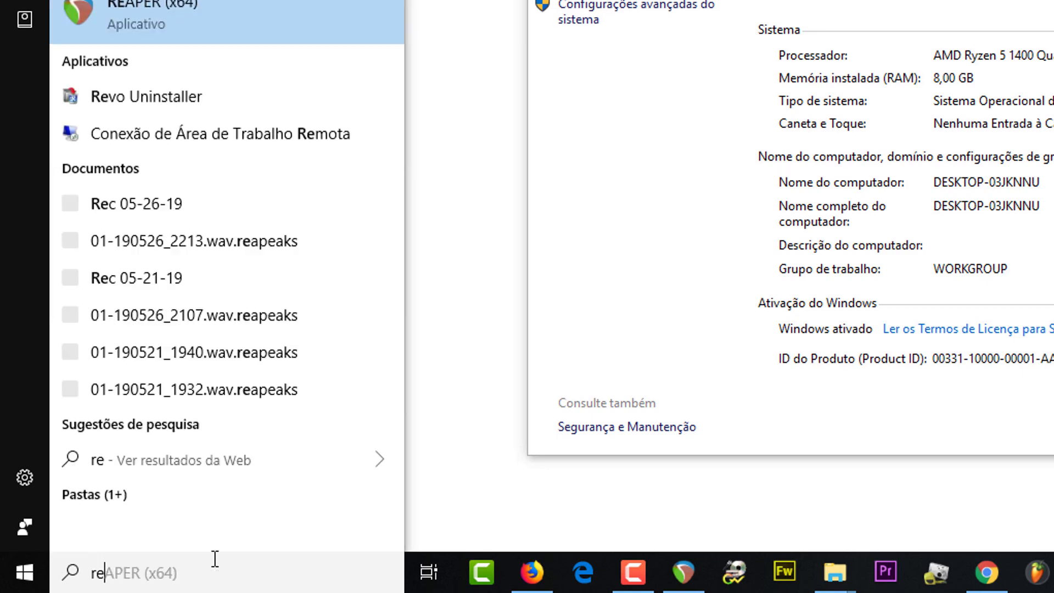
pyautogui.write('ei')
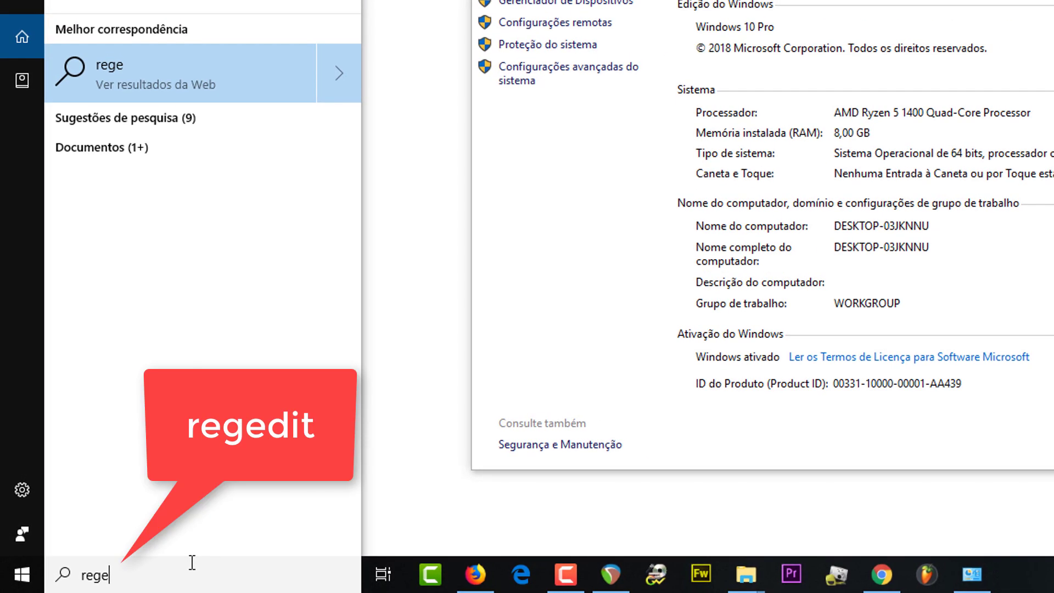
pyautogui.write('t')
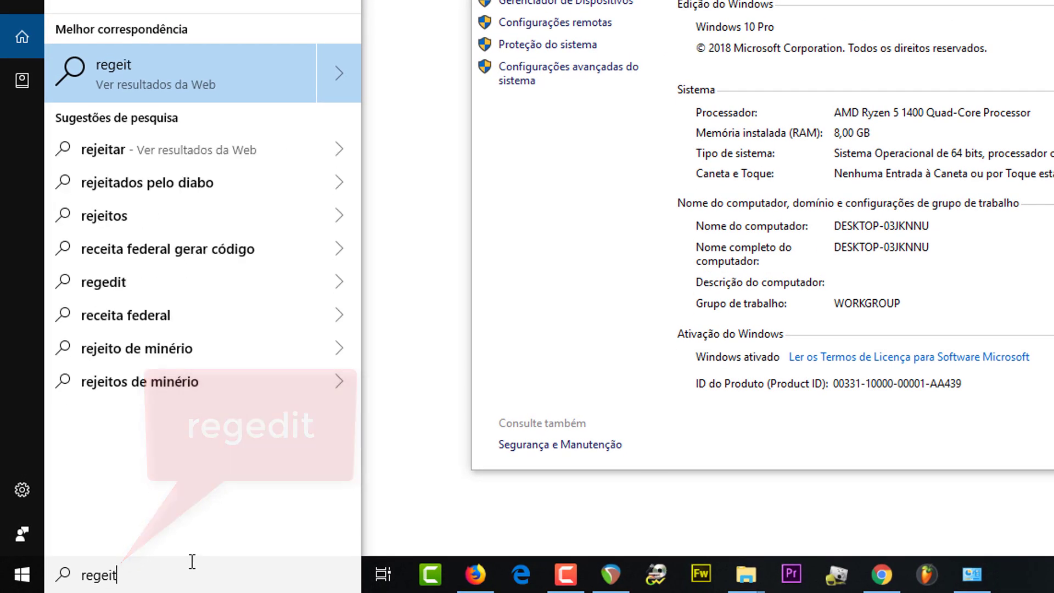
pyautogui.press('BackSpace')
pyautogui.press('BackSpace')
pyautogui.write('dit')
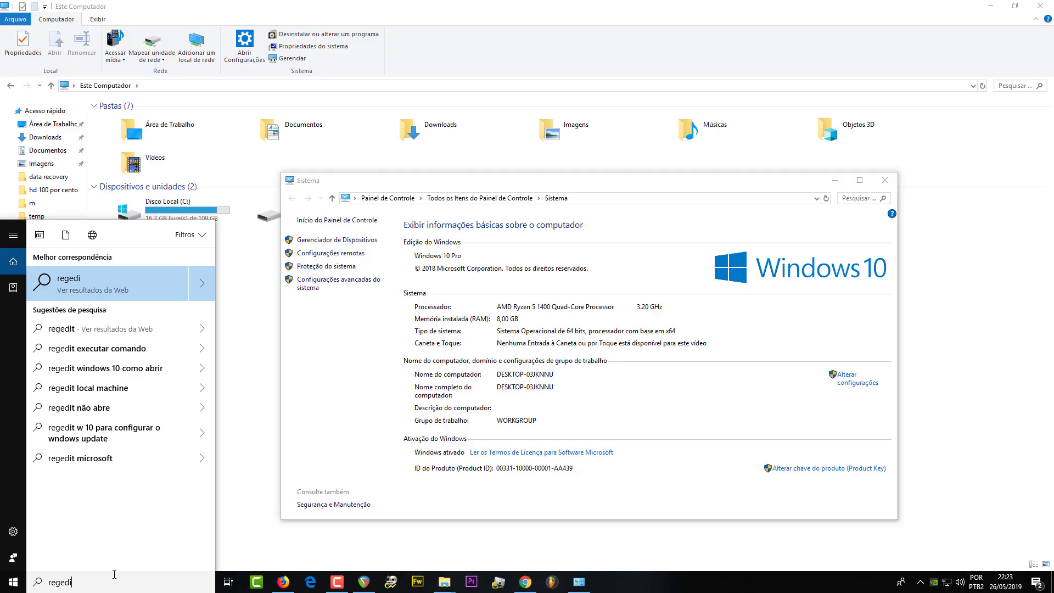
pyautogui.press('Return')
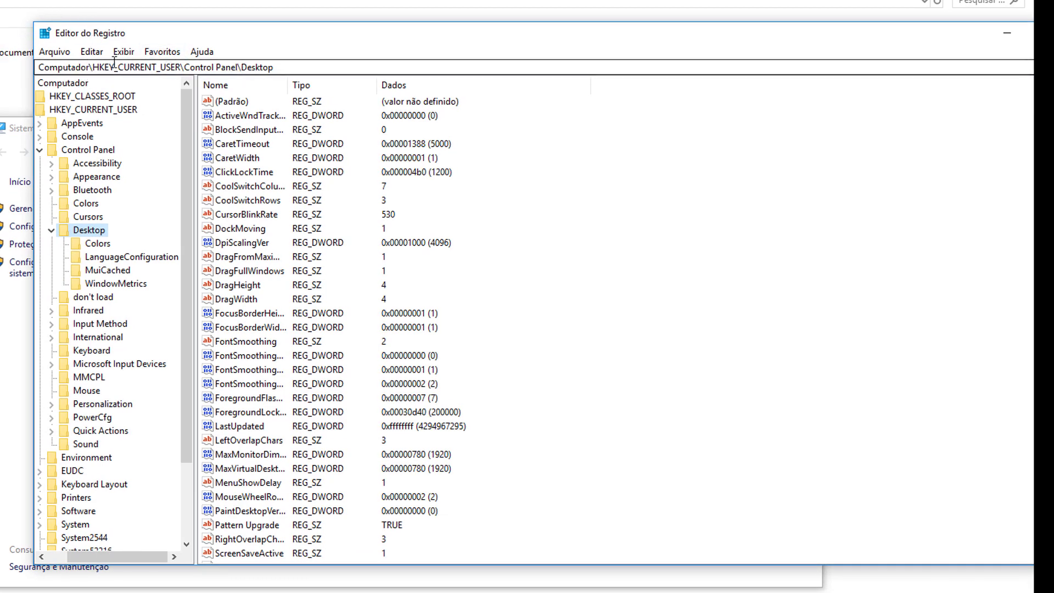
# Collapse the registry tree and navigate to HKEY_CURRENT_USER\Control Panel\Desktop
pyautogui.doubleClick(81, 152)
pyautogui.doubleClick(95, 112)
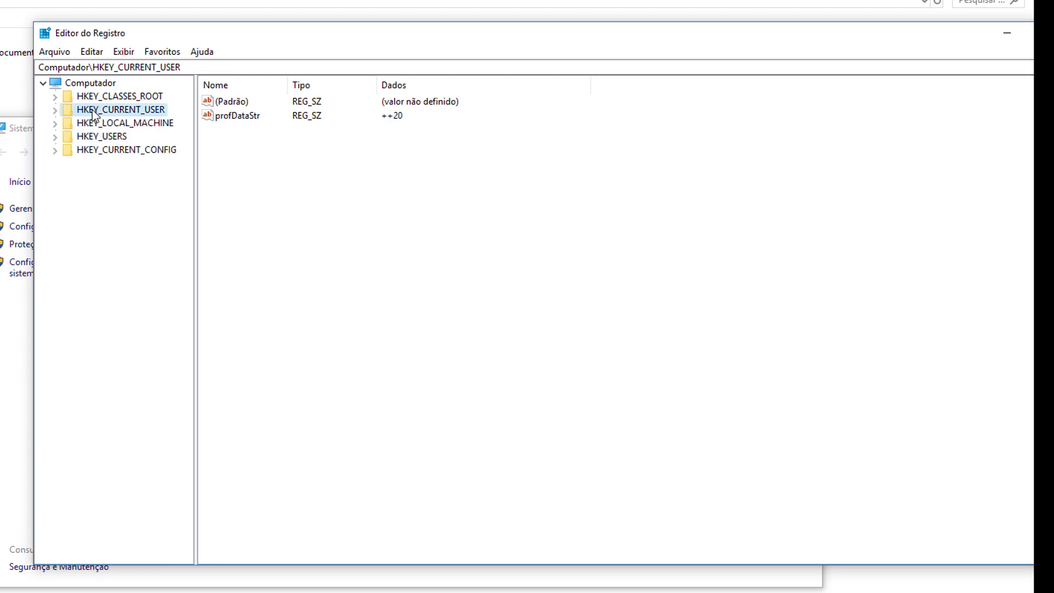
pyautogui.doubleClick(117, 110)
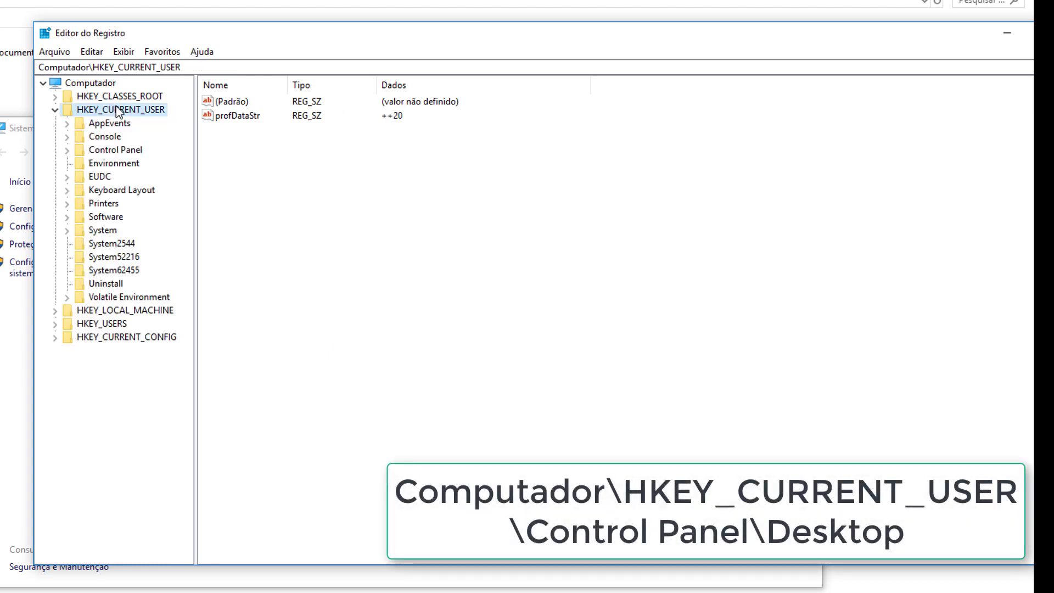
pyautogui.doubleClick(110, 151)
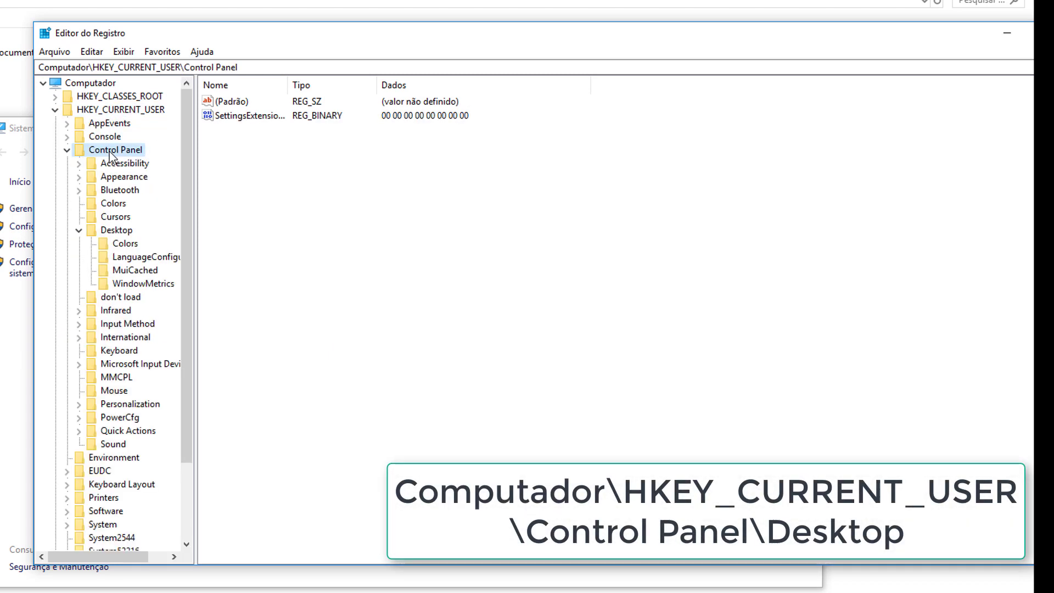
pyautogui.click(108, 229)
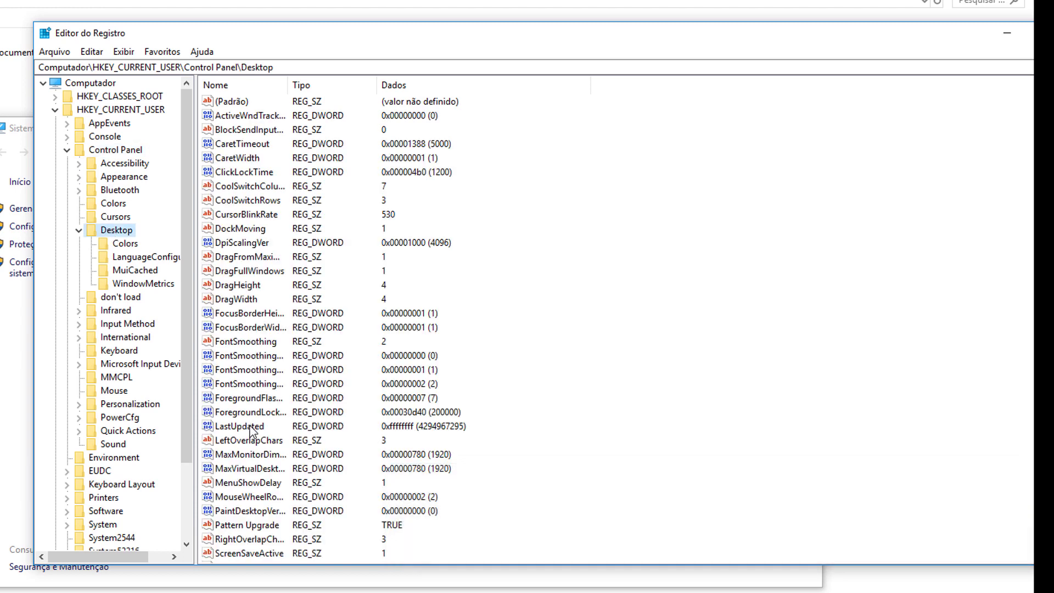
# Set the MenuShowDelay value data to 1 and close the Registry Editor
pyautogui.doubleClick(240, 483)
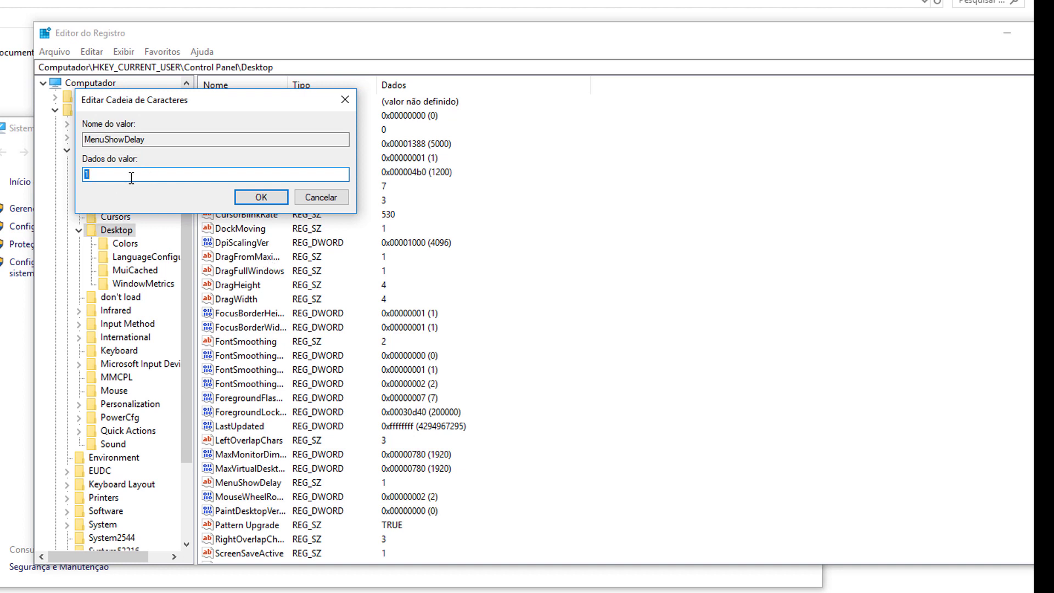
pyautogui.write('40')
pyautogui.press('BackSpace')
pyautogui.press('BackSpace')
pyautogui.write('1')
pyautogui.click(261, 197)
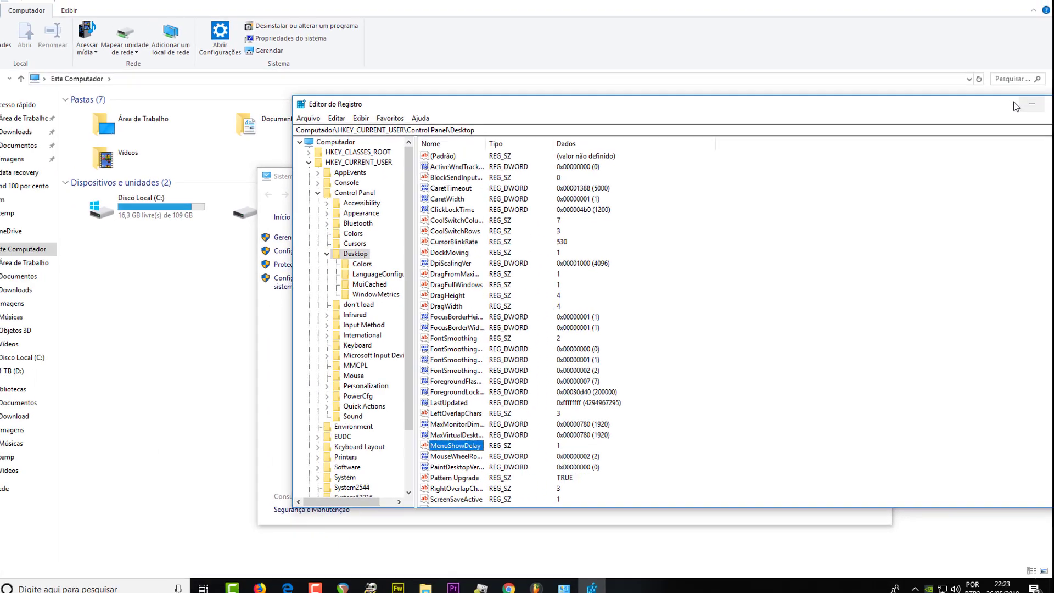
pyautogui.click(997, 121)
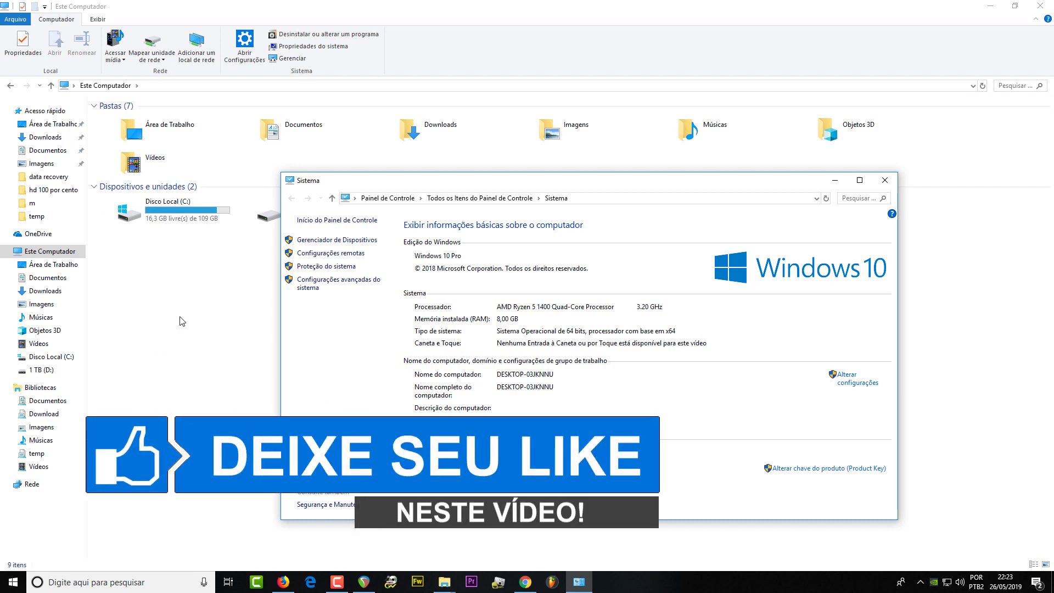
# Search for uac, set the User Account Control notification level to Nunca notificar and confirm it
pyautogui.click(121, 582)
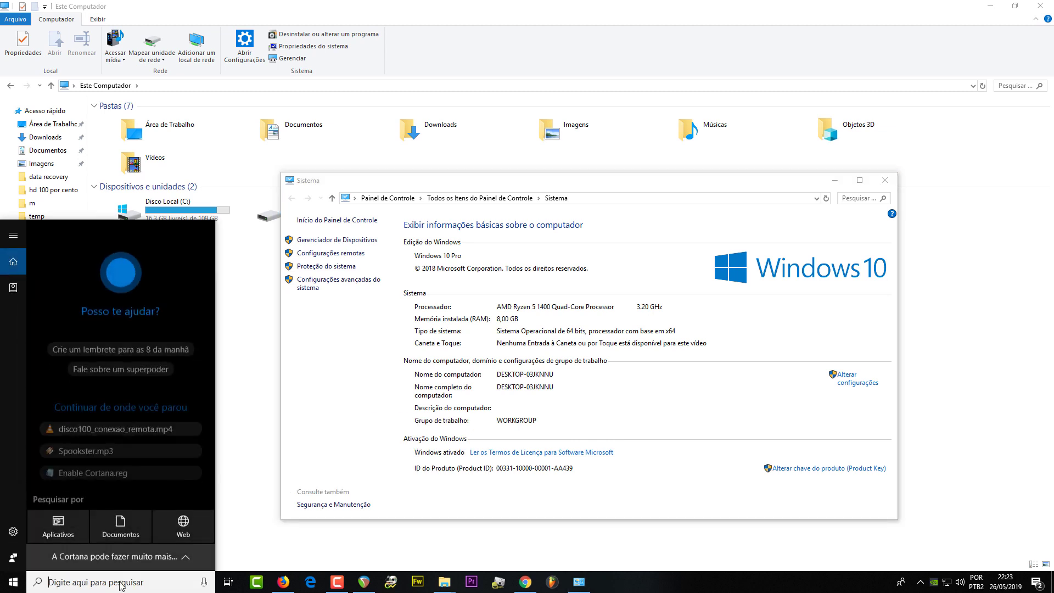
pyautogui.write('uac')
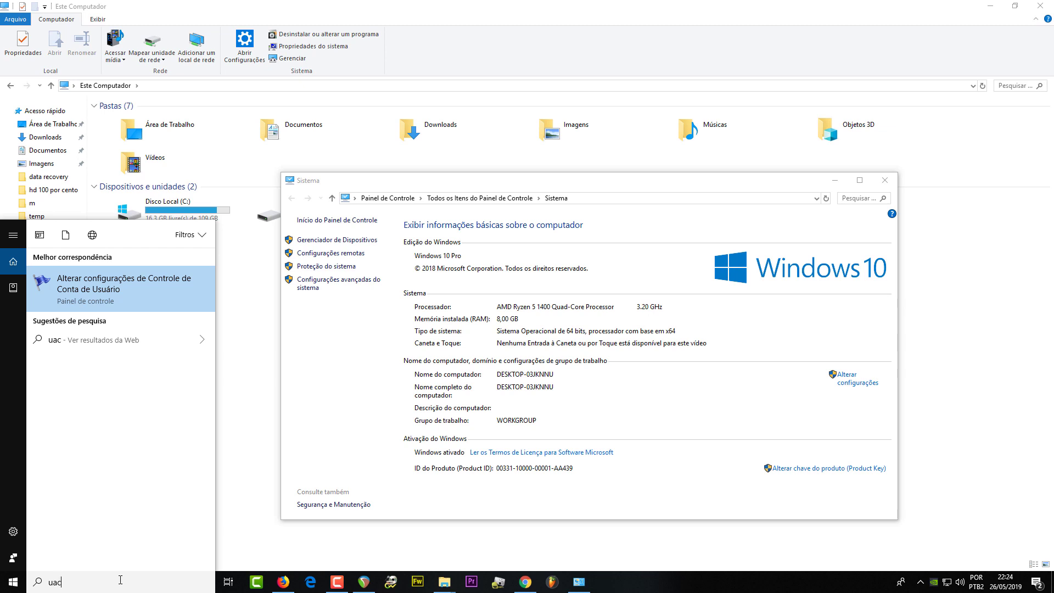
pyautogui.press('Return')
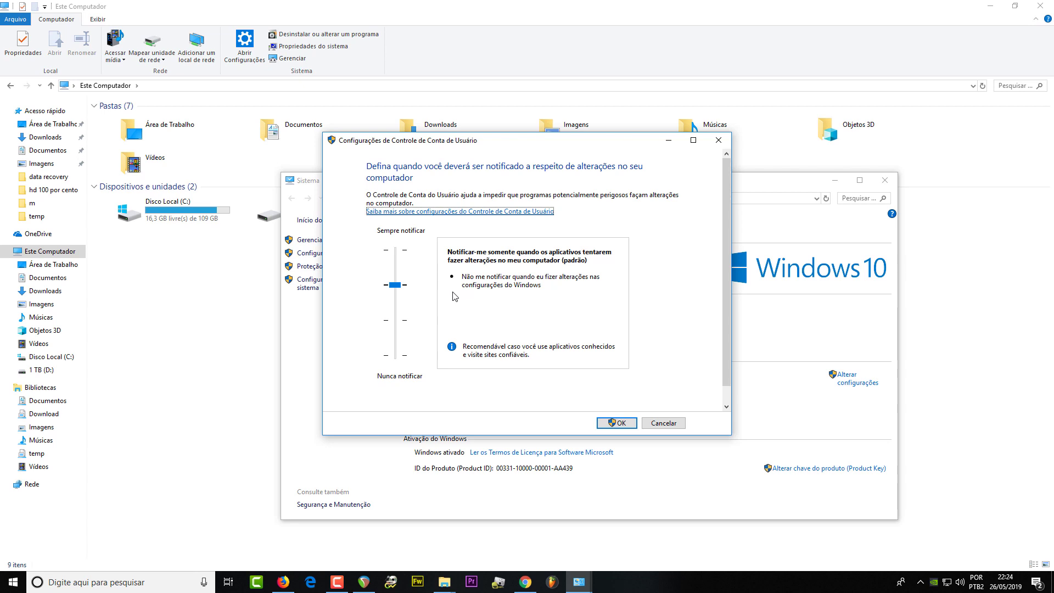
pyautogui.click(396, 286)
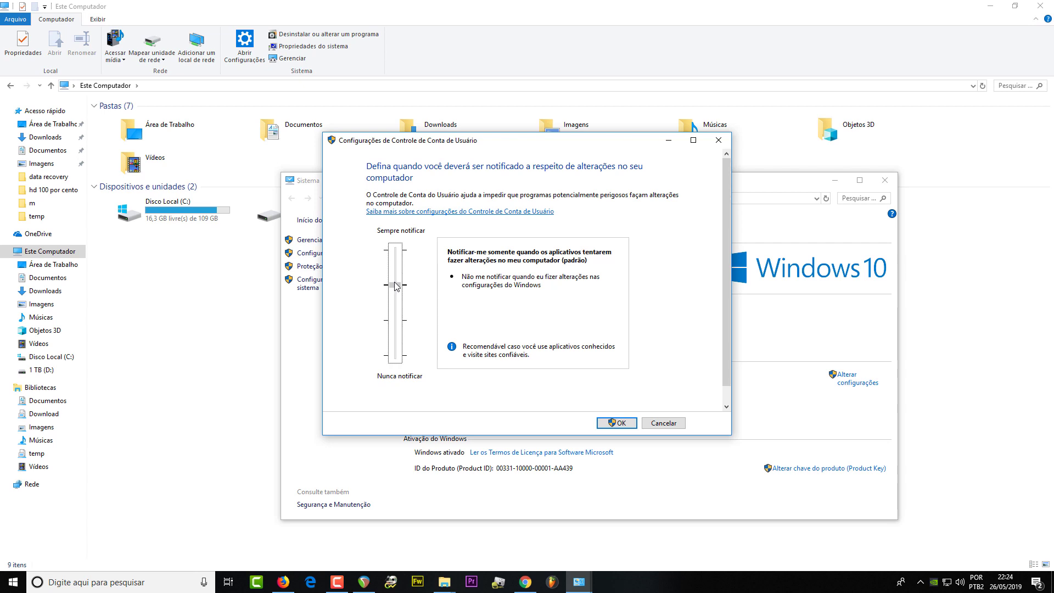
pyautogui.moveTo(396, 286); pyautogui.dragTo(390, 375)
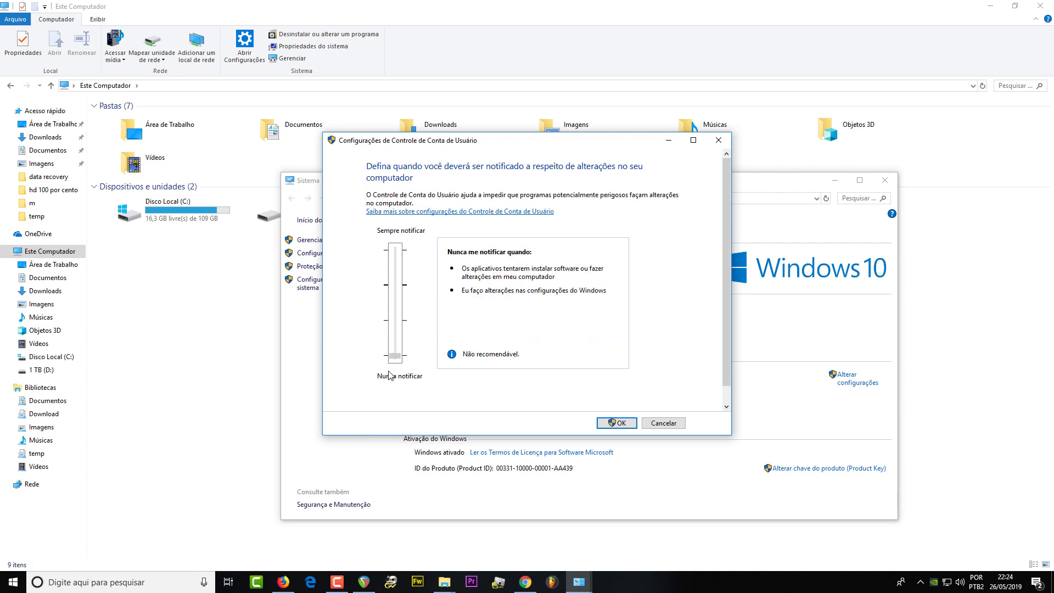
pyautogui.click(620, 423)
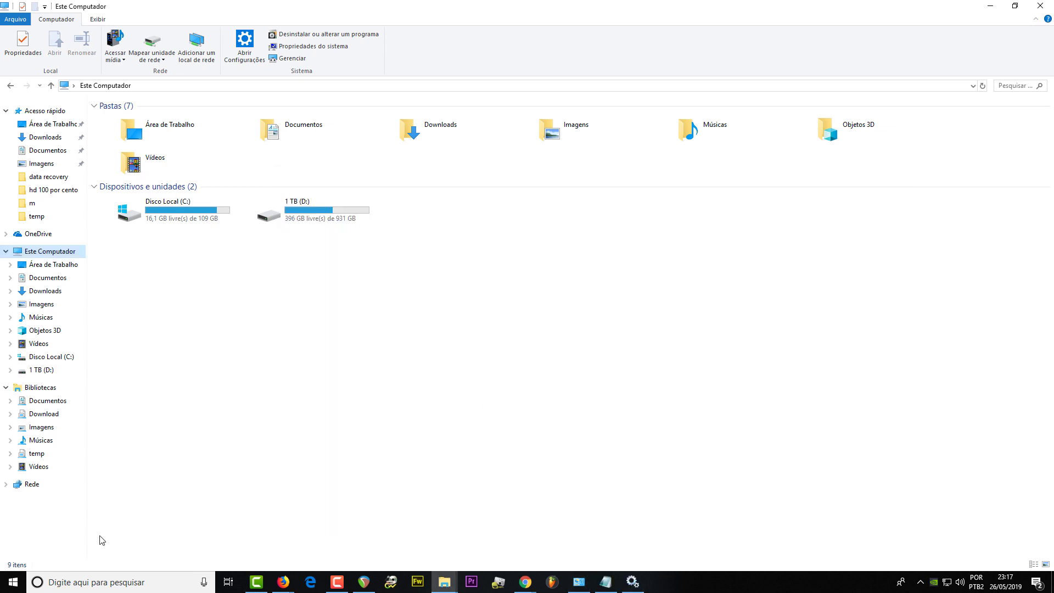
# Open System Configuration with msconfig and hide all Microsoft services in its services list
pyautogui.click(94, 581)
pyautogui.write('msconfig')
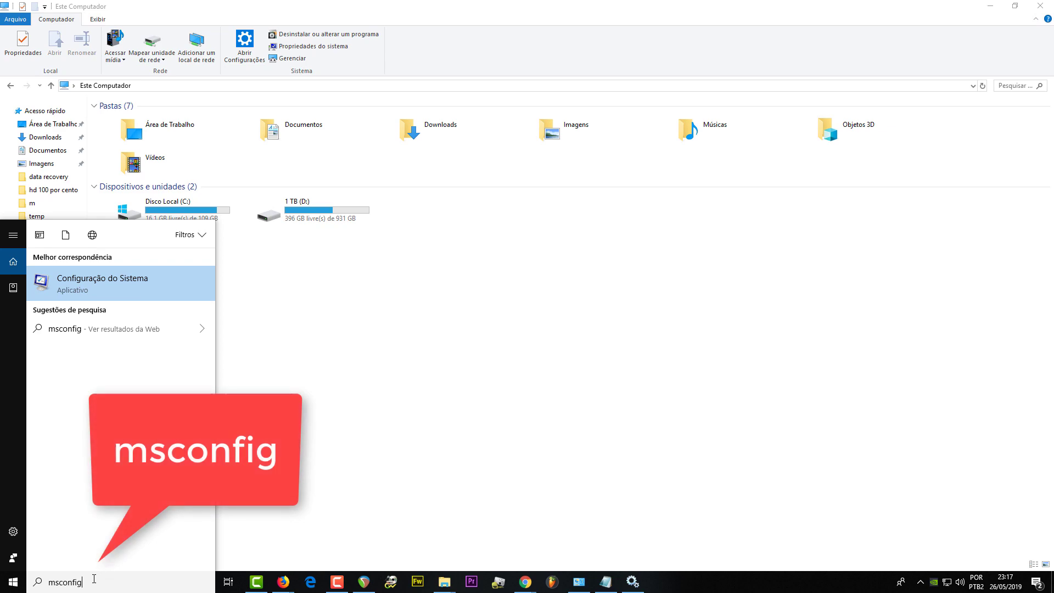
pyautogui.press('Return')
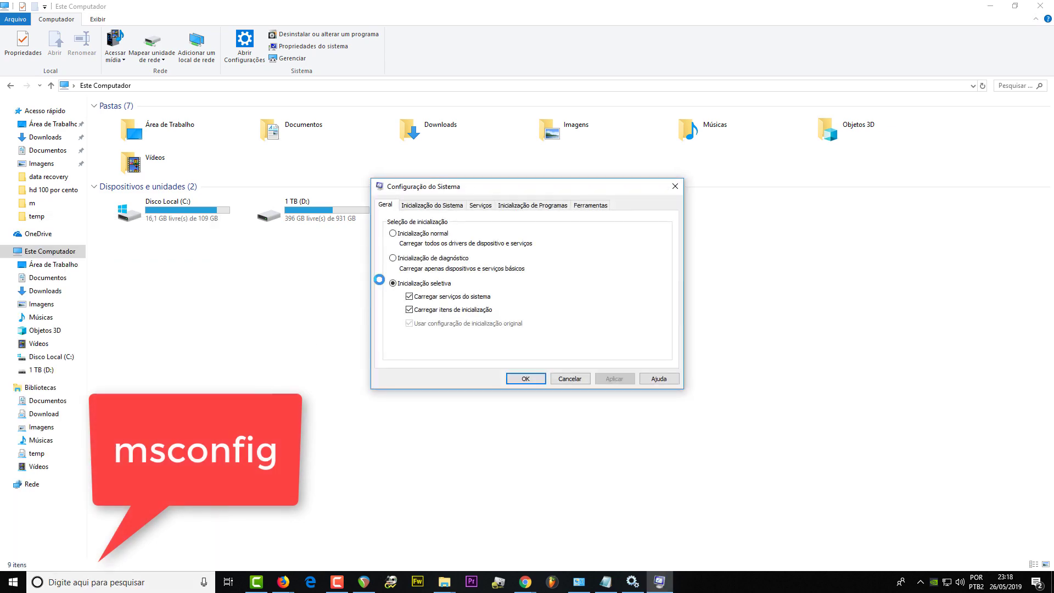
pyautogui.click(486, 206)
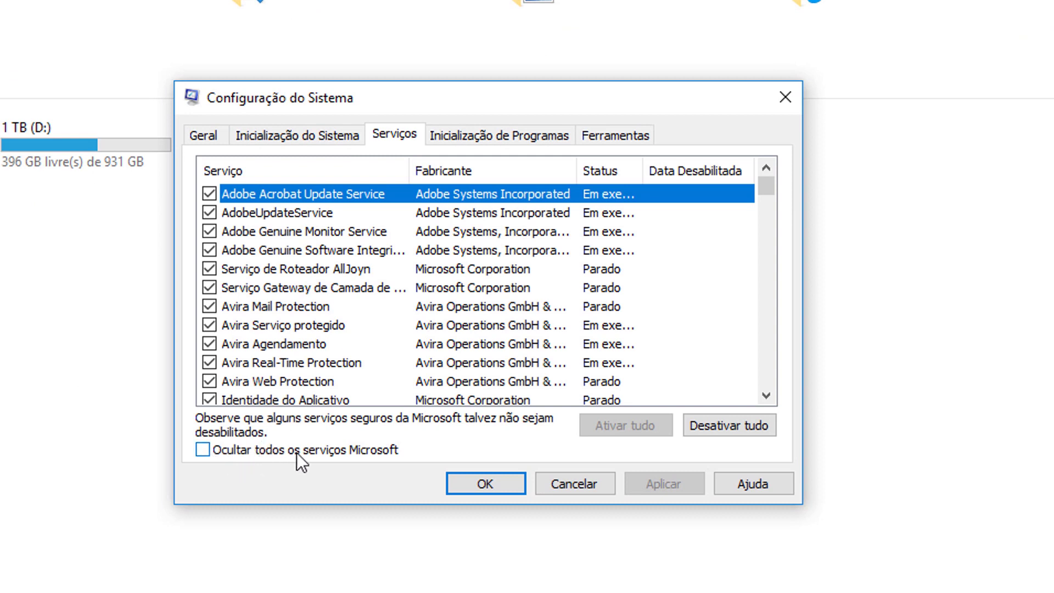
pyautogui.click(331, 447)
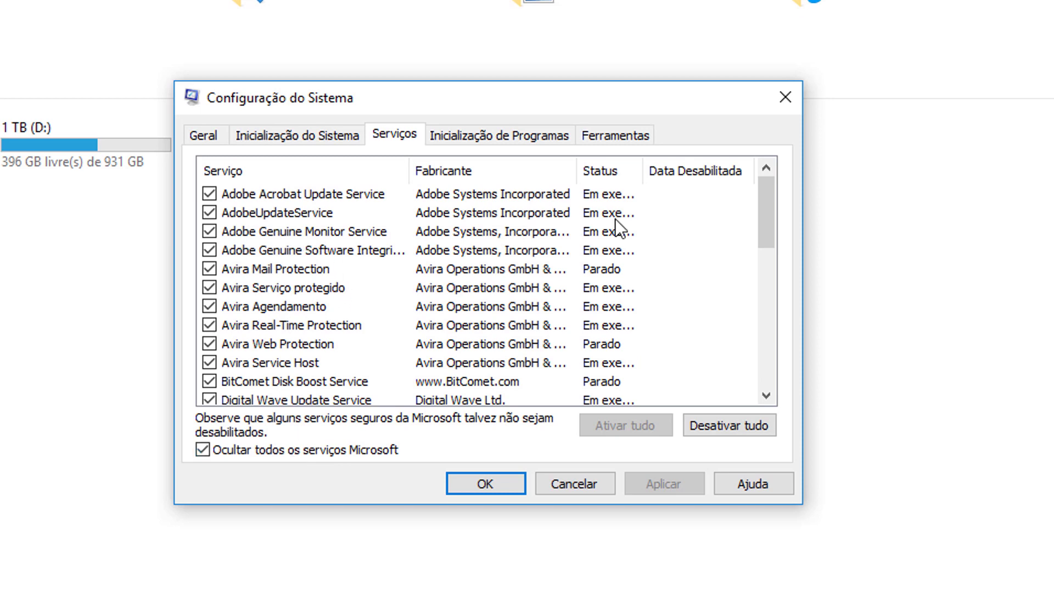
# Disable AdobeUpdateService in the services list and confirm the System Configuration changes
pyautogui.moveTo(773, 193)
pyautogui.mouseDown()
pyautogui.moveTo(758, 364)
pyautogui.moveTo(768, 193)
pyautogui.moveTo(766, 327)
pyautogui.moveTo(789, 191)
pyautogui.mouseUp()
pyautogui.click(212, 193)
pyautogui.click(211, 198)
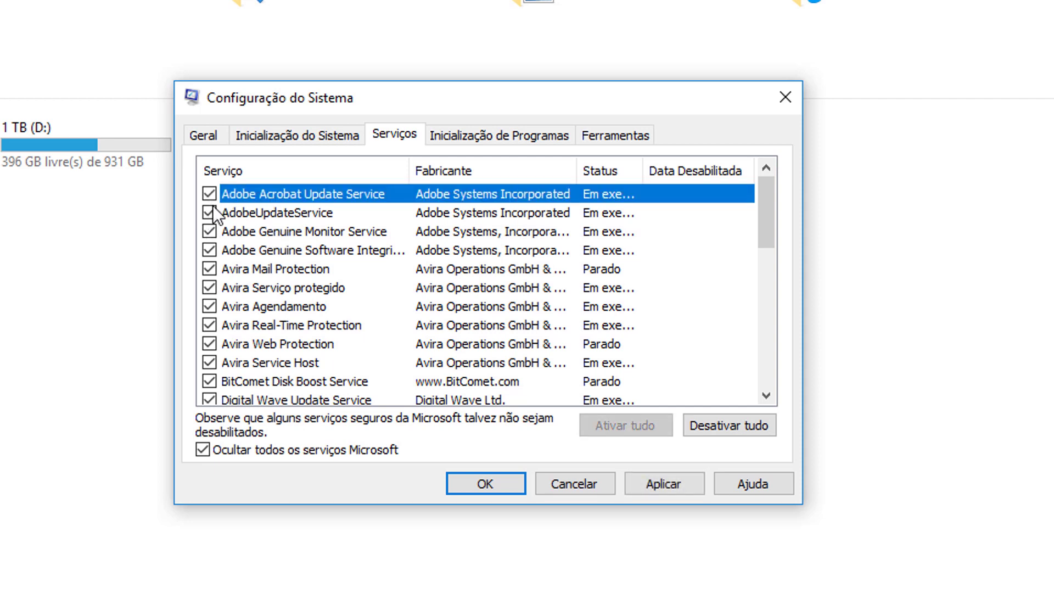
pyautogui.click(209, 213)
pyautogui.scroll(-7, 490, 291)
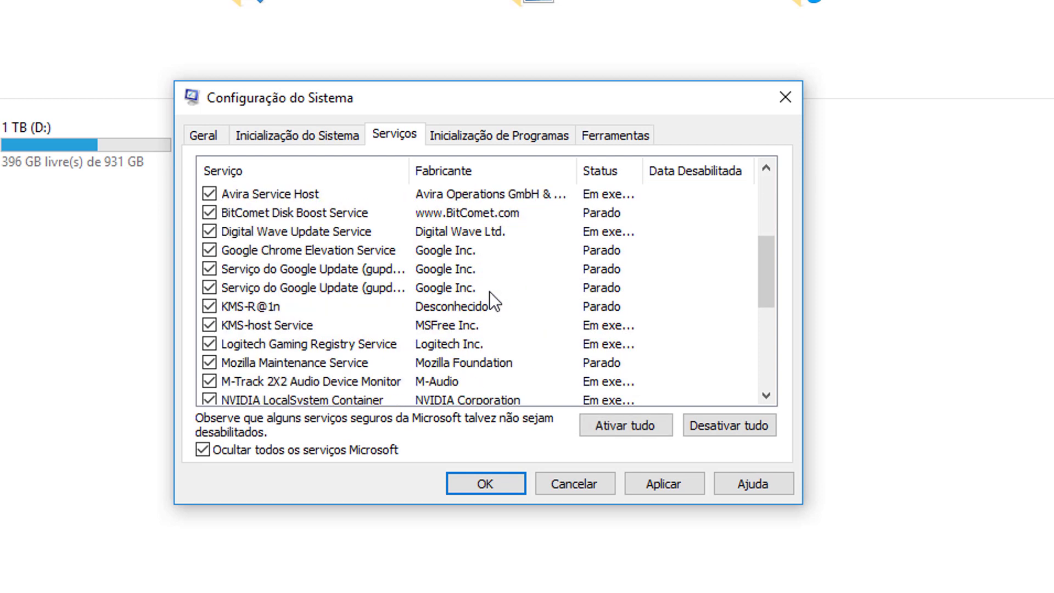
pyautogui.scroll(6, 488, 291)
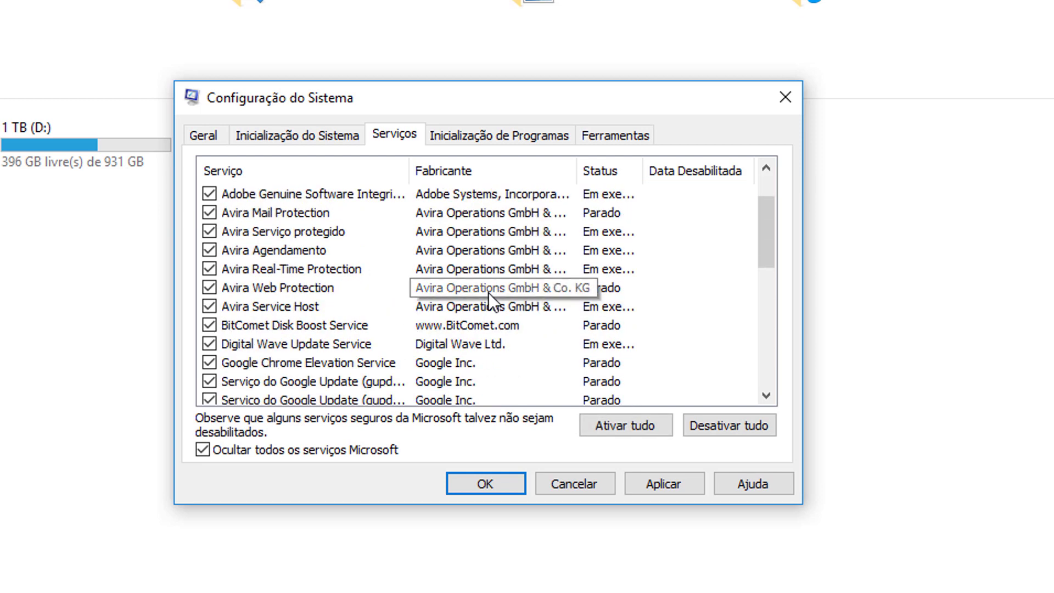
pyautogui.scroll(1, 494, 329)
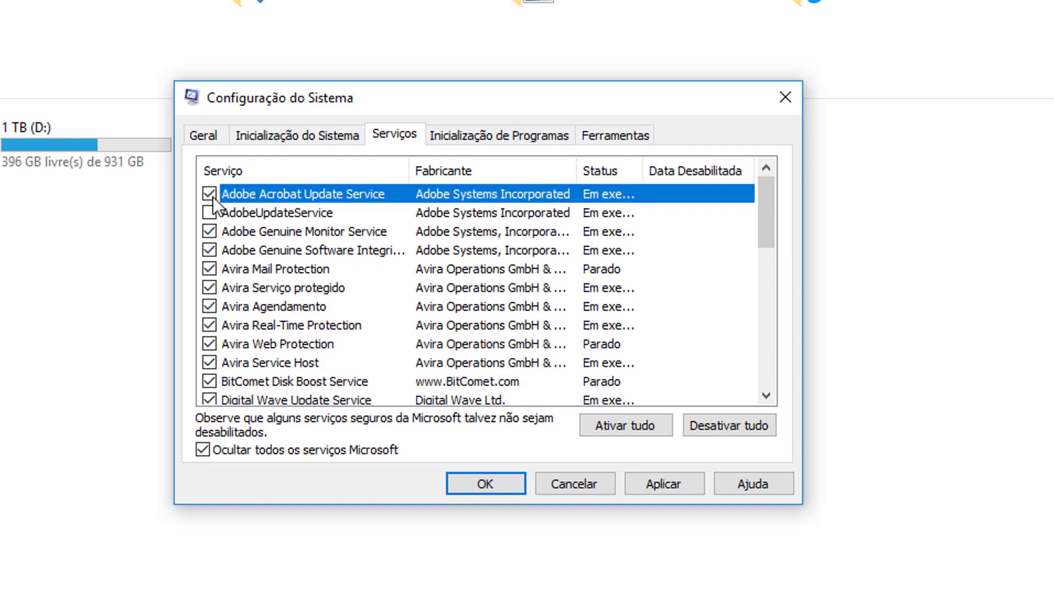
pyautogui.click(493, 481)
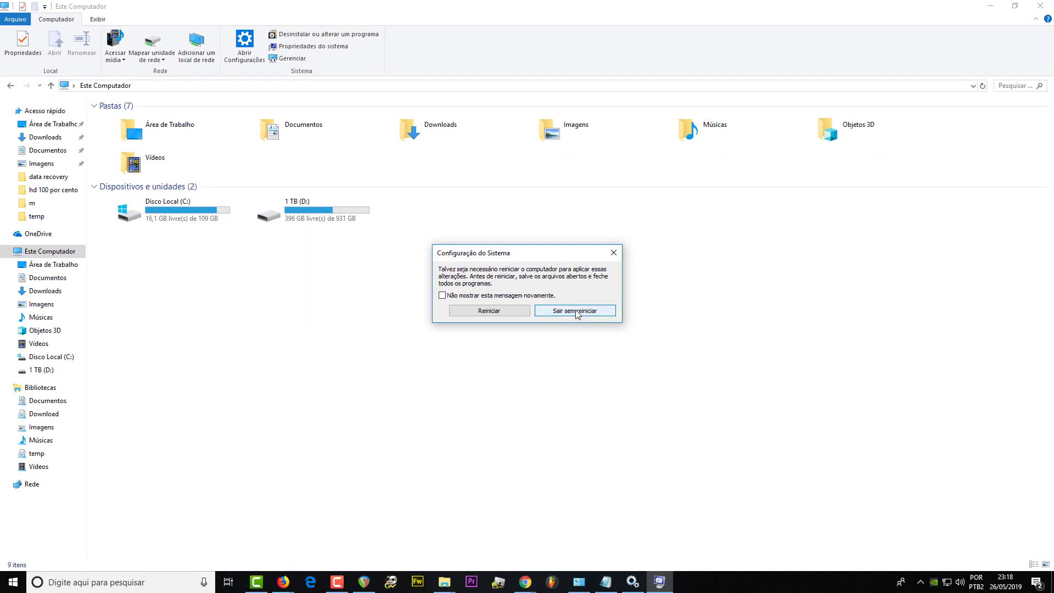
# Exit System Configuration without restarting, then search for servi and open Serviços
pyautogui.click(585, 311)
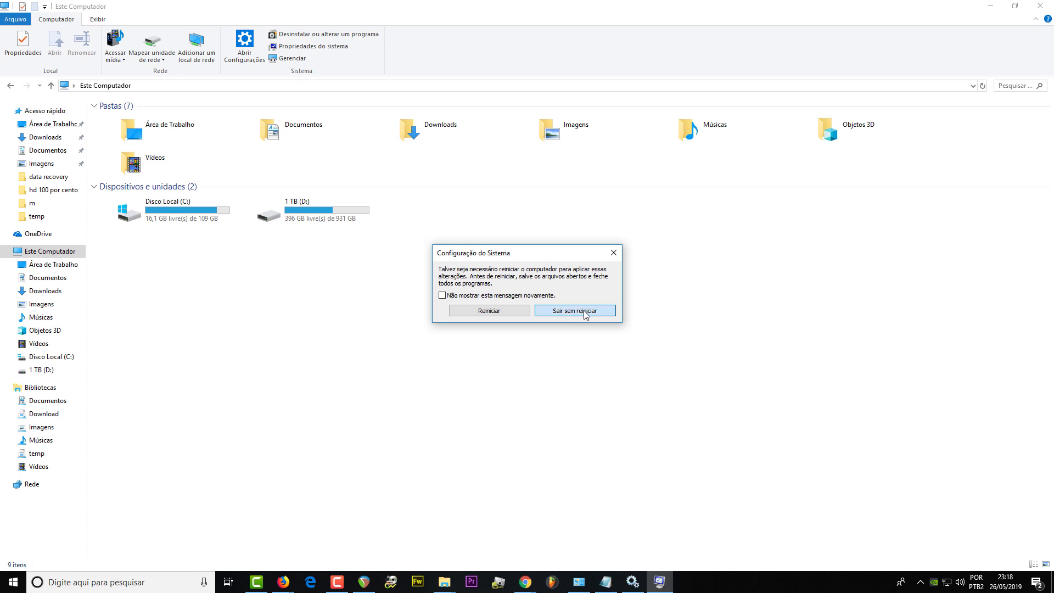
pyautogui.click(133, 583)
pyautogui.write('servi')
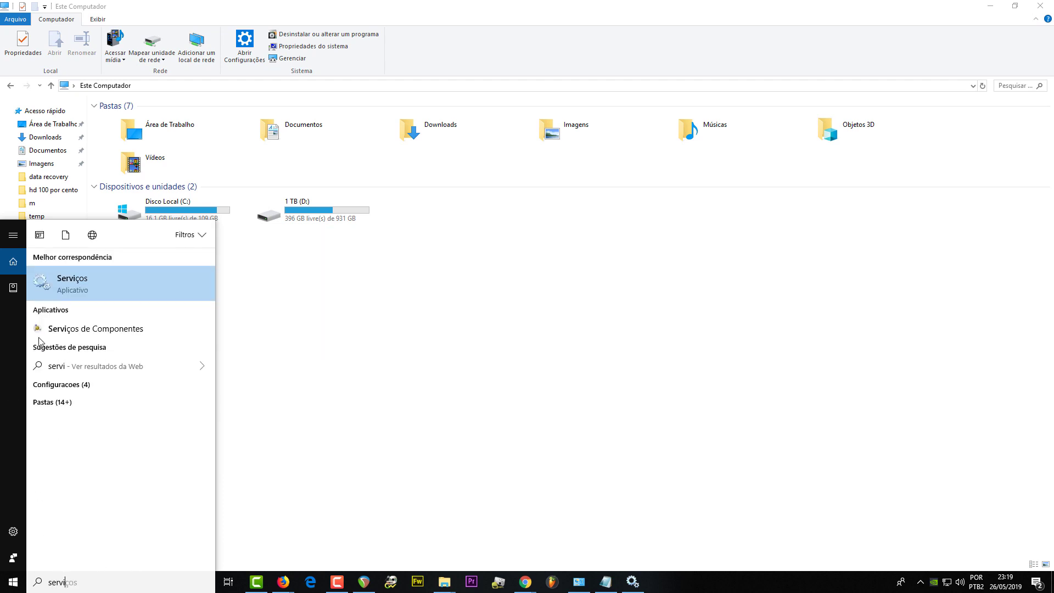
pyautogui.click(77, 283)
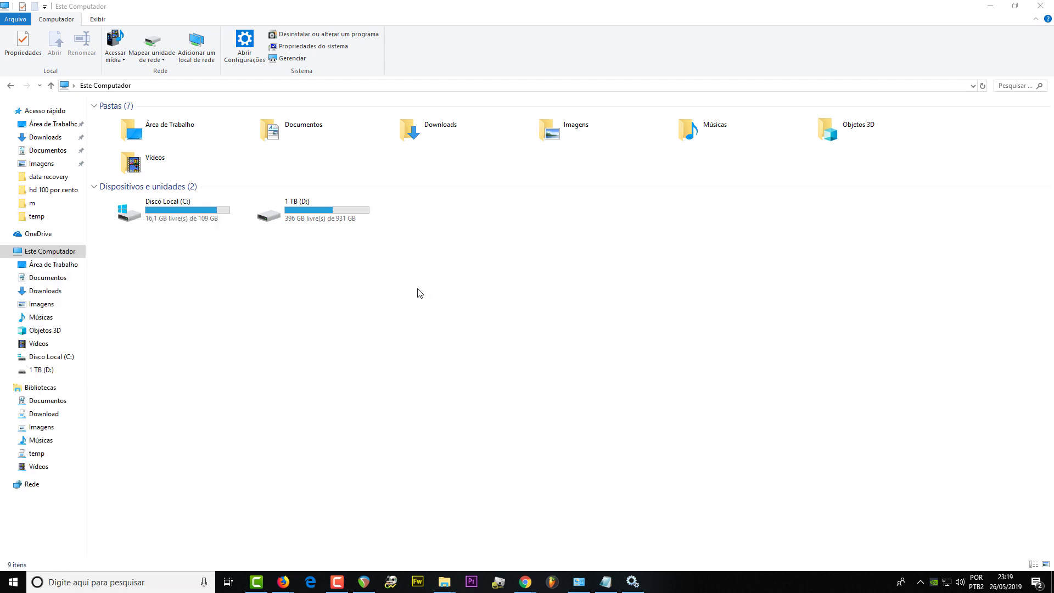
# Set the Windows Update service's startup type to Desativado, apply the change and close its properties
pyautogui.moveTo(486, 121); pyautogui.dragTo(486, 307)
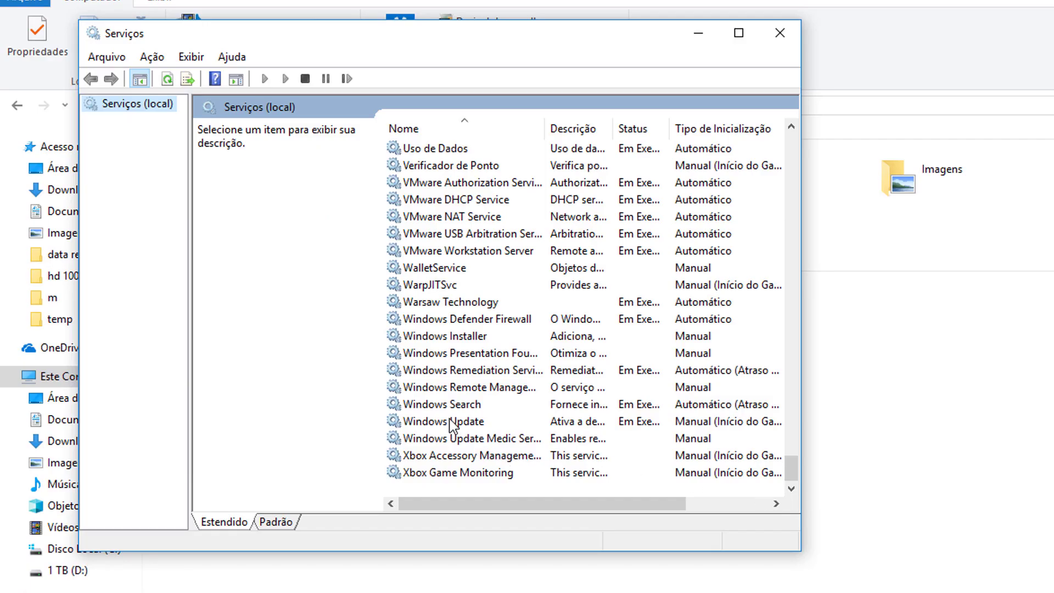
pyautogui.click(452, 423)
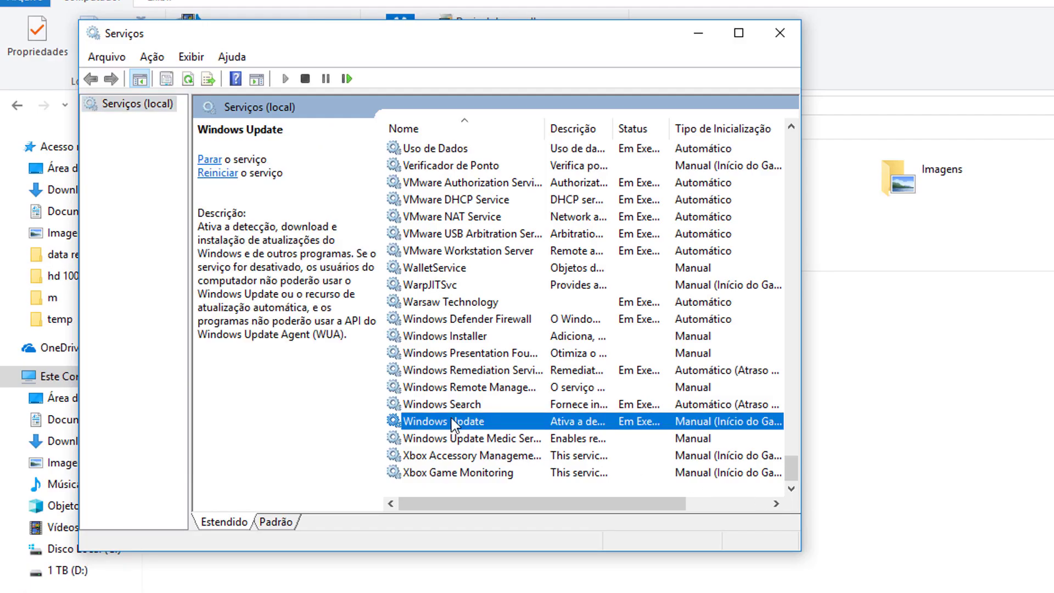
pyautogui.rightClick(445, 421)
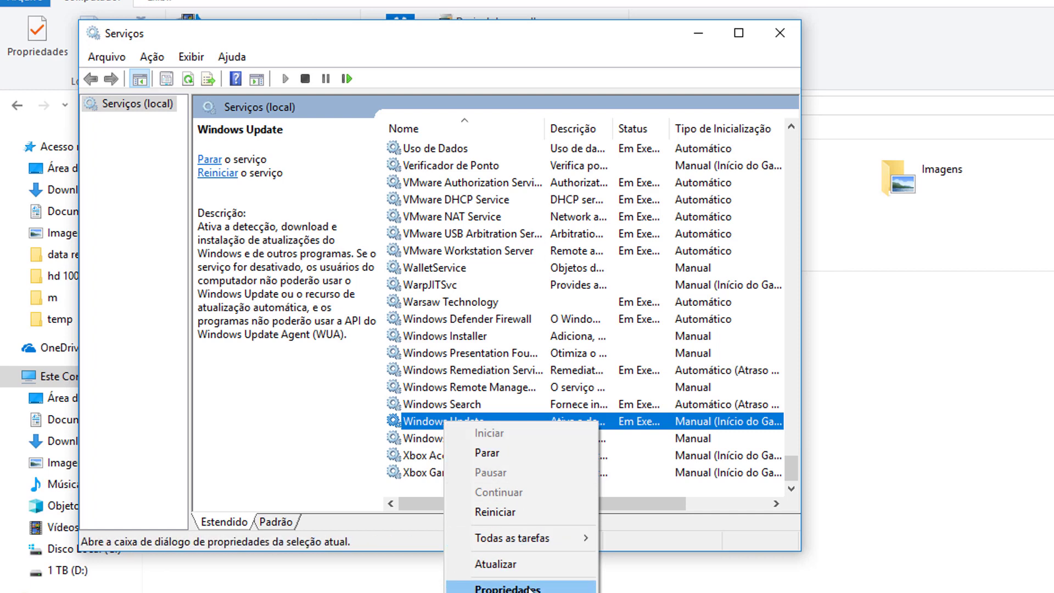
pyautogui.click(534, 589)
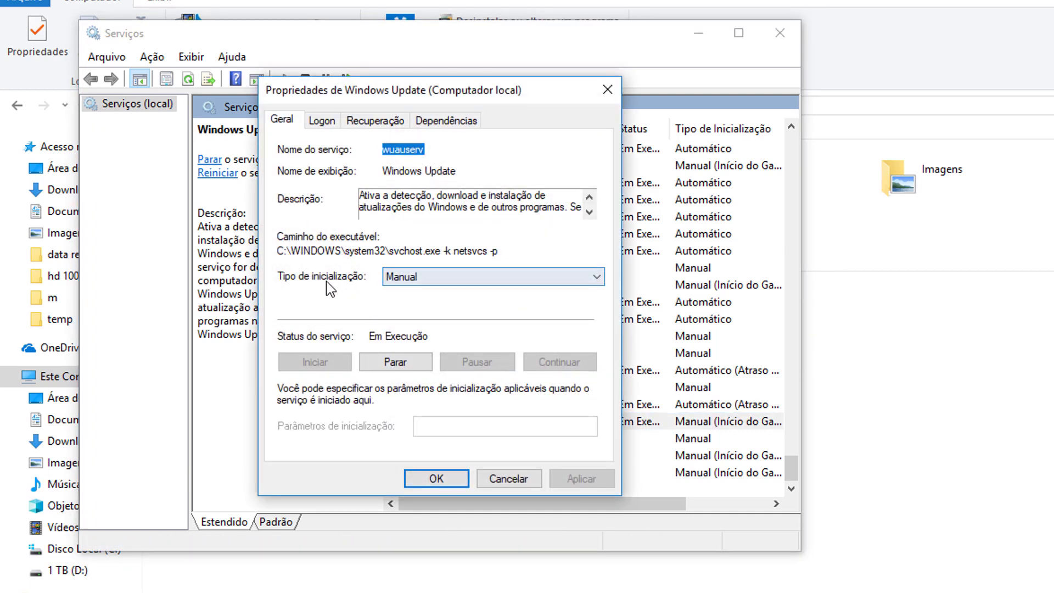
pyautogui.click(407, 275)
pyautogui.click(433, 331)
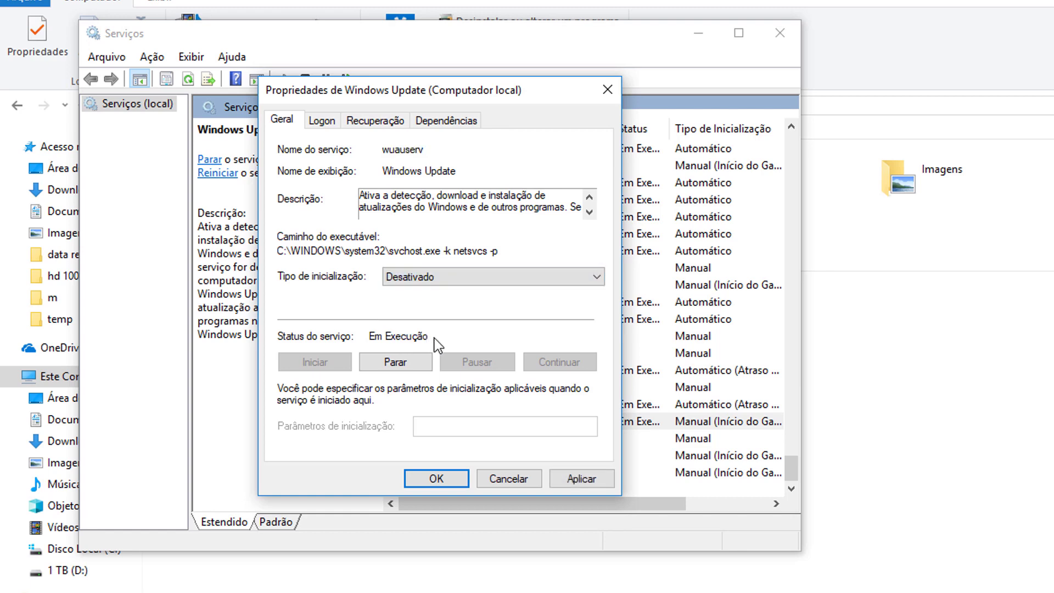
pyautogui.click(574, 480)
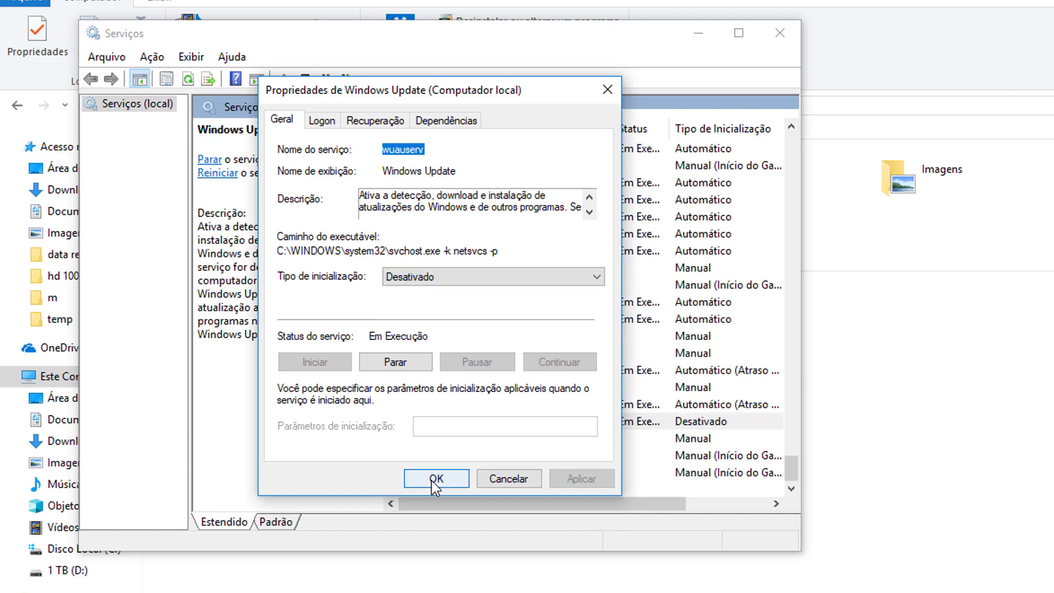
pyautogui.click(436, 481)
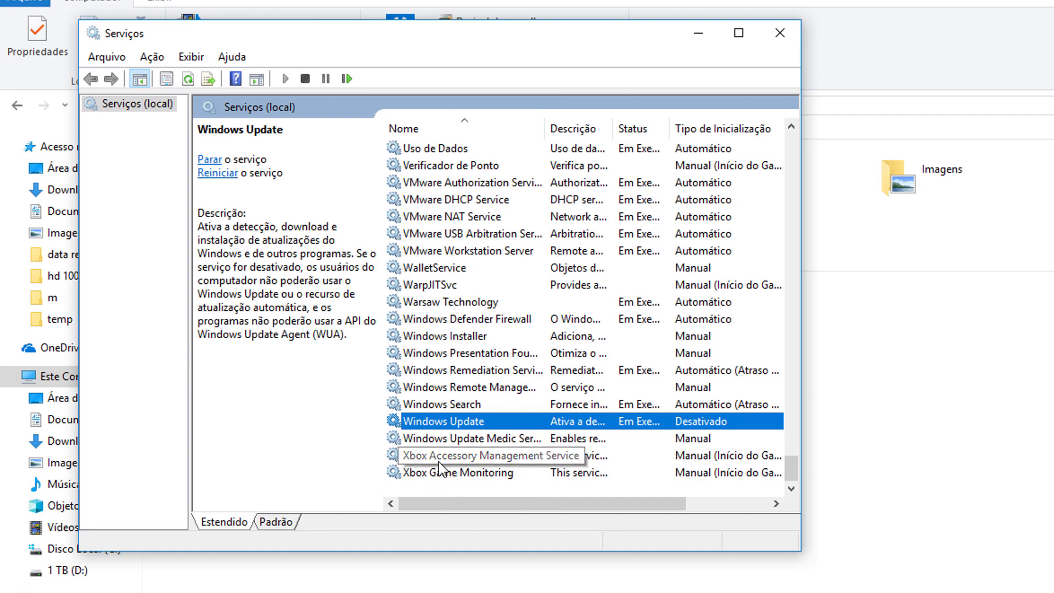
# View the Windows Search service's properties and close them without changing anything
pyautogui.click(475, 406)
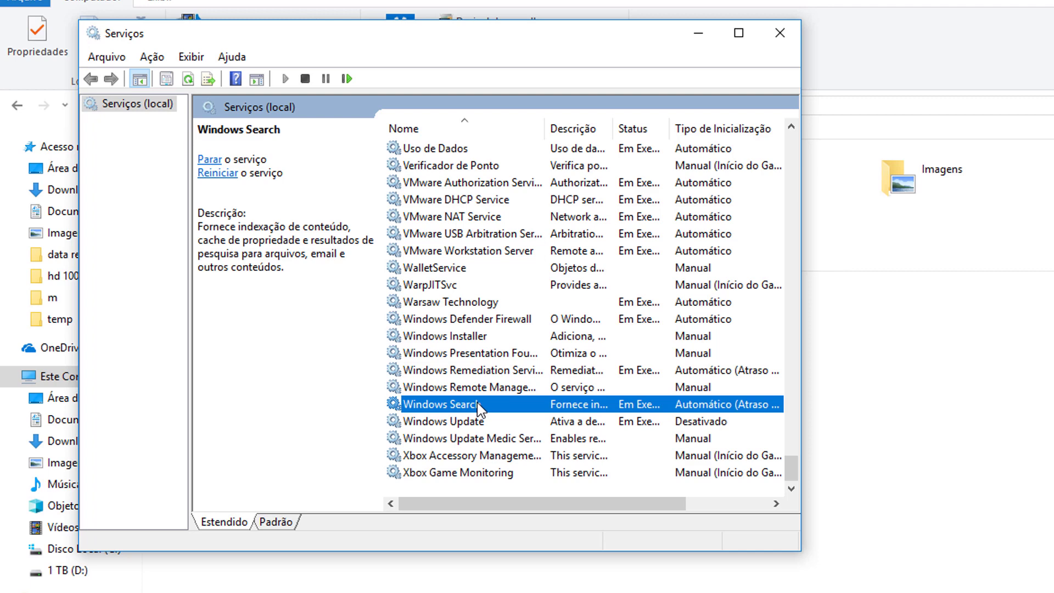
pyautogui.rightClick(475, 406)
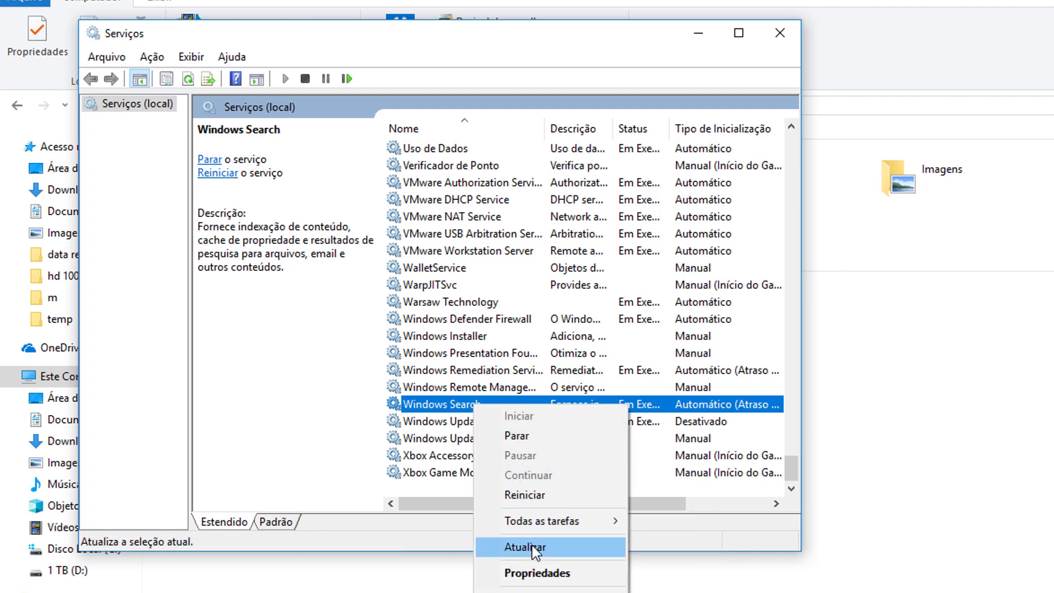
pyautogui.click(535, 572)
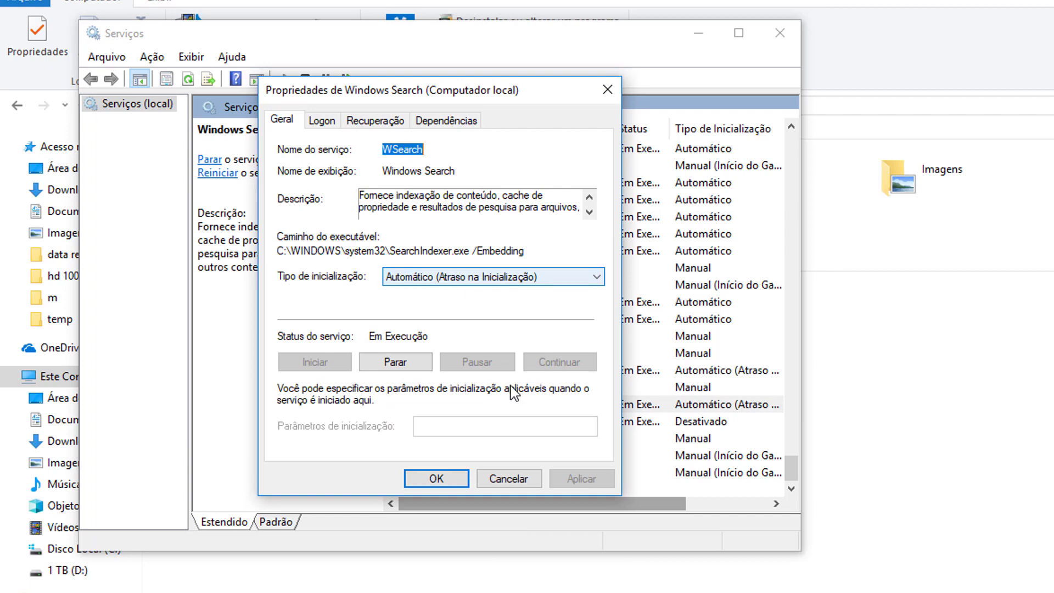
pyautogui.click(503, 482)
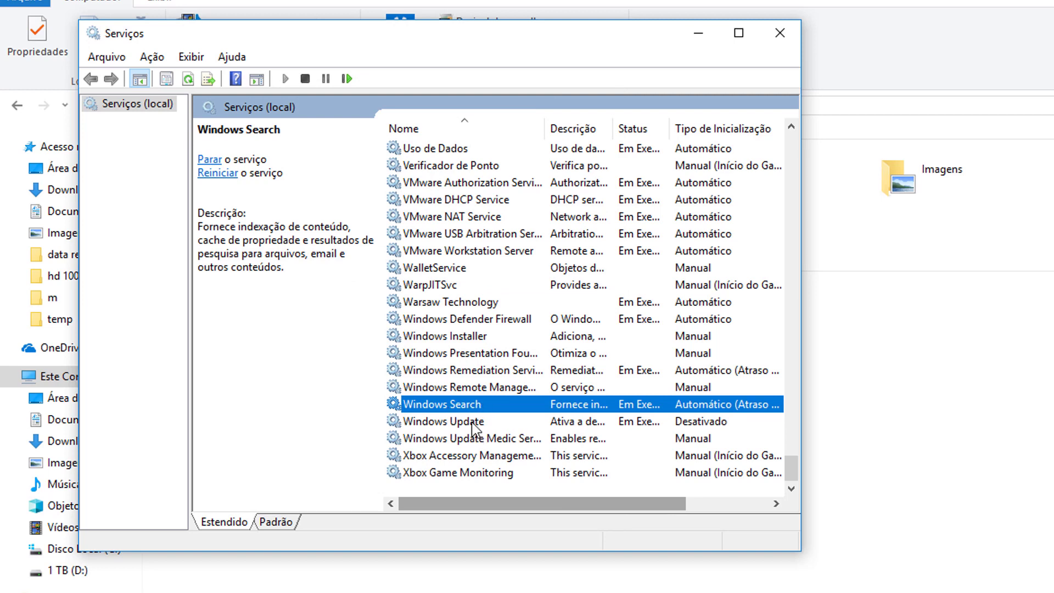
# Reopen the Windows Update service's properties, set its startup type to Manual, and apply and confirm the change
pyautogui.click(473, 421)
pyautogui.rightClick(472, 422)
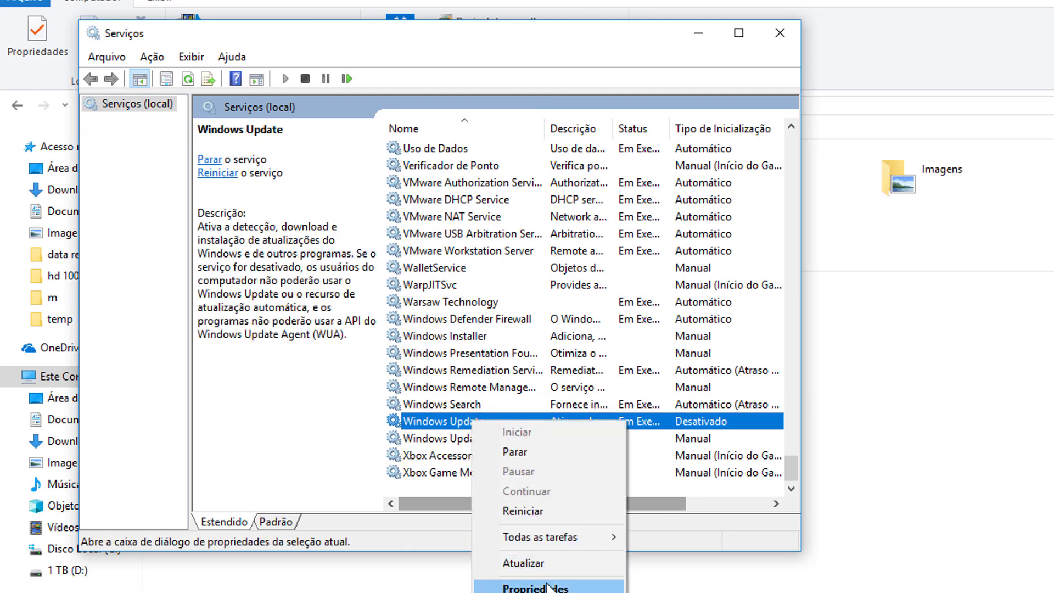
pyautogui.click(548, 587)
pyautogui.click(498, 279)
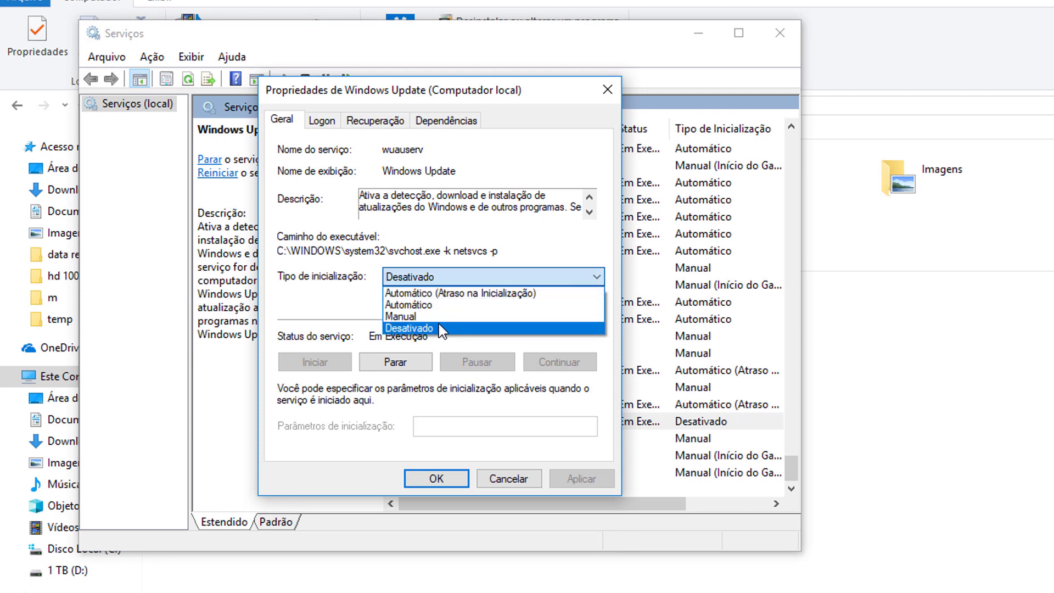
pyautogui.click(581, 238)
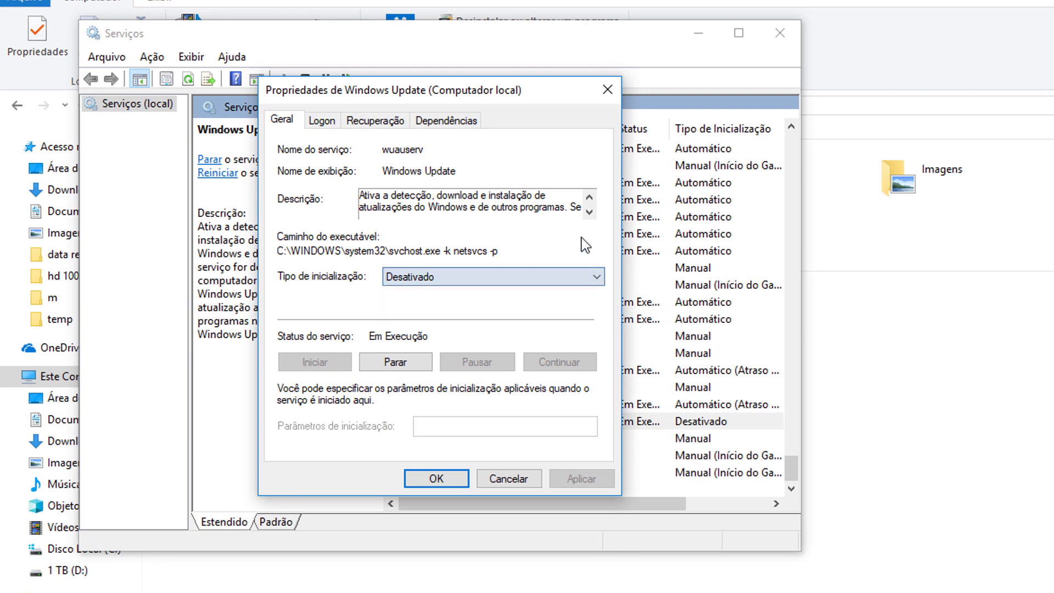
pyautogui.click(449, 276)
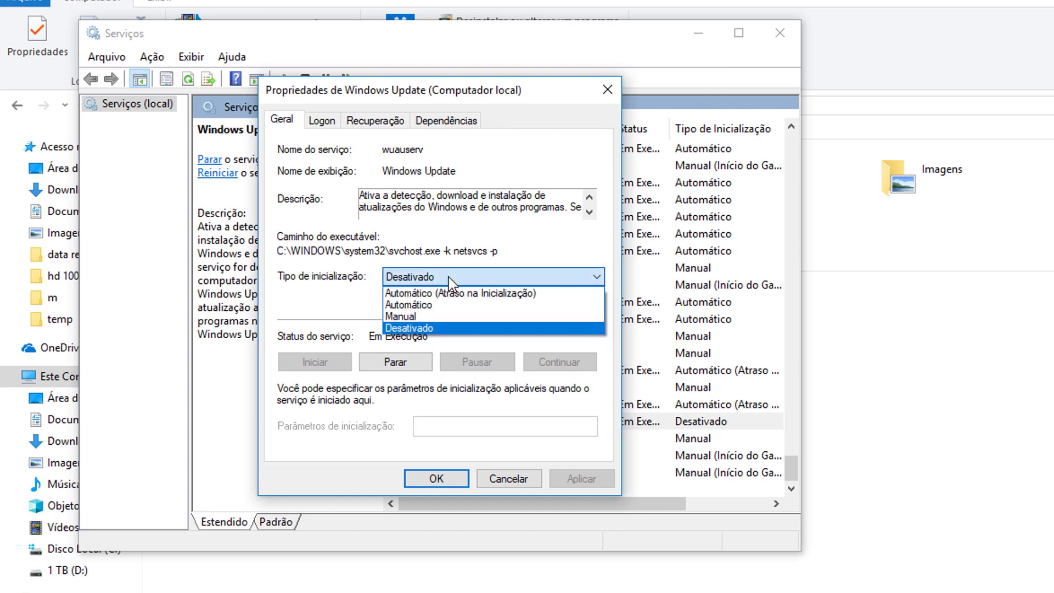
pyautogui.click(443, 314)
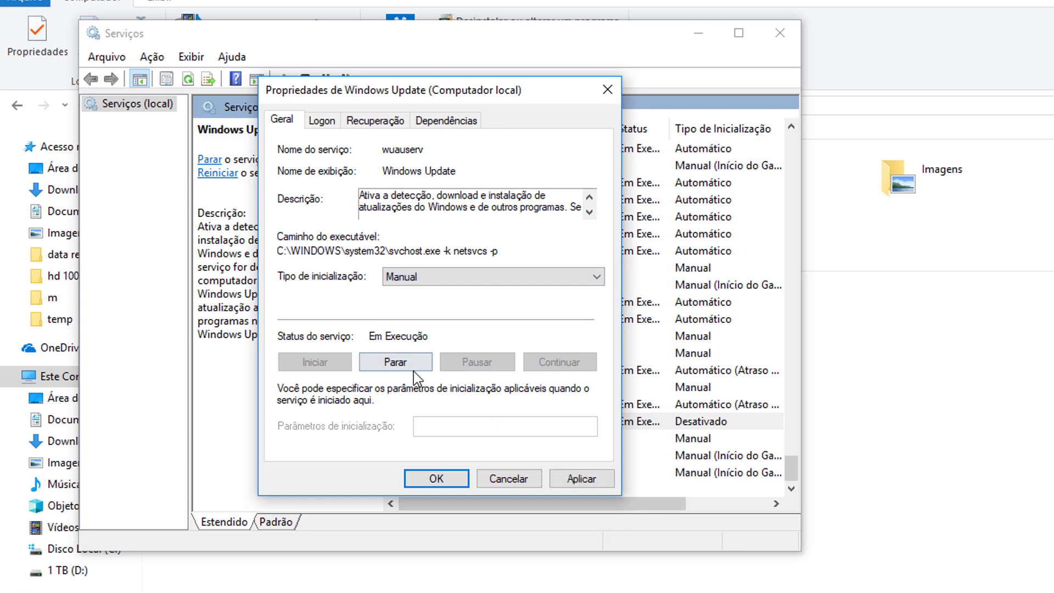
pyautogui.click(571, 482)
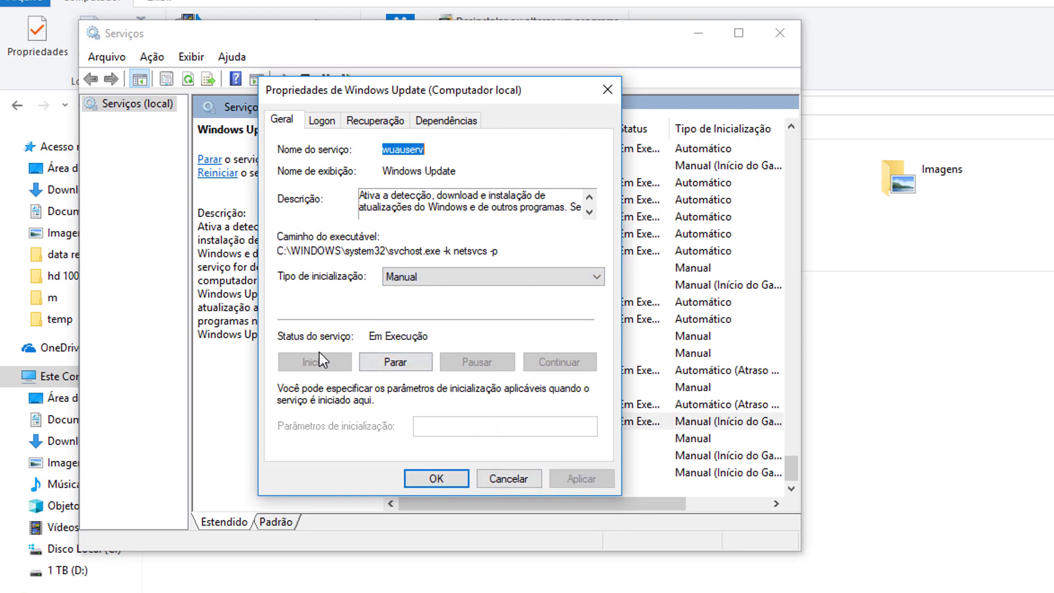
pyautogui.click(436, 478)
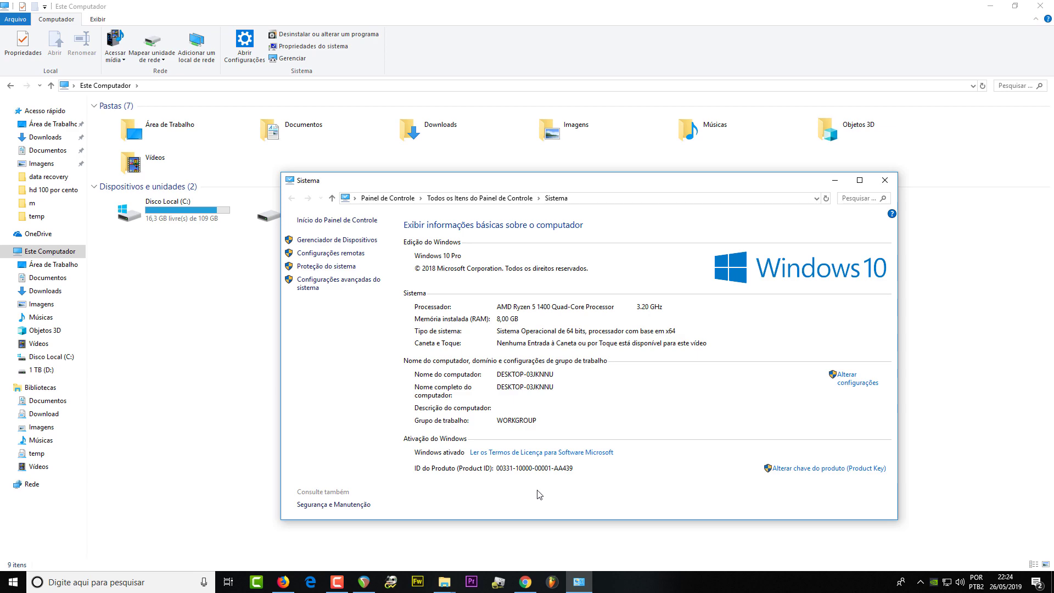
# Open Task Manager's list of startup programs and disable the Realtek Semiconductor HD audio manager
pyautogui.hotkey('ctrl', 'shift', 'Escape')
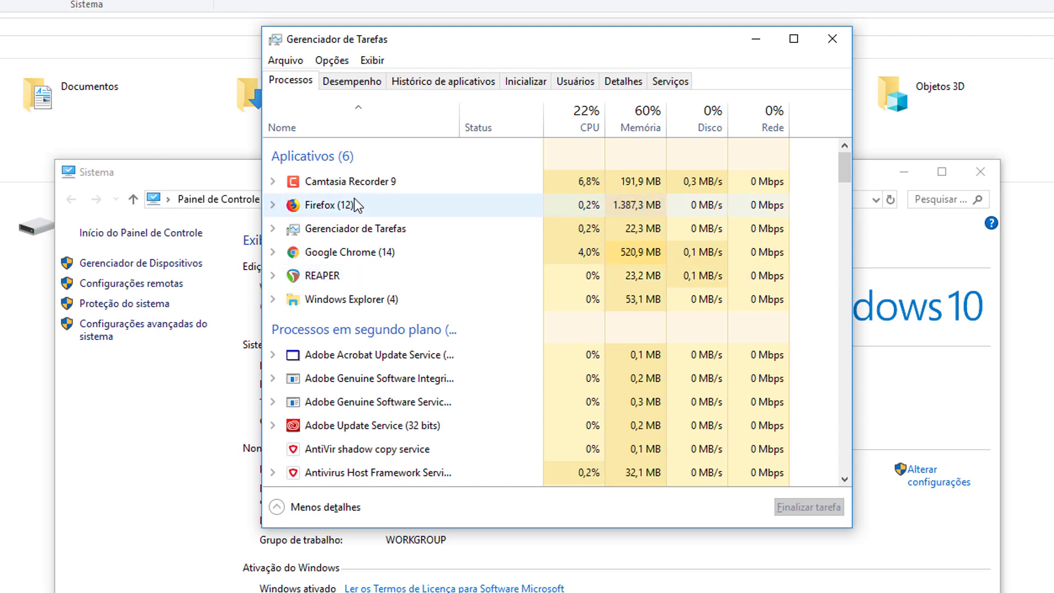
pyautogui.click(530, 80)
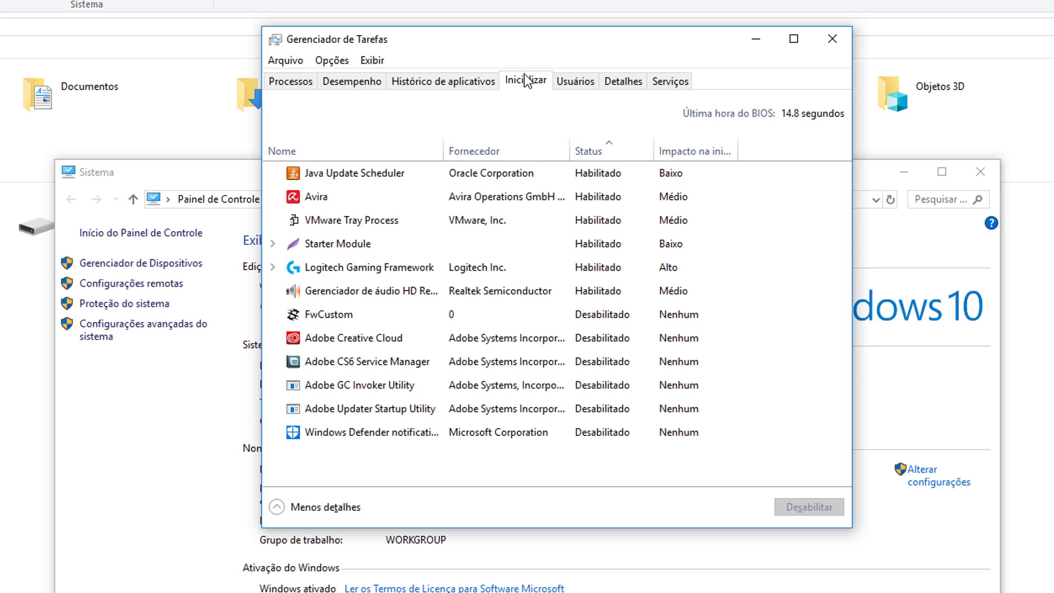
pyautogui.click(324, 196)
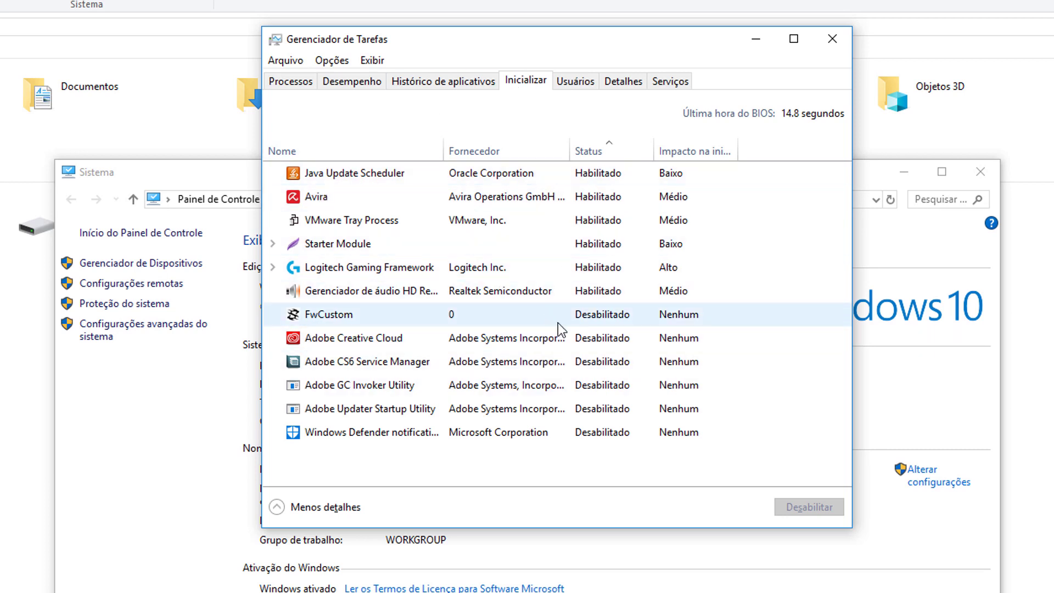
pyautogui.rightClick(589, 291)
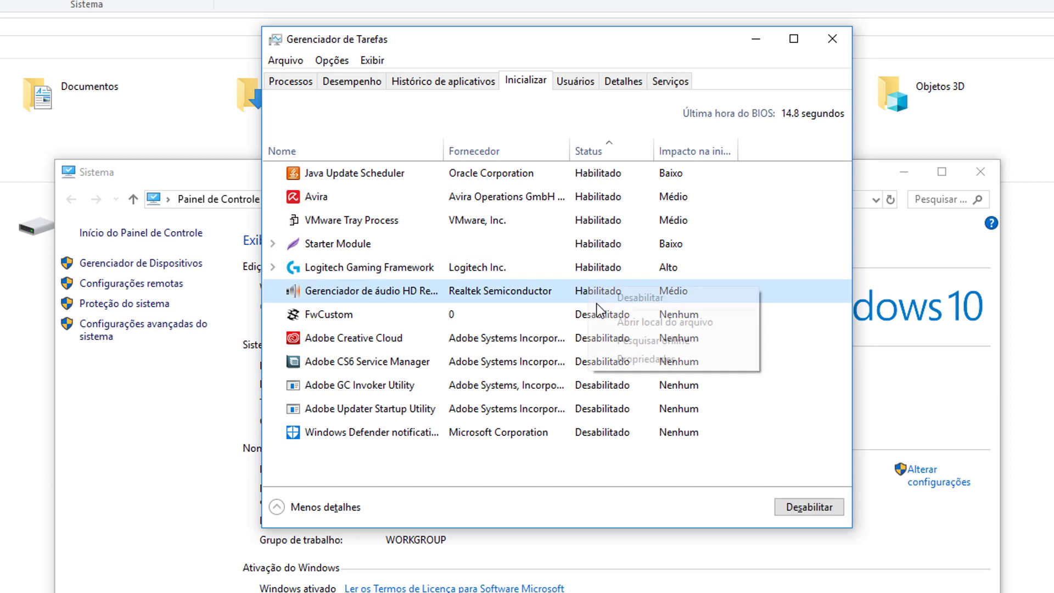
pyautogui.click(630, 297)
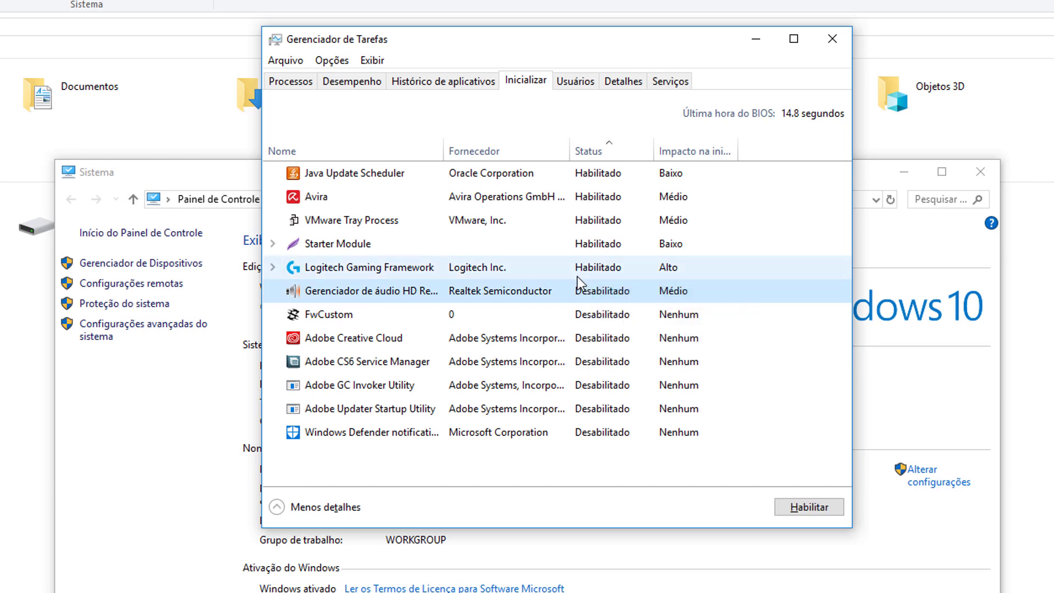
# Re-enable the Realtek Semiconductor HD audio manager at startup, check the running processes and close Task Manager
pyautogui.rightClick(606, 291)
pyautogui.press('Escape')
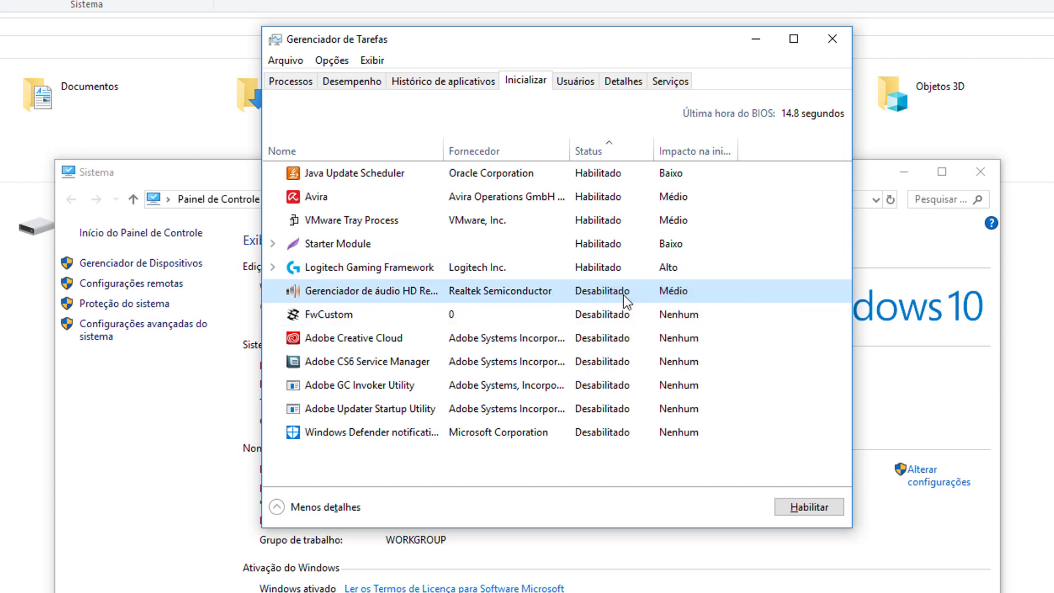
pyautogui.click(441, 251)
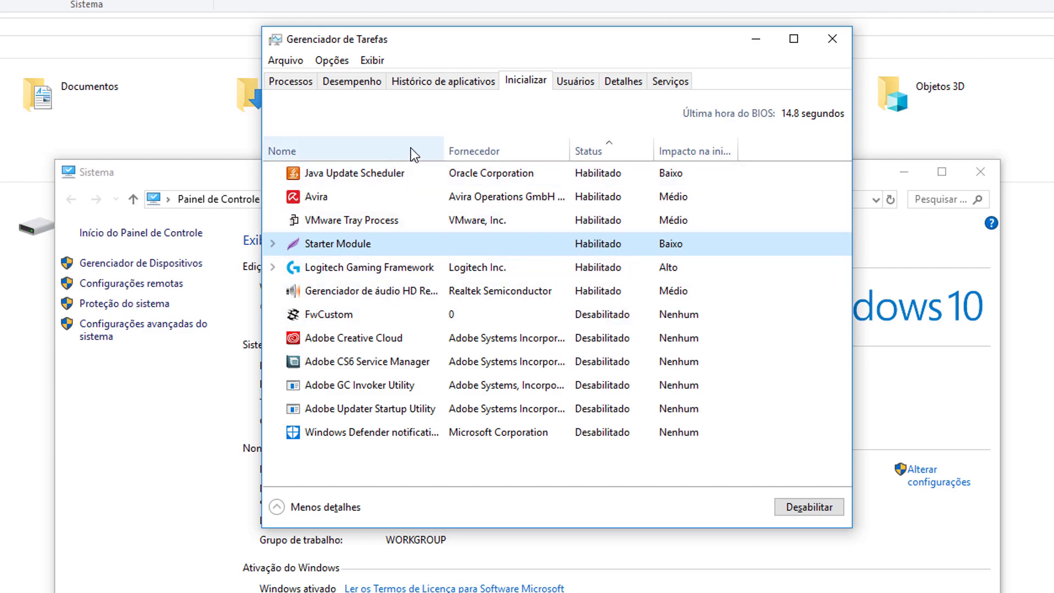
pyautogui.click(290, 81)
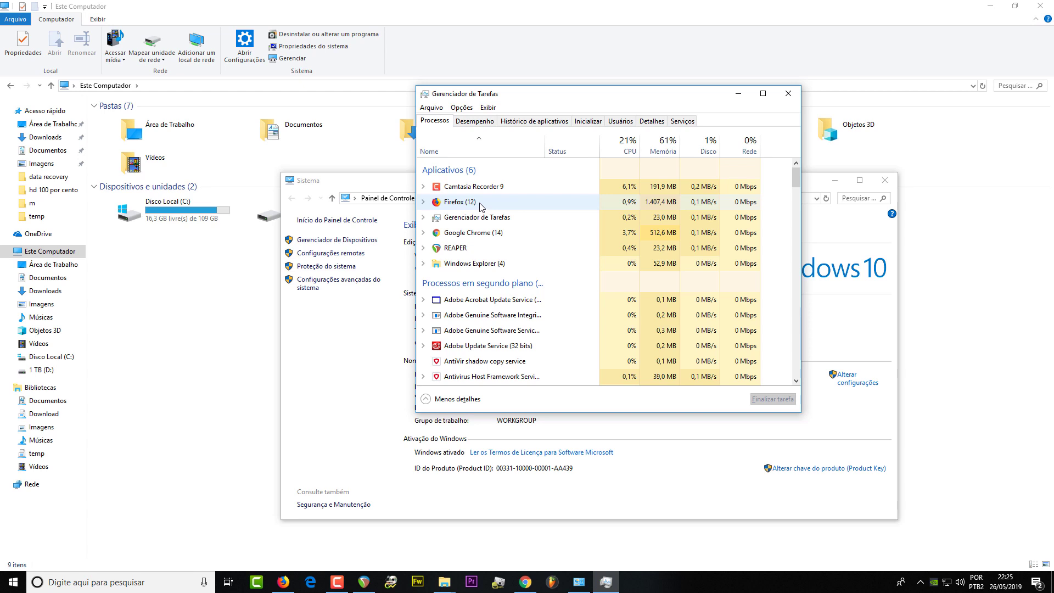
pyautogui.click(788, 93)
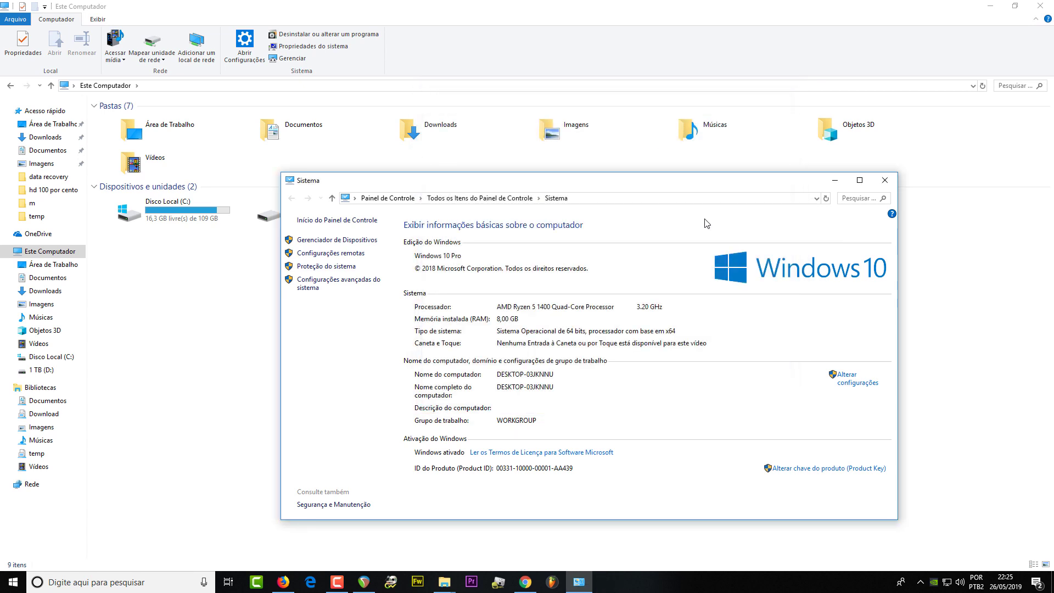
# Open the Registry Editor with regedit, collapse the expanded keys and expand only HKEY_CURRENT_USER
pyautogui.click(106, 581)
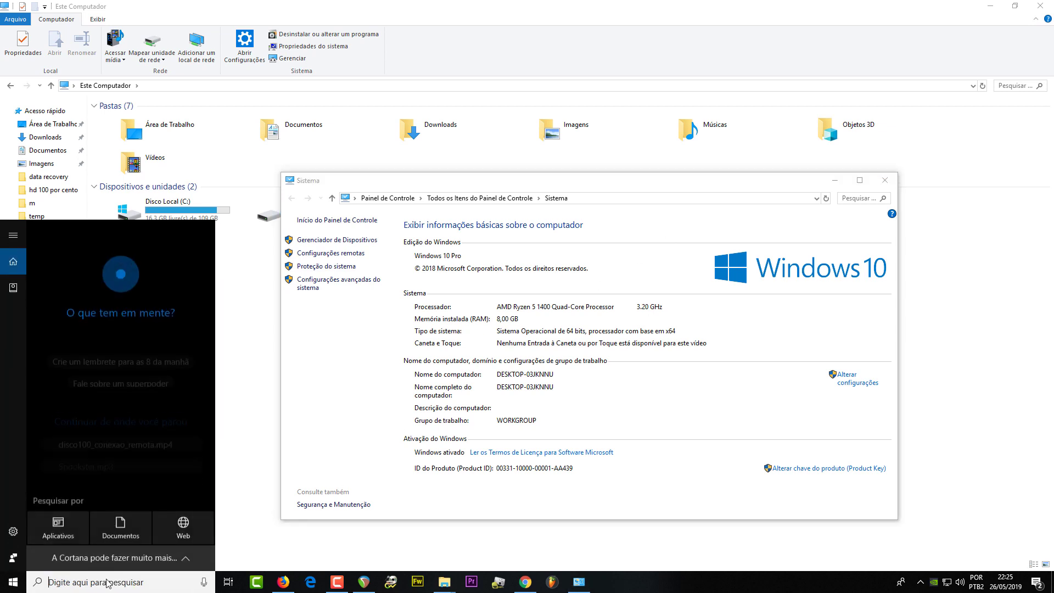
pyautogui.write('regedit')
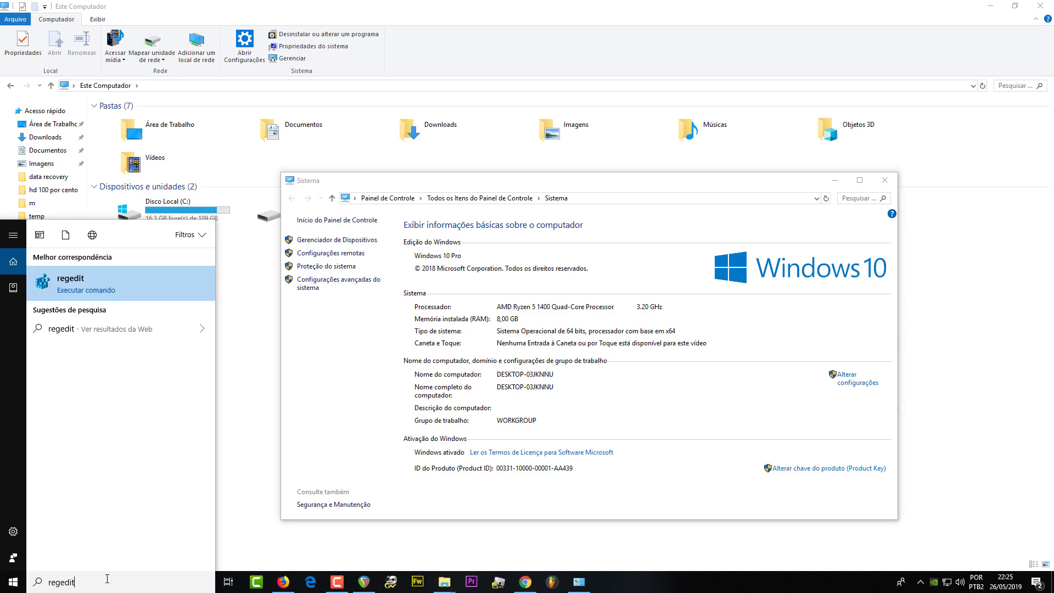
pyautogui.press('Return')
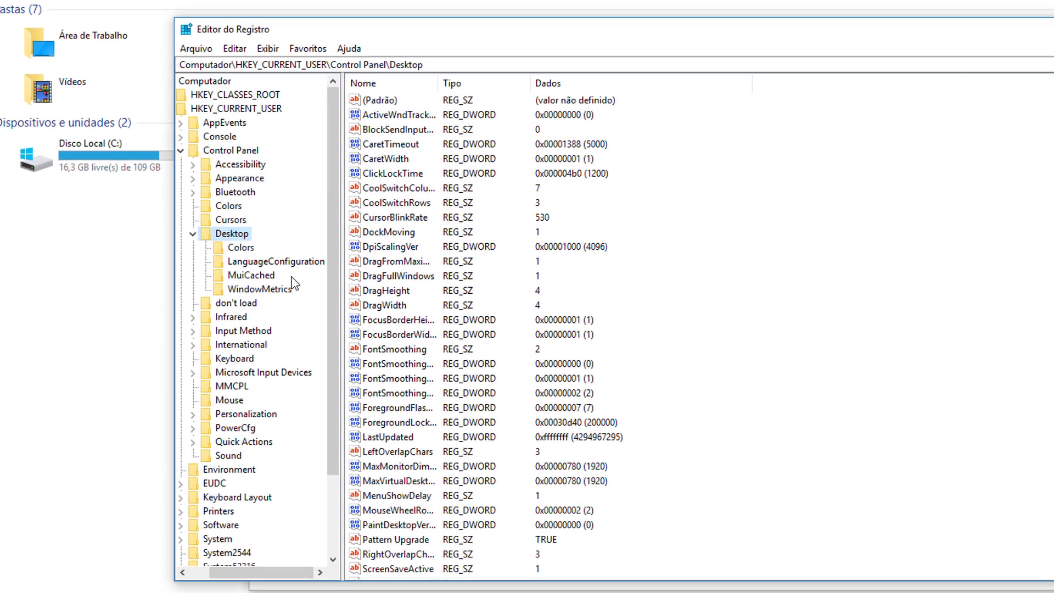
pyautogui.click(226, 198)
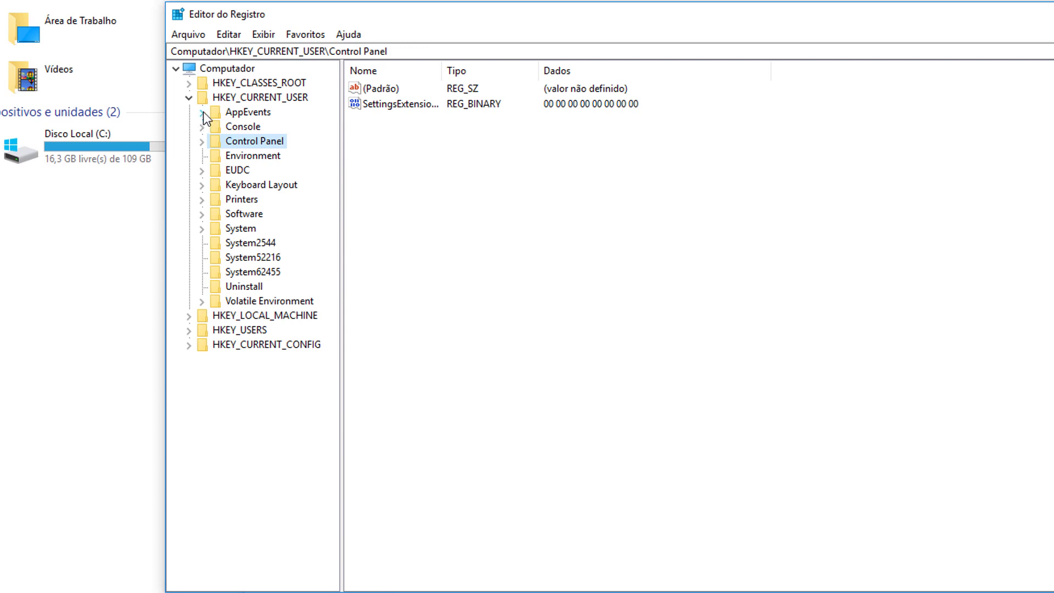
pyautogui.click(188, 98)
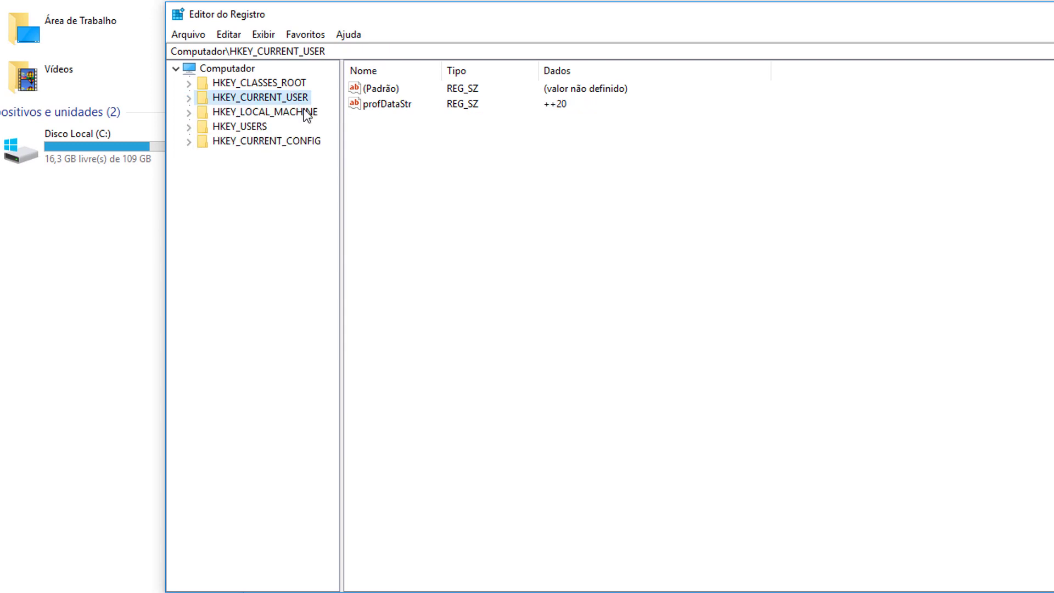
pyautogui.doubleClick(263, 97)
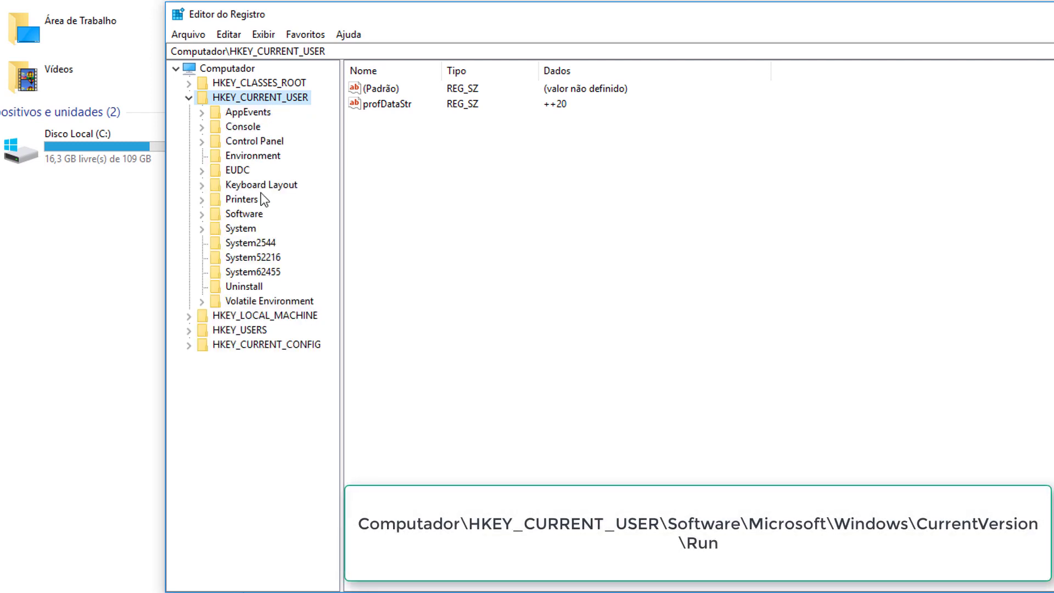
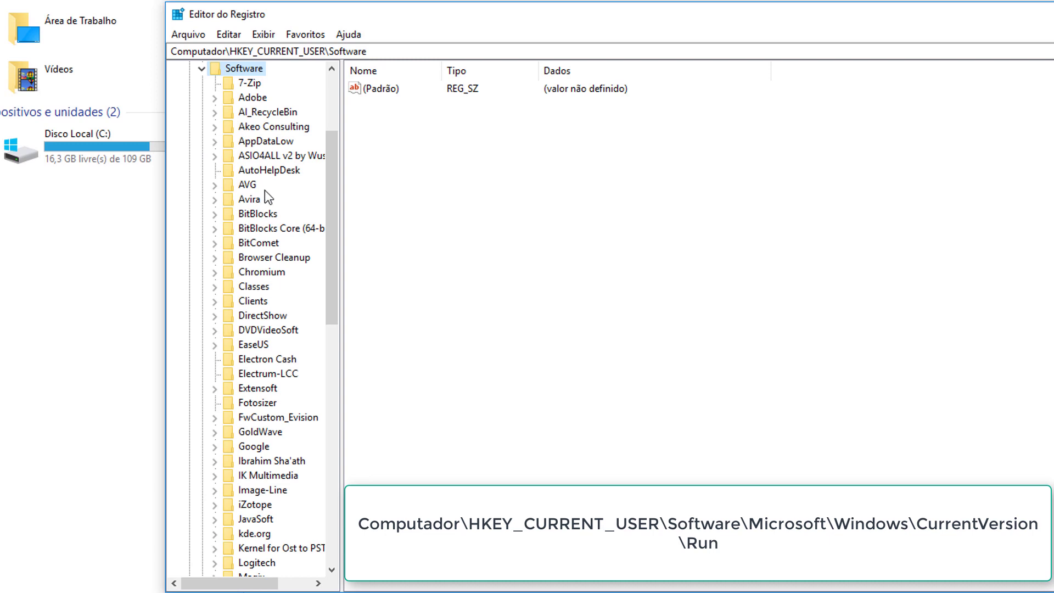
# Browse to HKEY_CURRENT_USER\Software\Microsoft\Windows\CurrentVersion\Run and check its startup entries
pyautogui.write('mi')
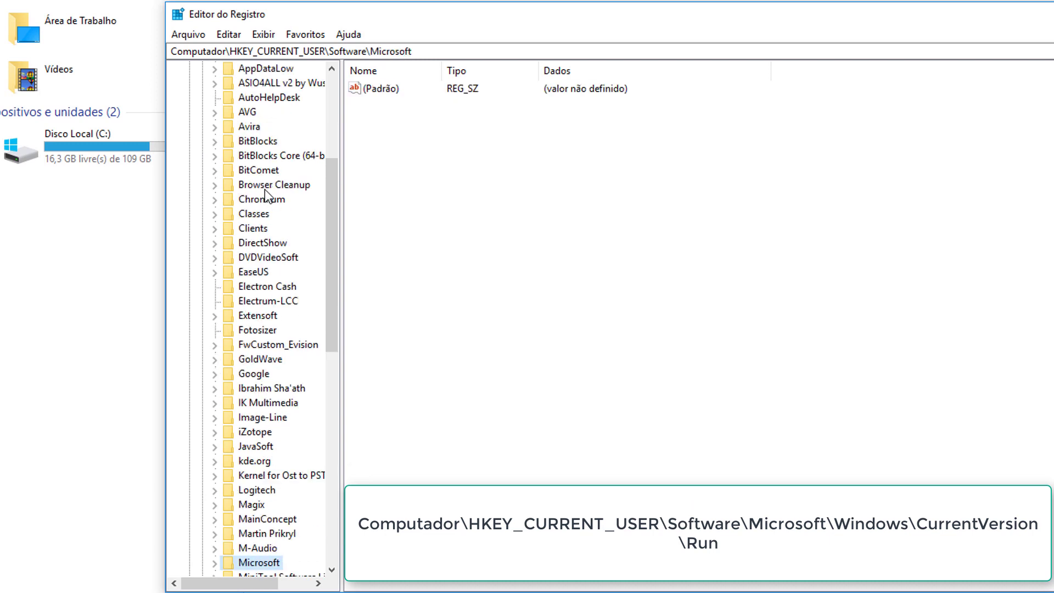
pyautogui.moveTo(332, 218); pyautogui.dragTo(331, 279)
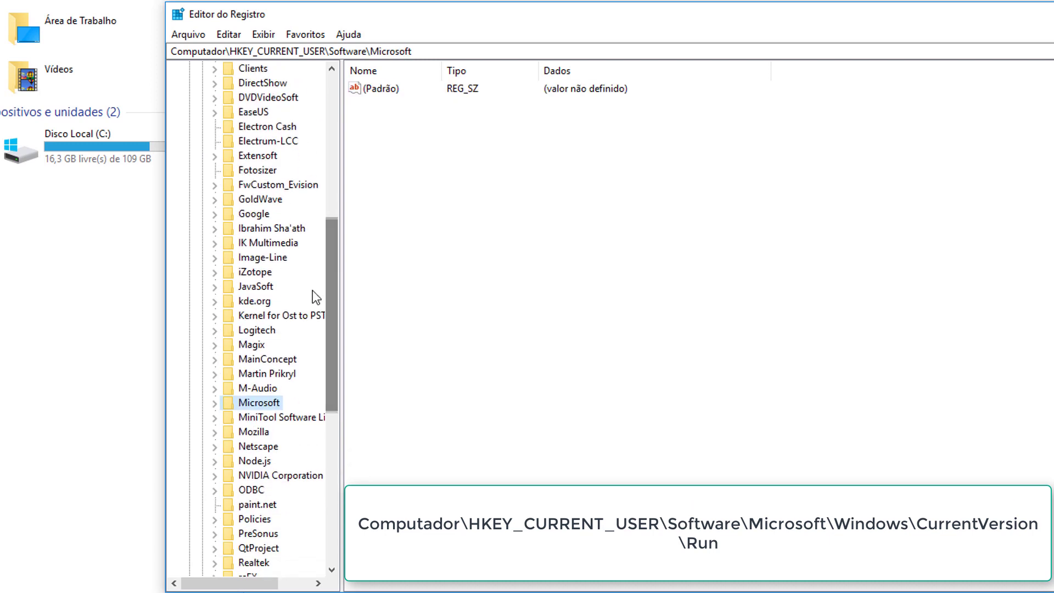
pyautogui.doubleClick(251, 402)
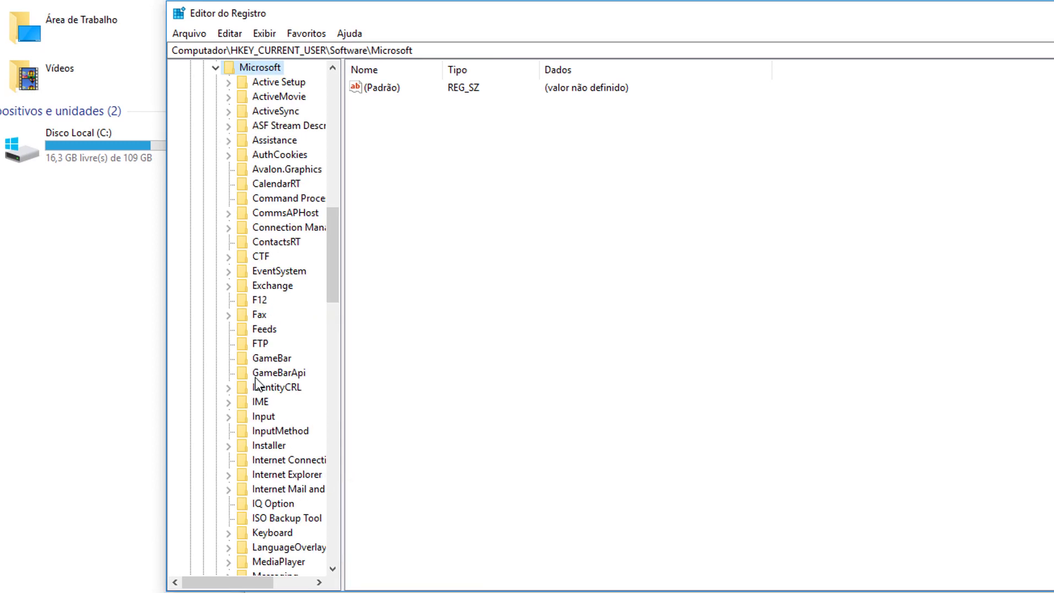
pyautogui.write('win')
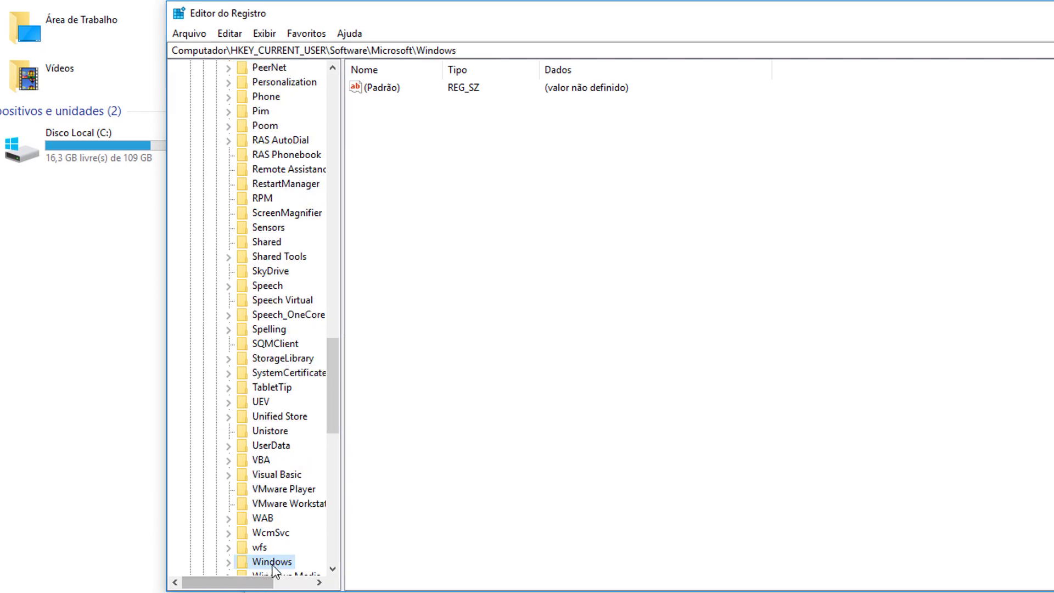
pyautogui.doubleClick(274, 561)
pyautogui.click(287, 488)
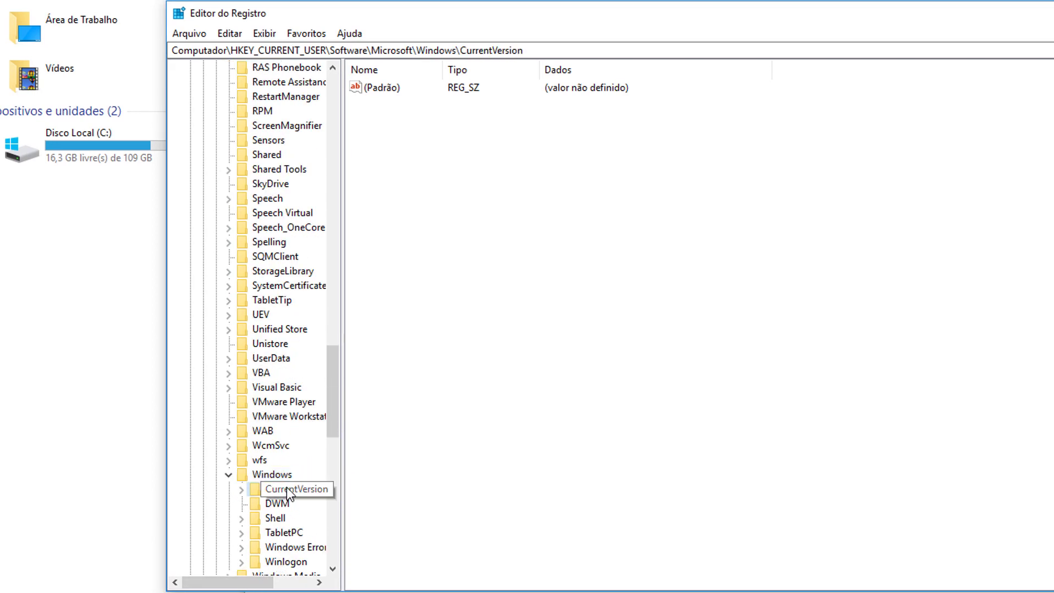
pyautogui.doubleClick(287, 486)
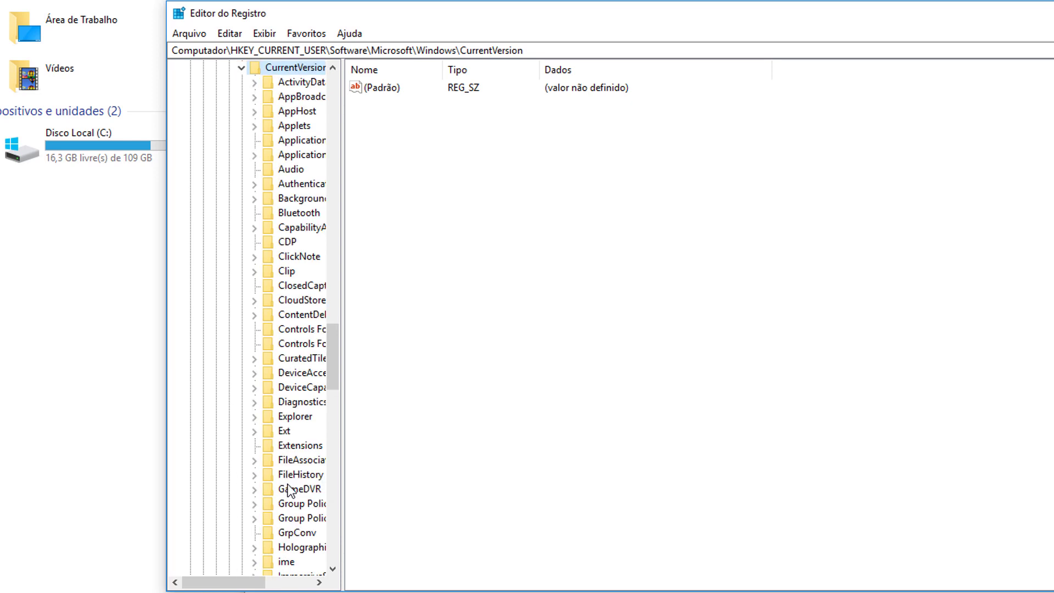
pyautogui.write('ru')
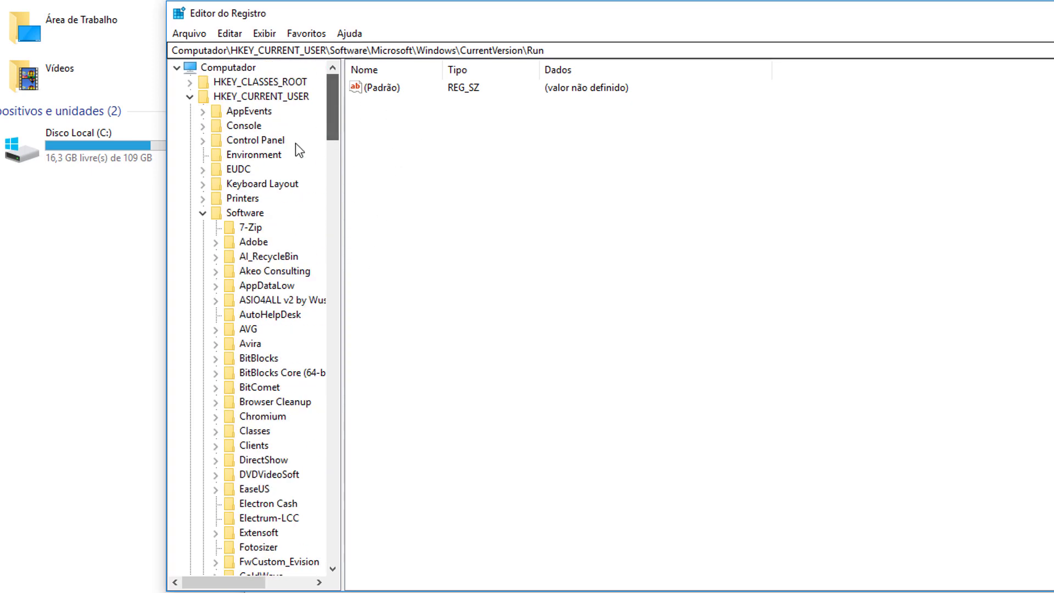
# Collapse HKEY_CURRENT_USER and open the key HKEY_LOCAL_MACHINE\SOFTWARE\Microsoft\Windows\CurrentVersion\Run
pyautogui.click(202, 213)
pyautogui.click(189, 99)
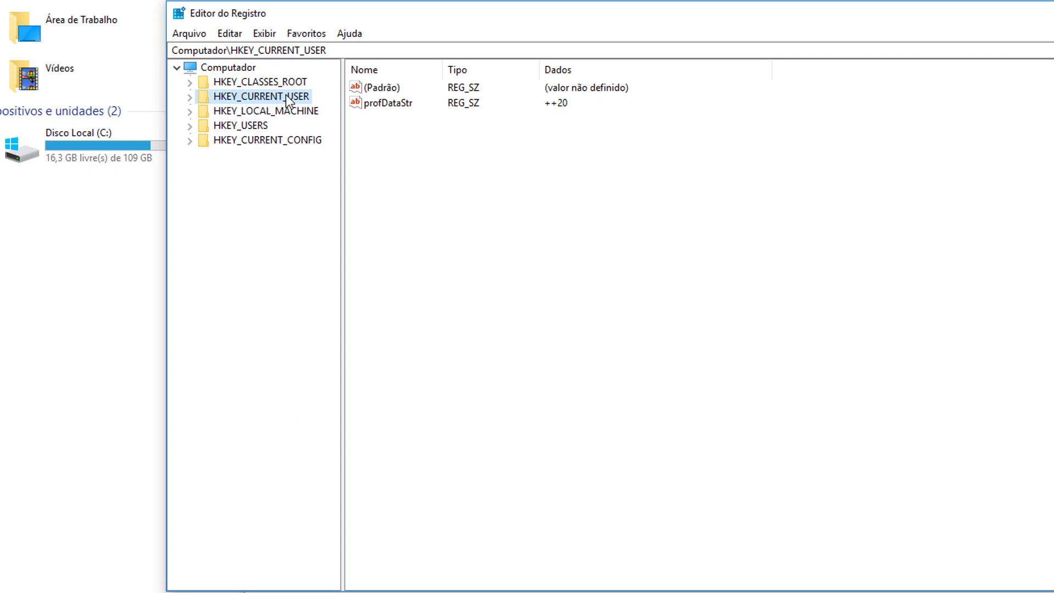
pyautogui.click(259, 111)
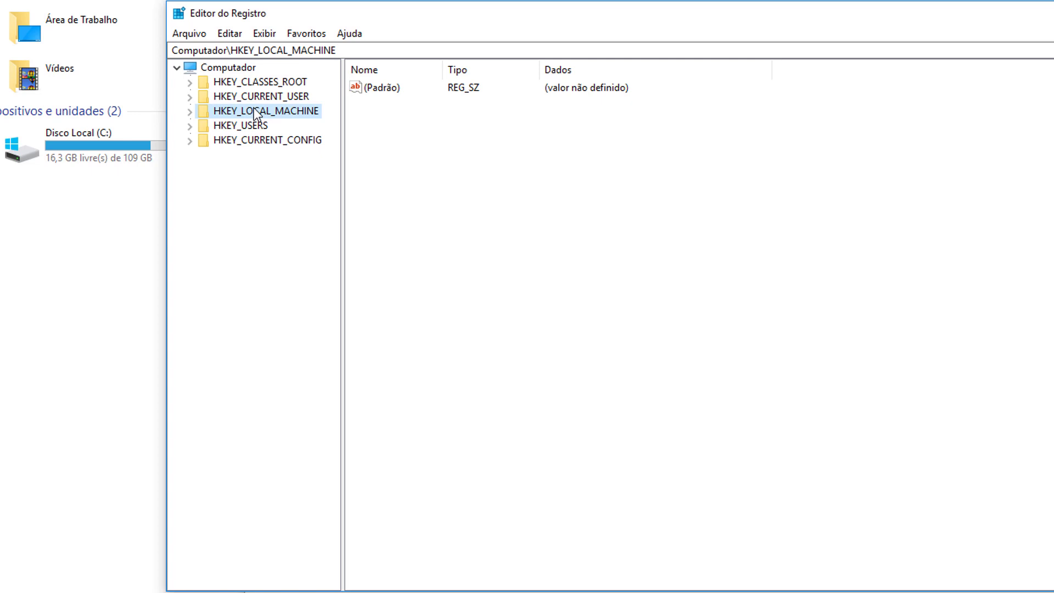
pyautogui.doubleClick(285, 113)
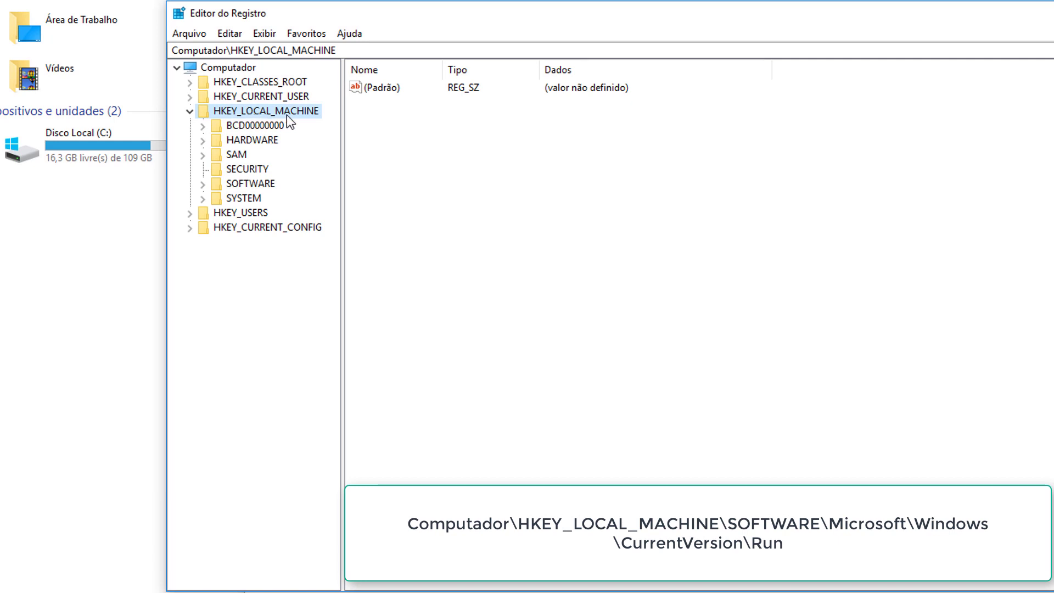
pyautogui.doubleClick(251, 178)
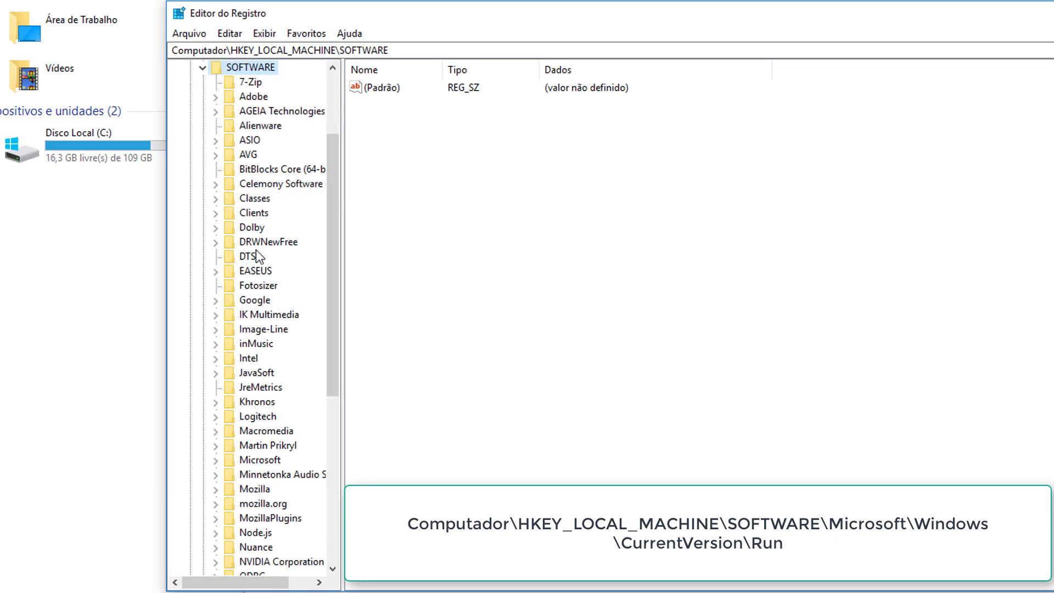
pyautogui.write('mi')
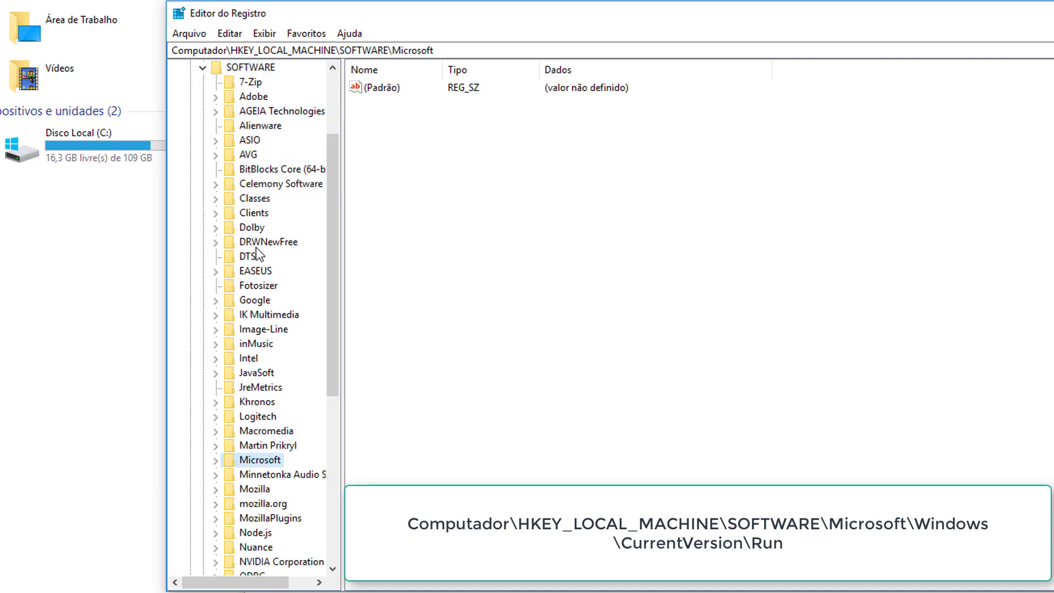
pyautogui.press('Right')
pyautogui.write('win')
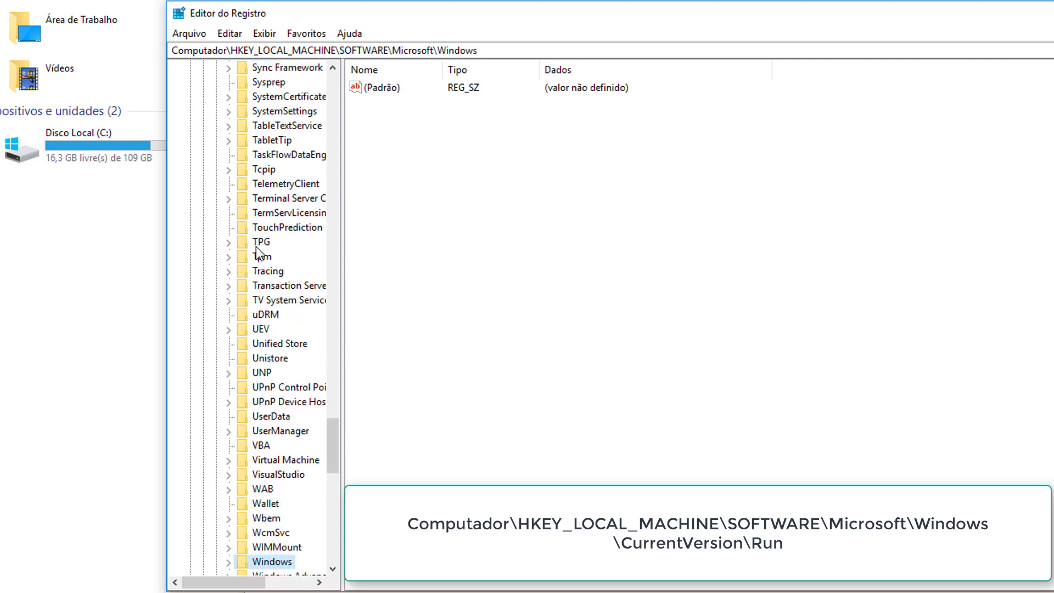
pyautogui.press('Right')
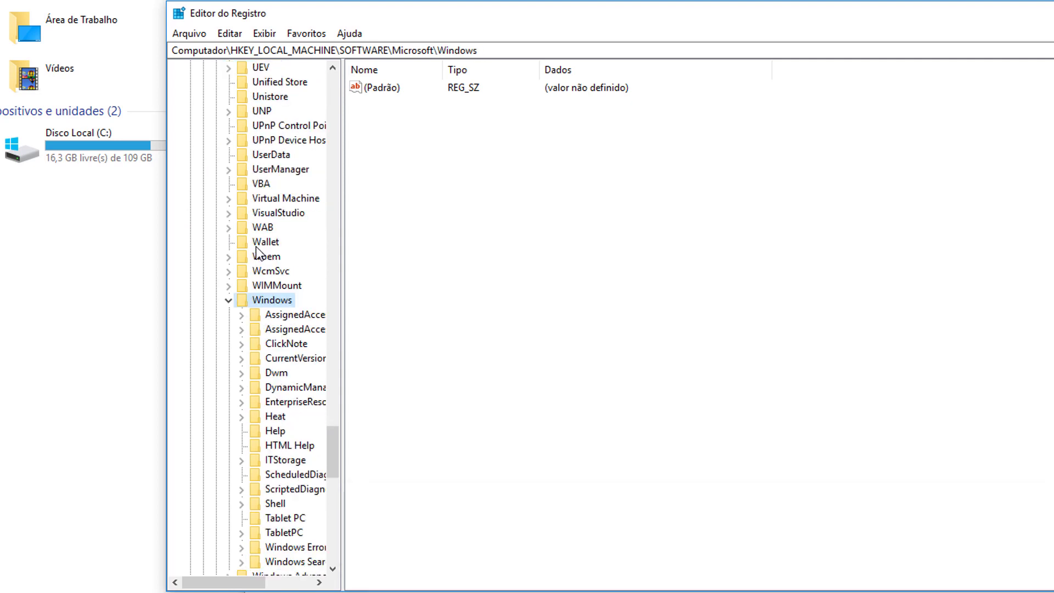
pyautogui.write('cu')
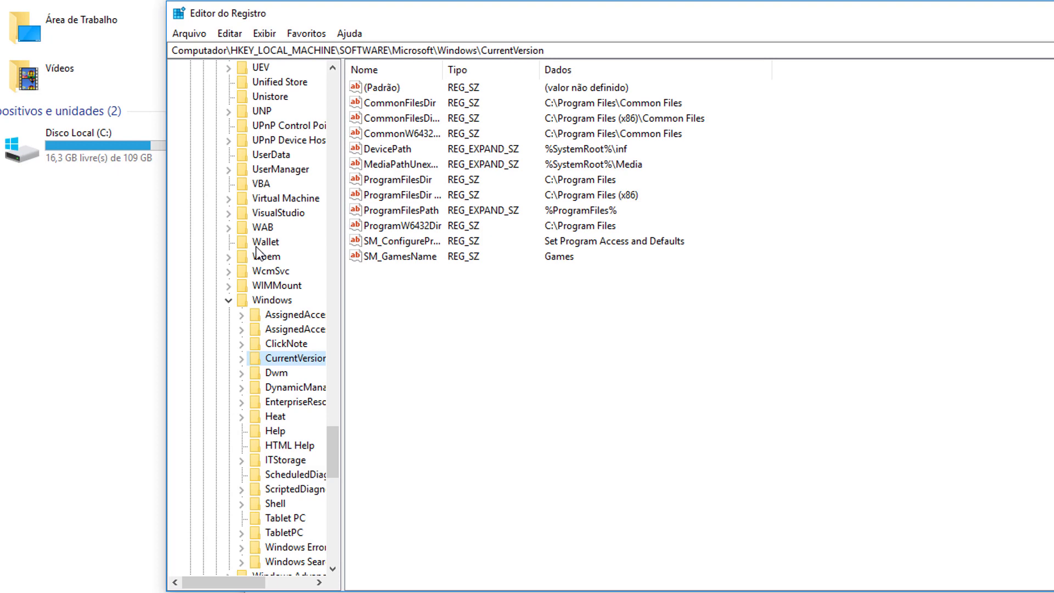
pyautogui.press('Right')
pyautogui.write('run')
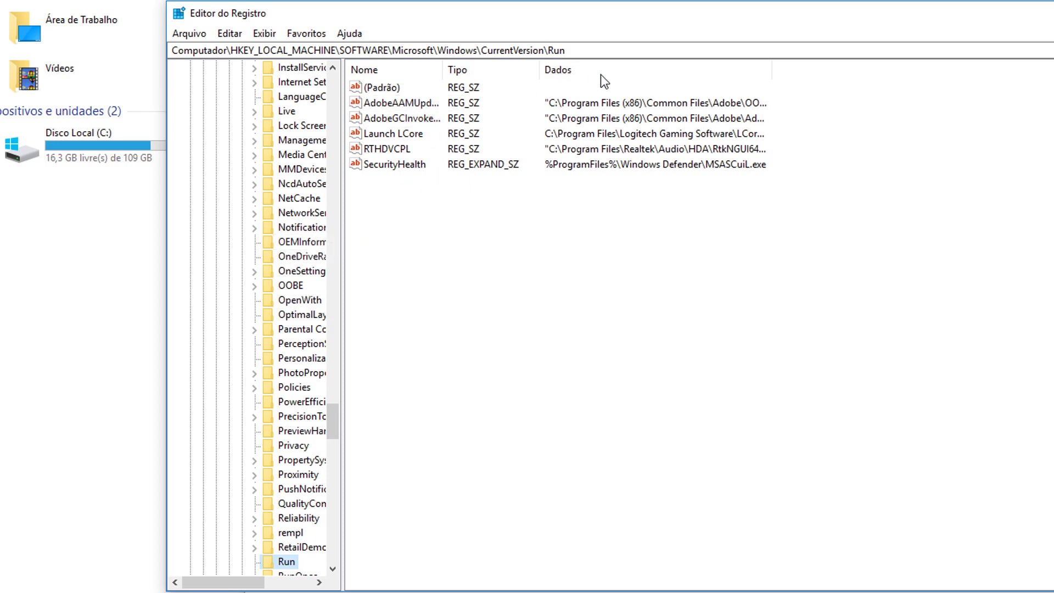
# Widen the data column to read the program paths, and permanently delete the two Adobe startup values from the Run key
pyautogui.moveTo(767, 65); pyautogui.dragTo(967, 65)
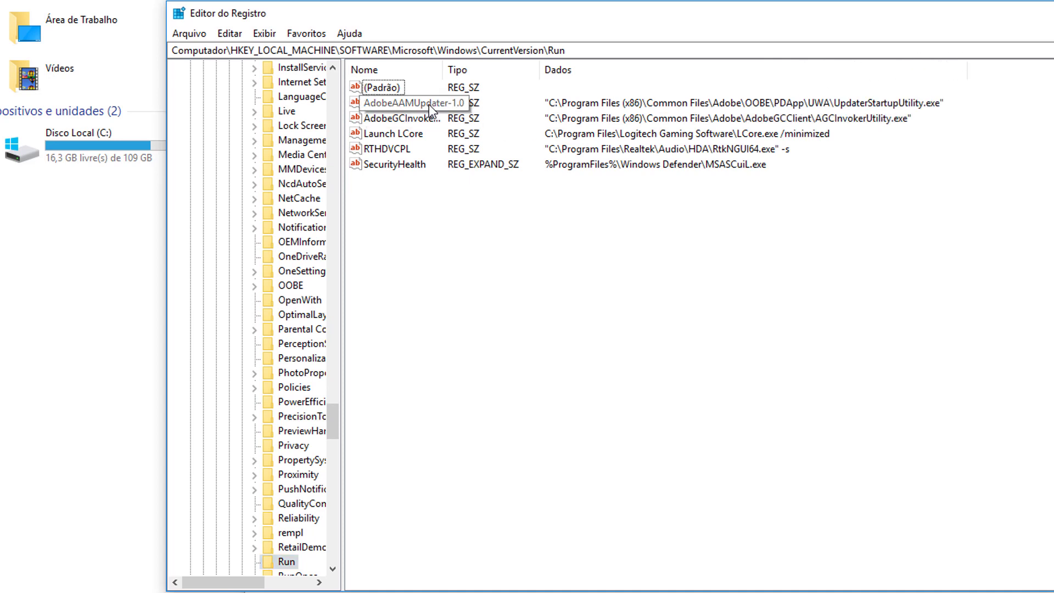
pyautogui.click(426, 104)
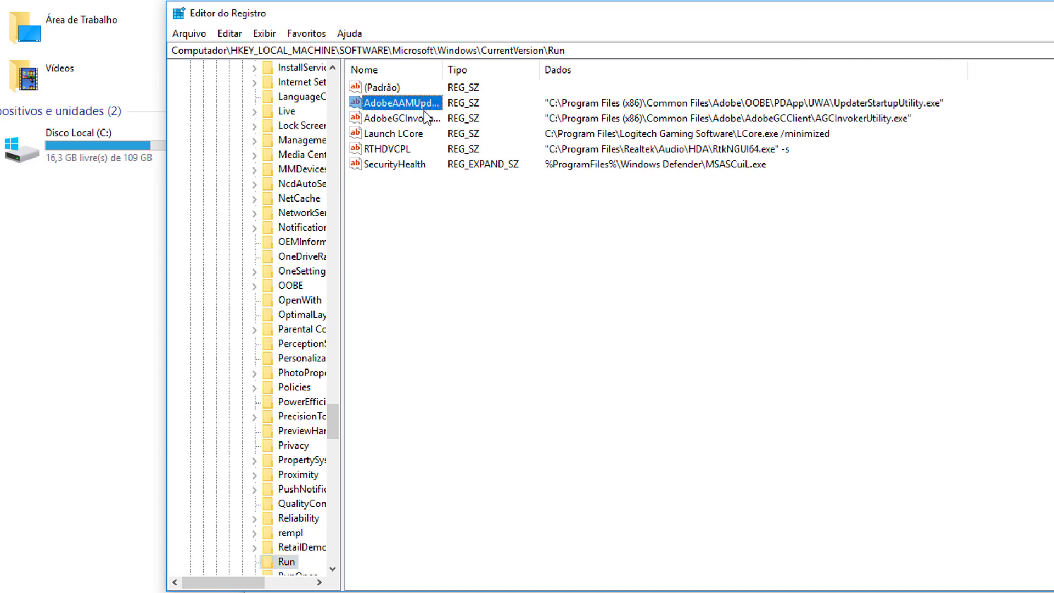
pyautogui.keyDown('ctrl'); pyautogui.click(423, 117); pyautogui.keyUp('ctrl')
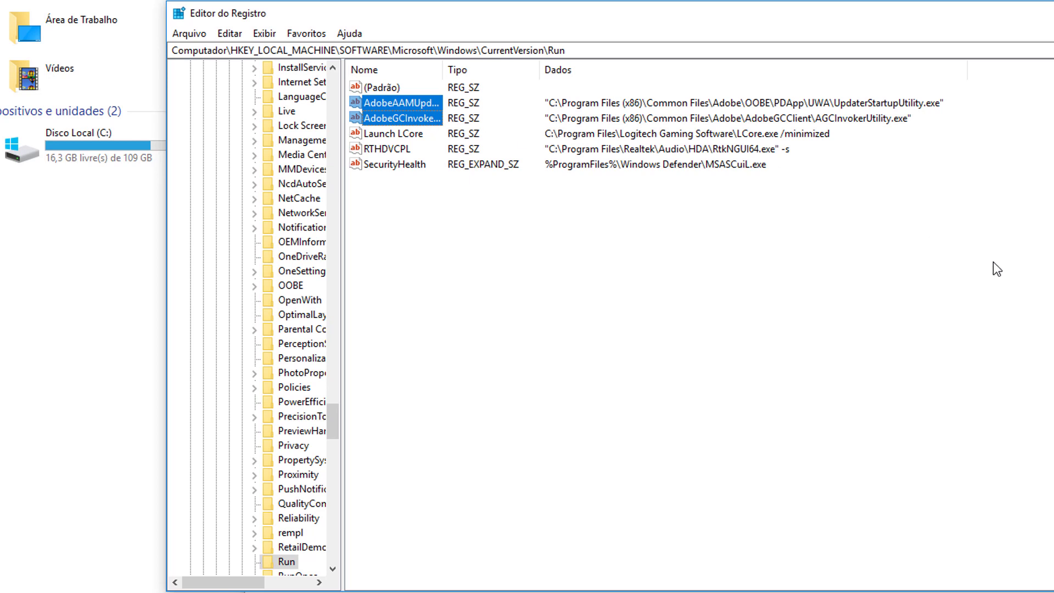
pyautogui.press('Delete')
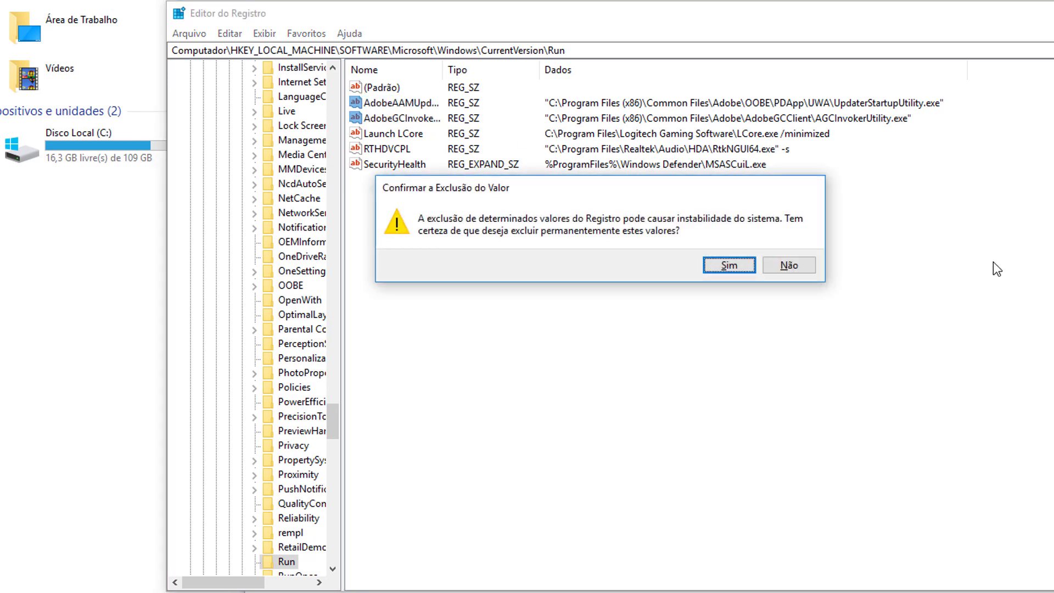
pyautogui.press('Return')
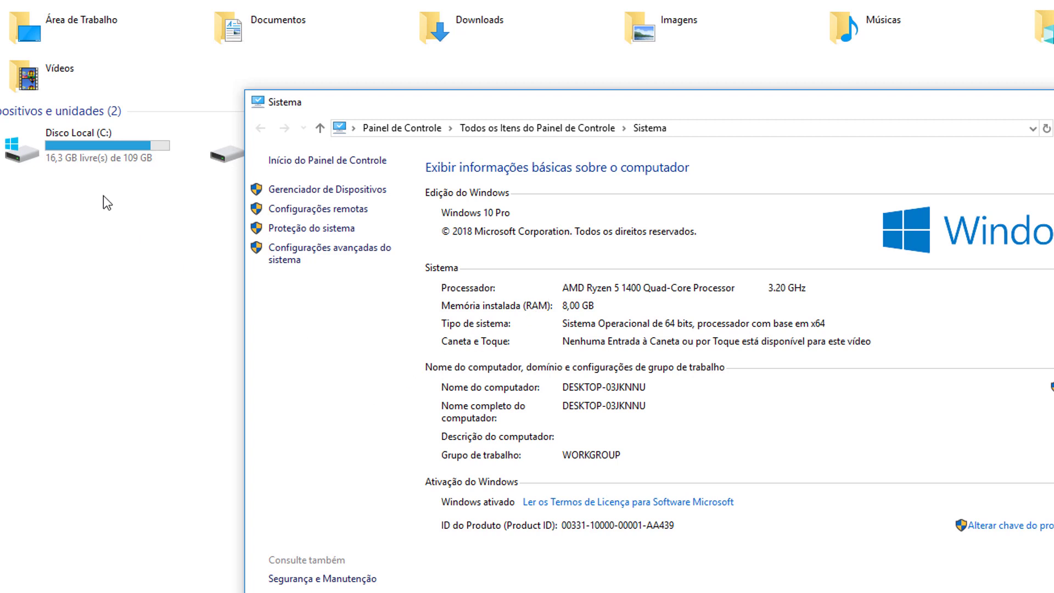
# Open Disk Cleanup from the properties of Disco Local (C:) and review the file categories offered for deletion
pyautogui.rightClick(81, 151)
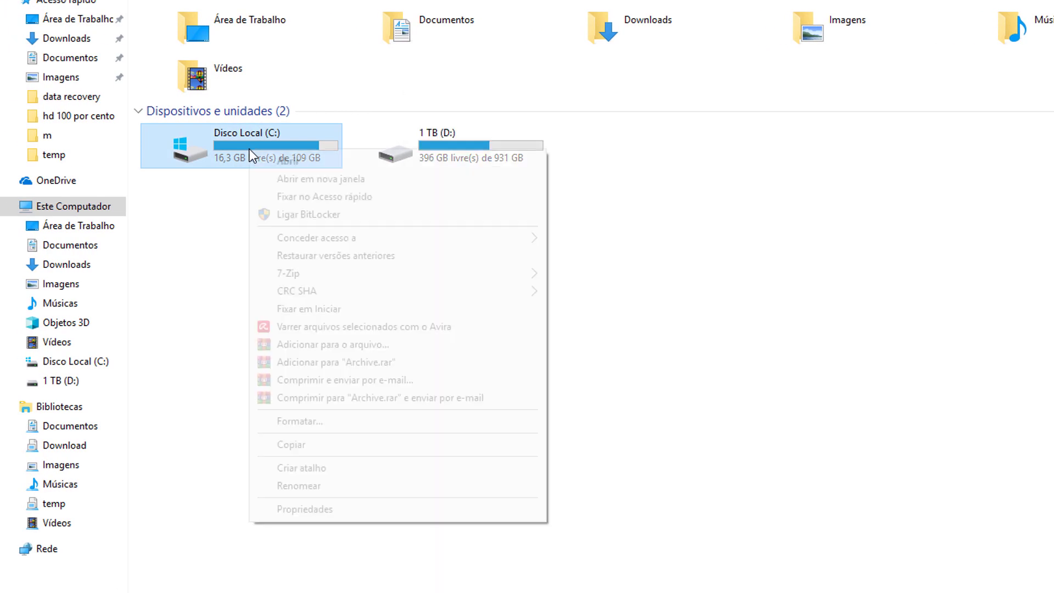
pyautogui.click(378, 508)
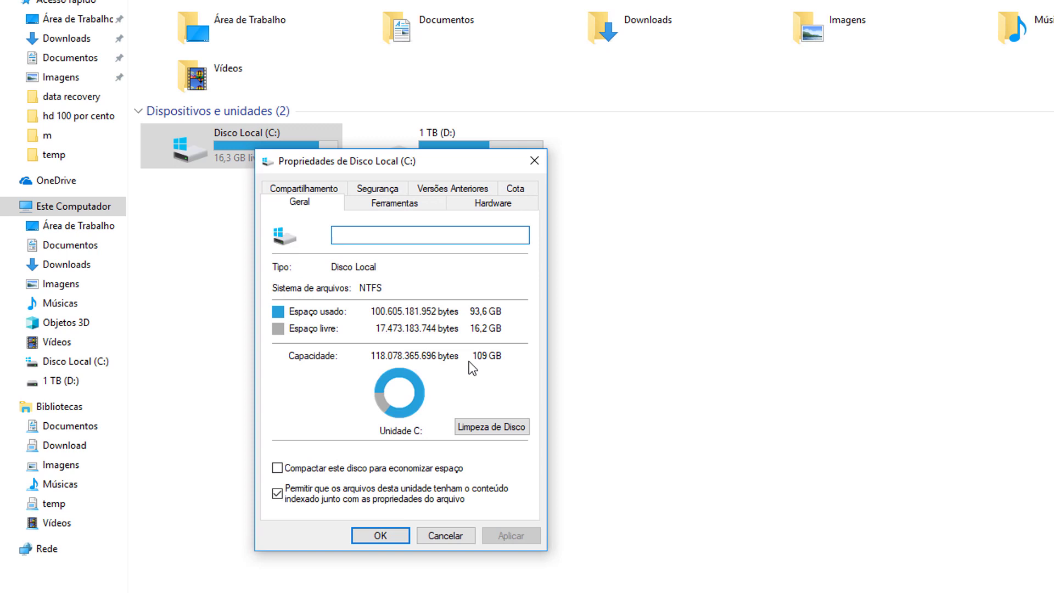
pyautogui.click(488, 426)
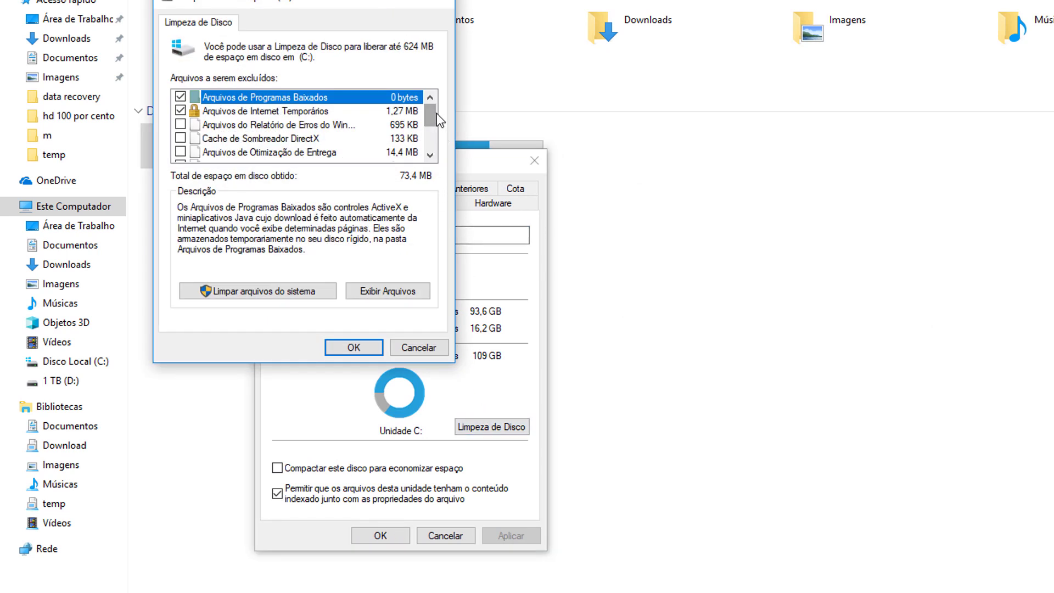
pyautogui.moveTo(436, 113); pyautogui.dragTo(435, 143)
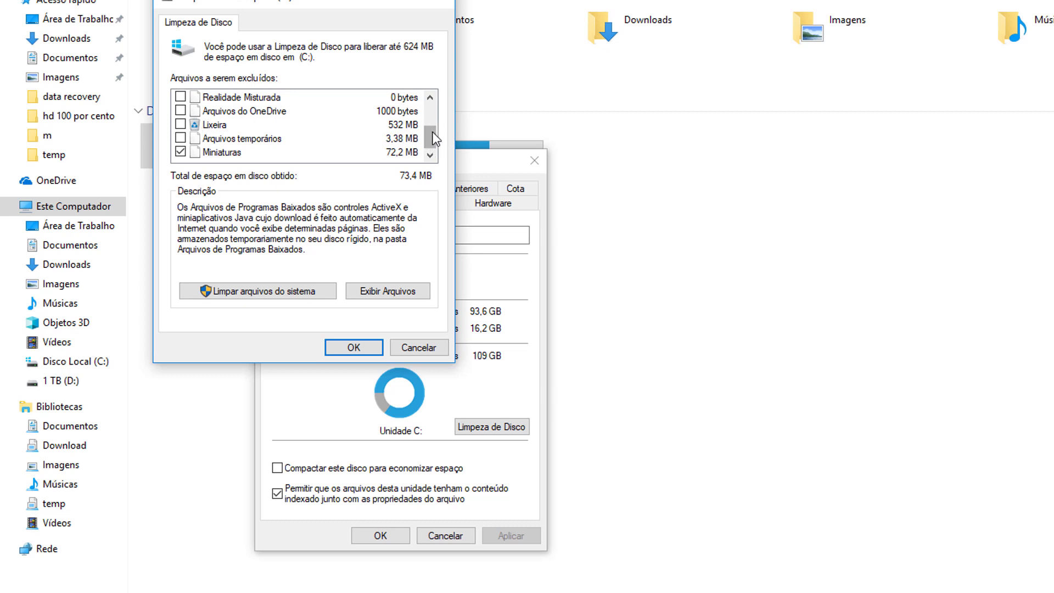
pyautogui.moveTo(435, 138); pyautogui.dragTo(435, 114)
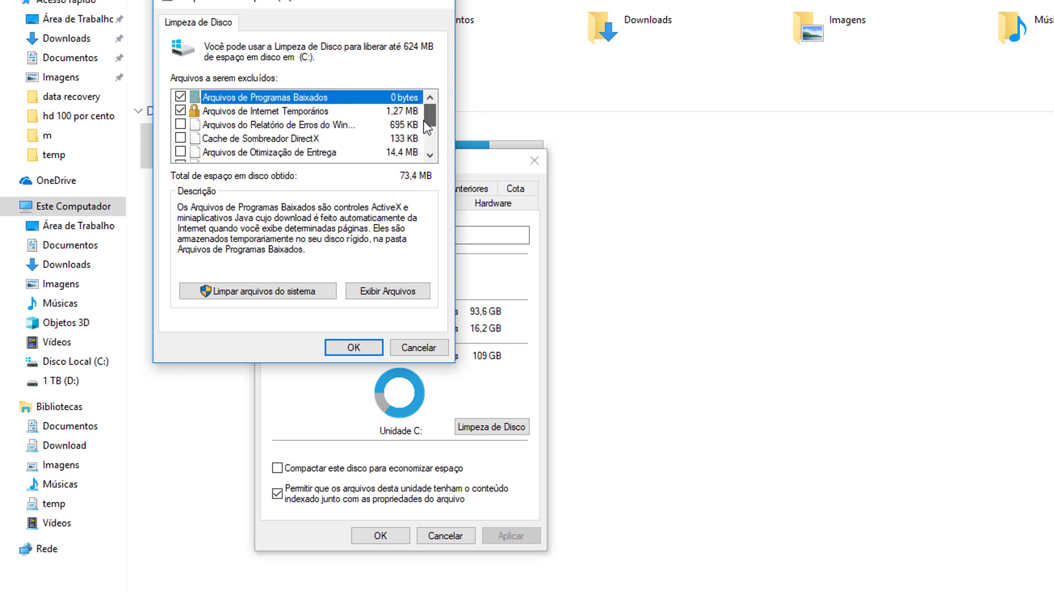
# Extend Disk Cleanup for drive C: to system files, review the categories offered, and leave the cleanup and drive properties without deleting anything
pyautogui.click(262, 290)
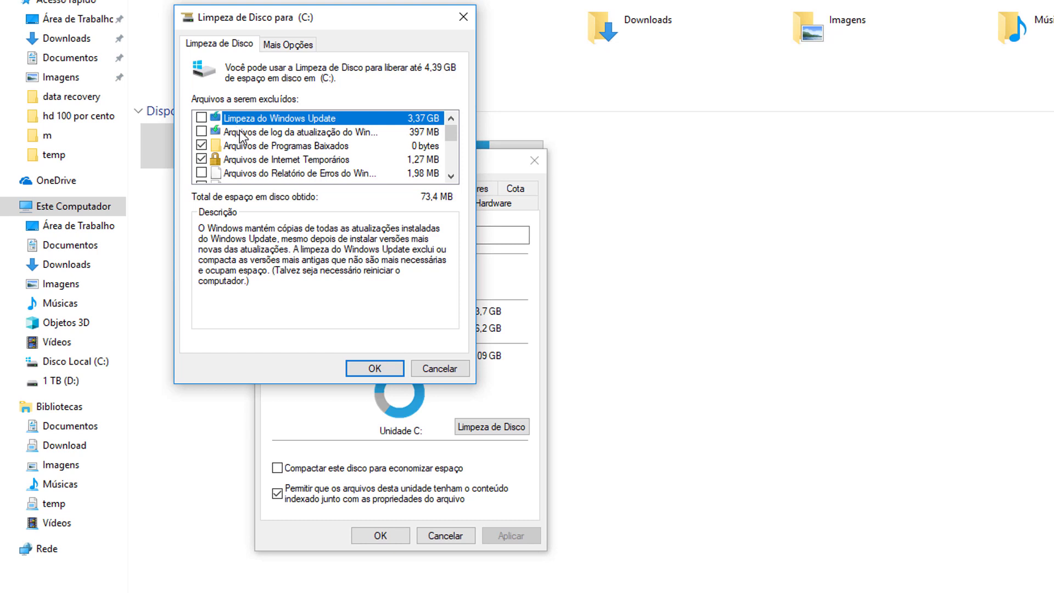
pyautogui.moveTo(456, 130); pyautogui.dragTo(459, 141)
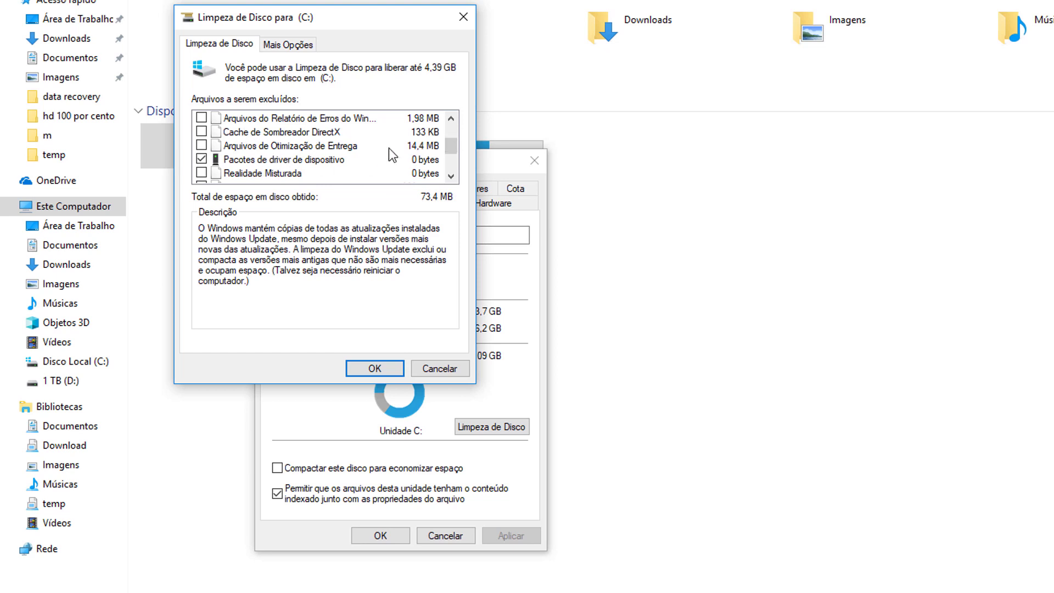
pyautogui.moveTo(451, 146); pyautogui.dragTo(450, 117)
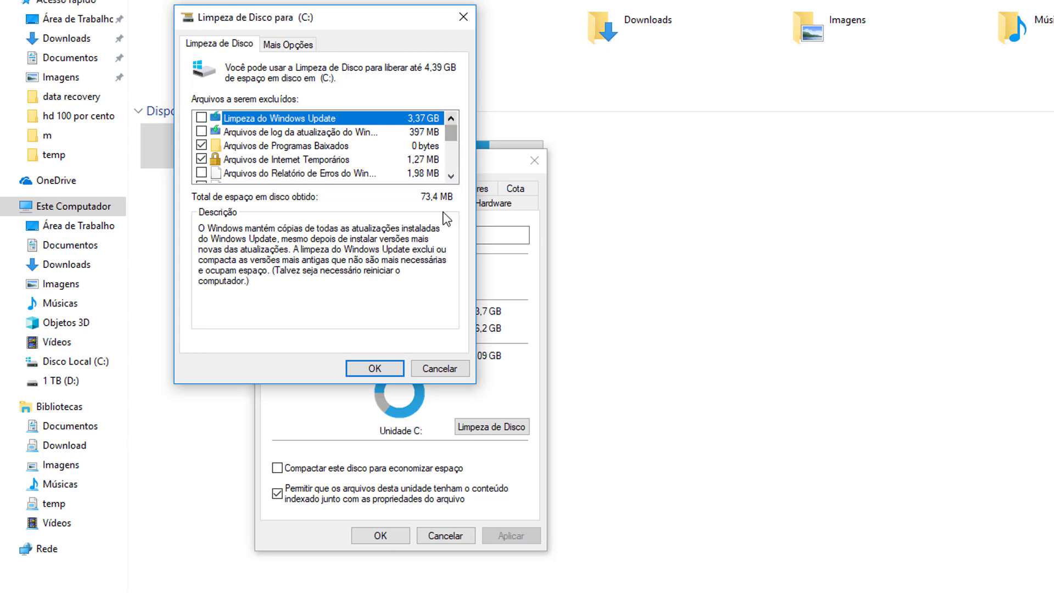
pyautogui.click(441, 363)
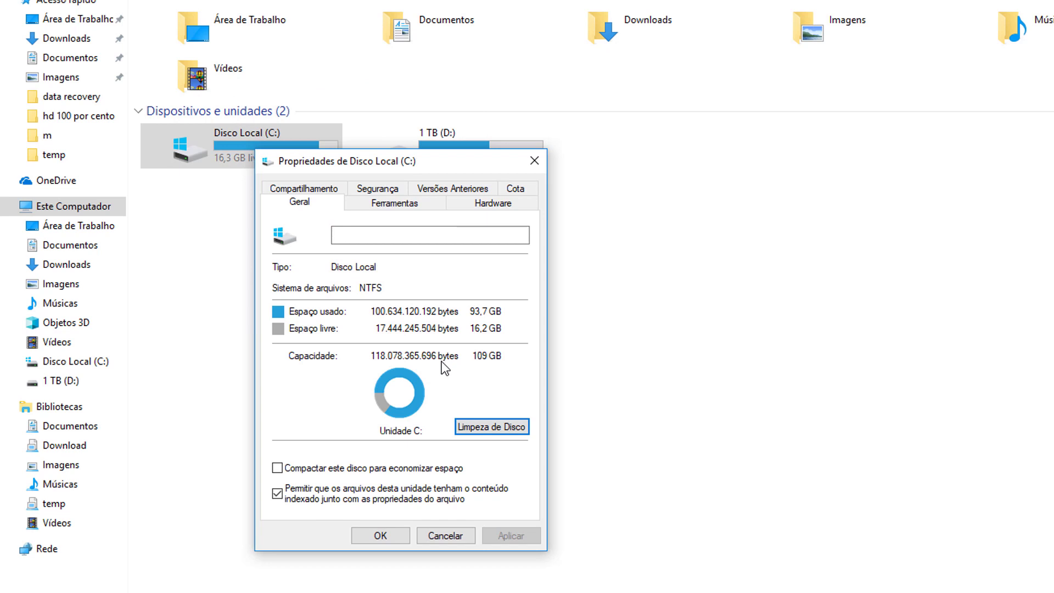
pyautogui.click(535, 161)
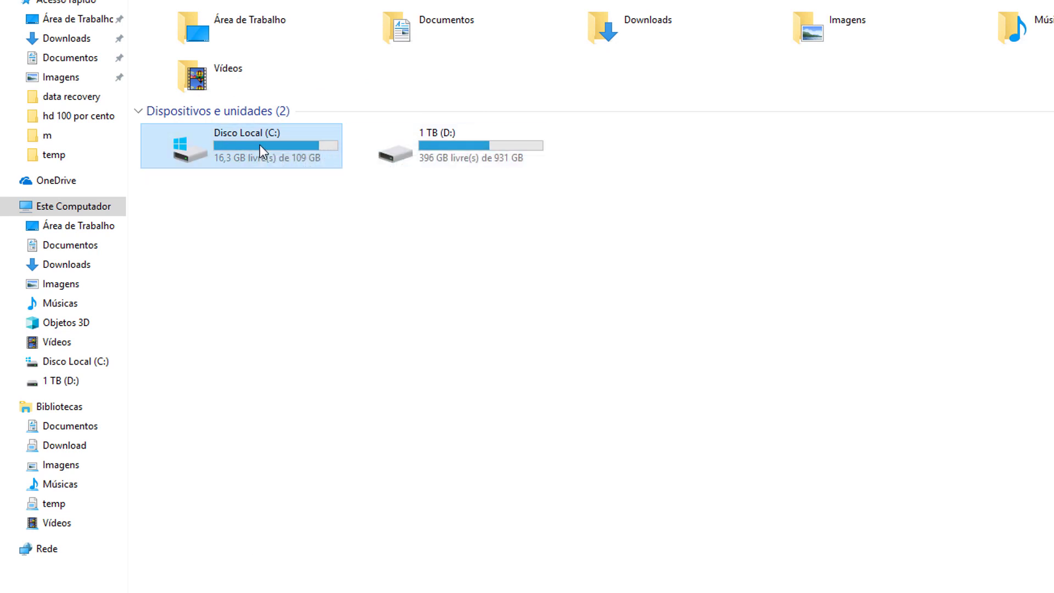
# Turn off content indexing for the files on Disco Local (C:) in the drive's properties, apply it and close the properties
pyautogui.rightClick(259, 140)
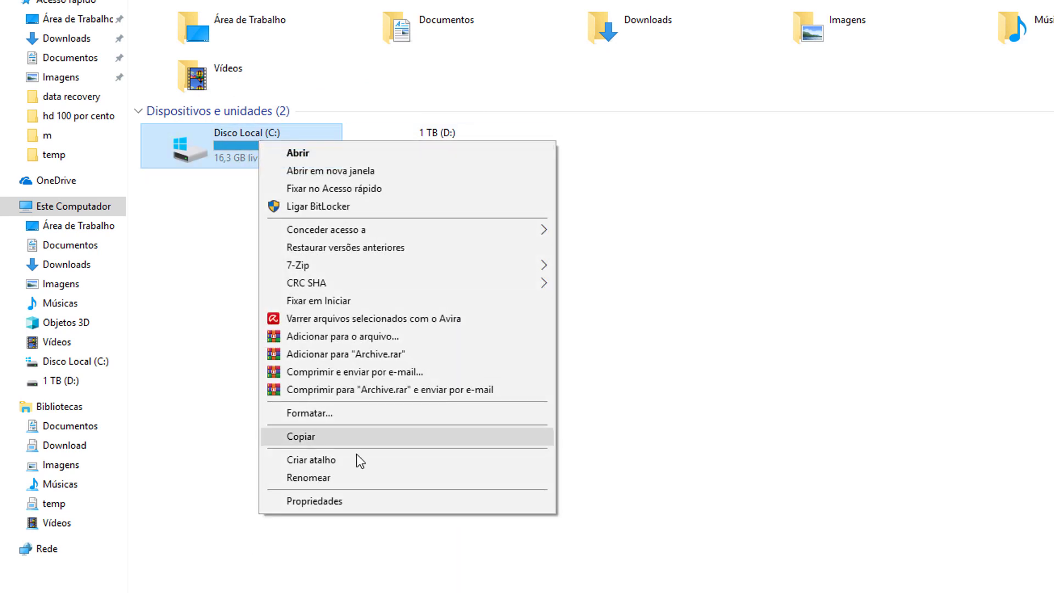
pyautogui.click(370, 507)
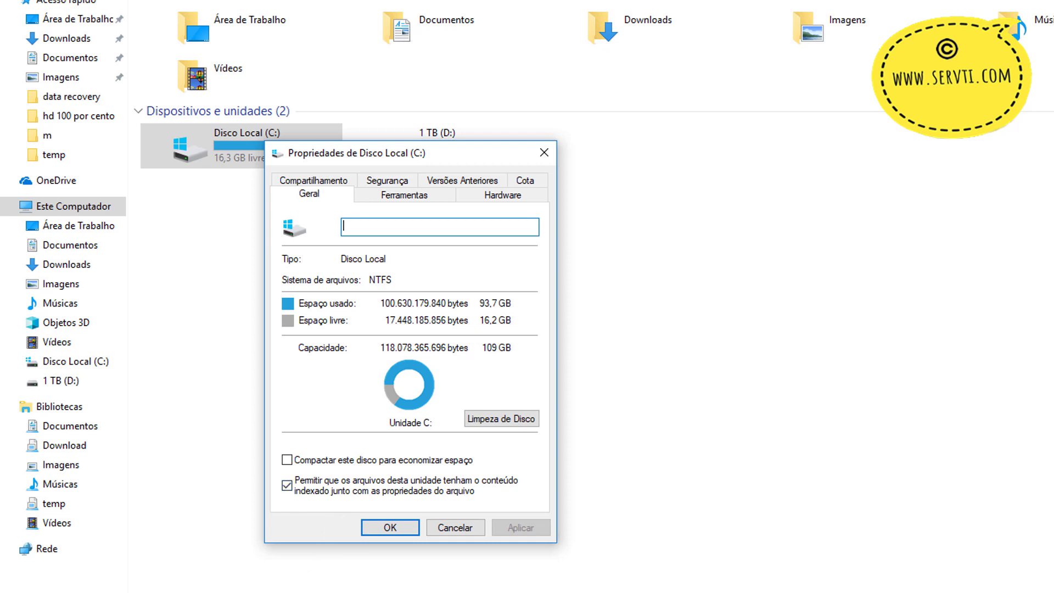
pyautogui.click(301, 492)
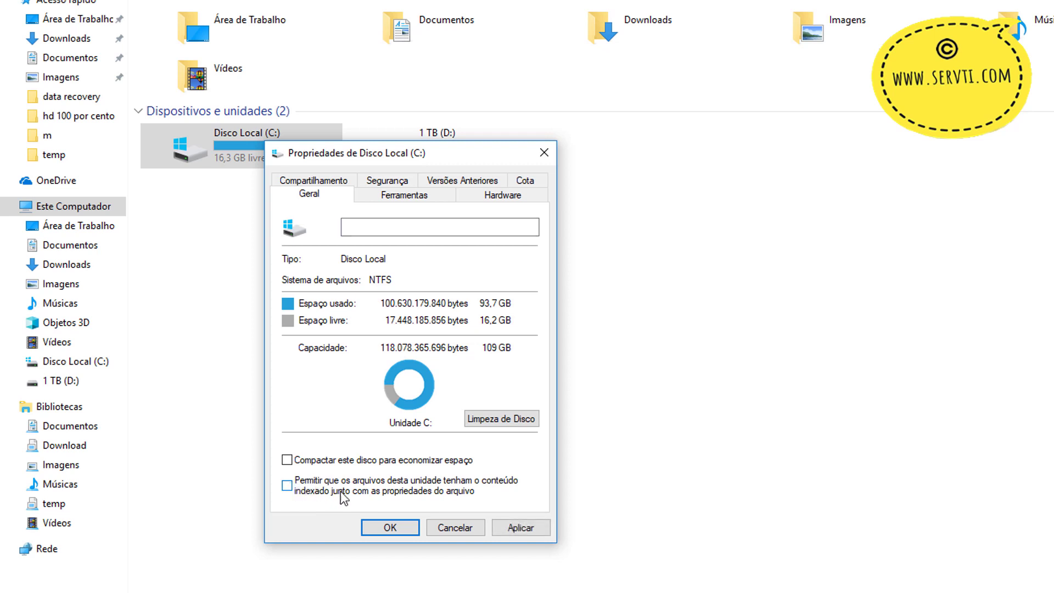
pyautogui.click(516, 526)
pyautogui.click(451, 529)
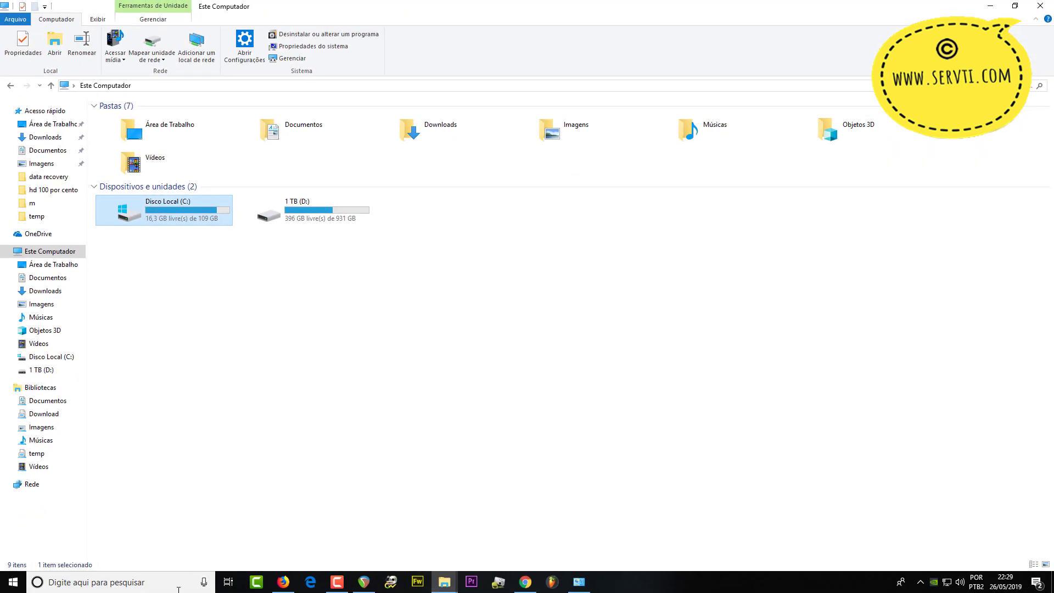
# Switch to Agendador de Tarefas and list the scheduled tasks in Biblioteca do Agendador de Tarefas
pyautogui.click(143, 583)
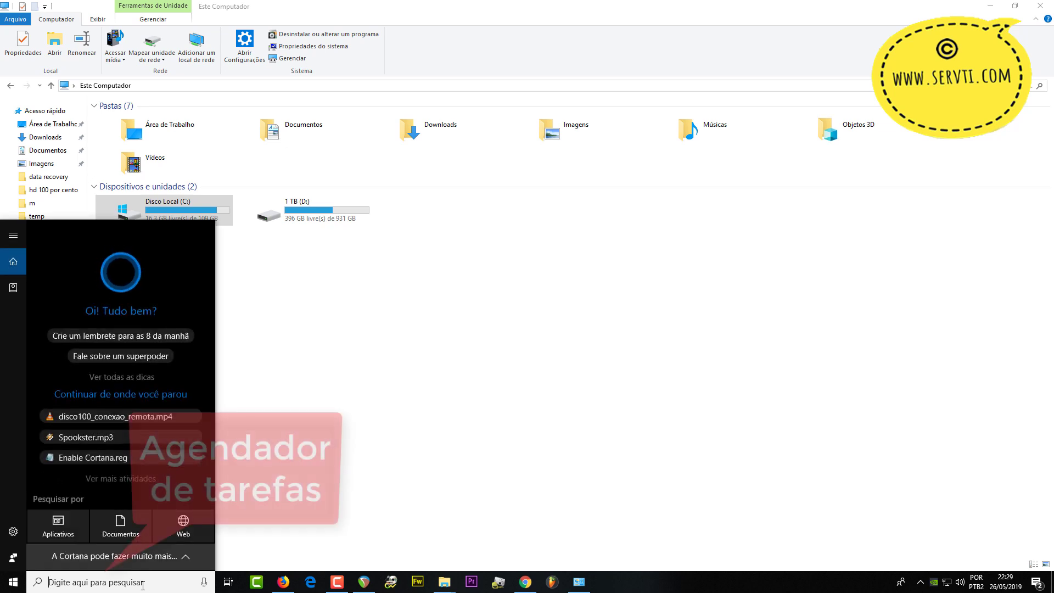
pyautogui.write('agenda')
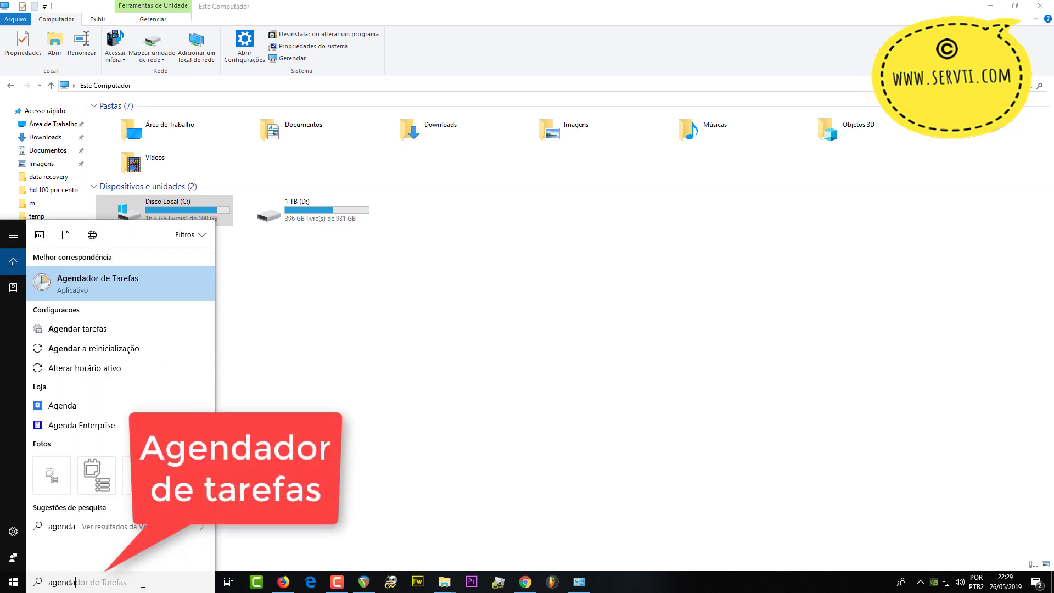
pyautogui.click(154, 274)
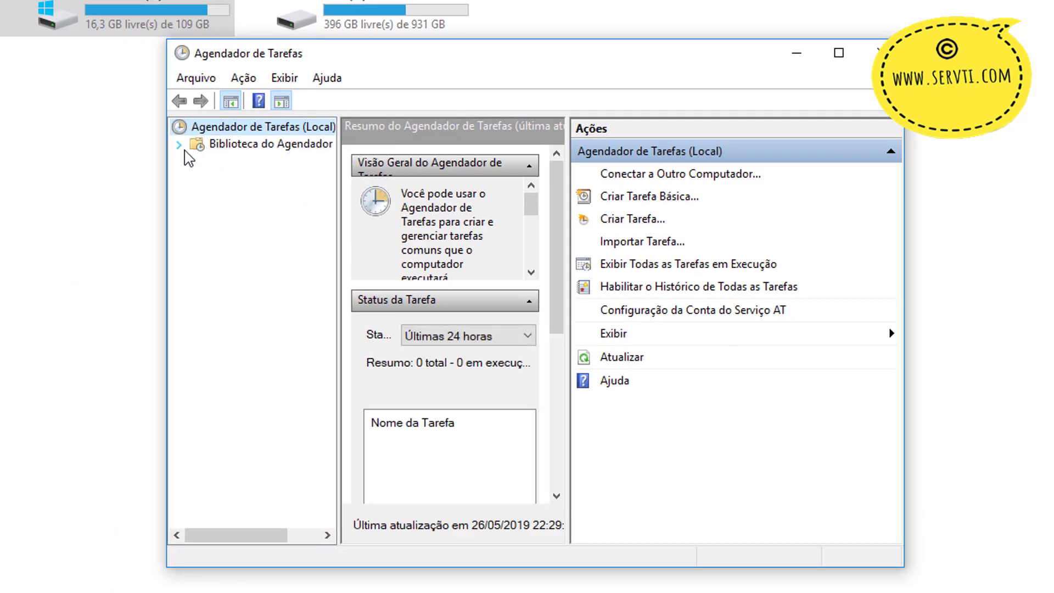
pyautogui.click(179, 145)
pyautogui.click(250, 146)
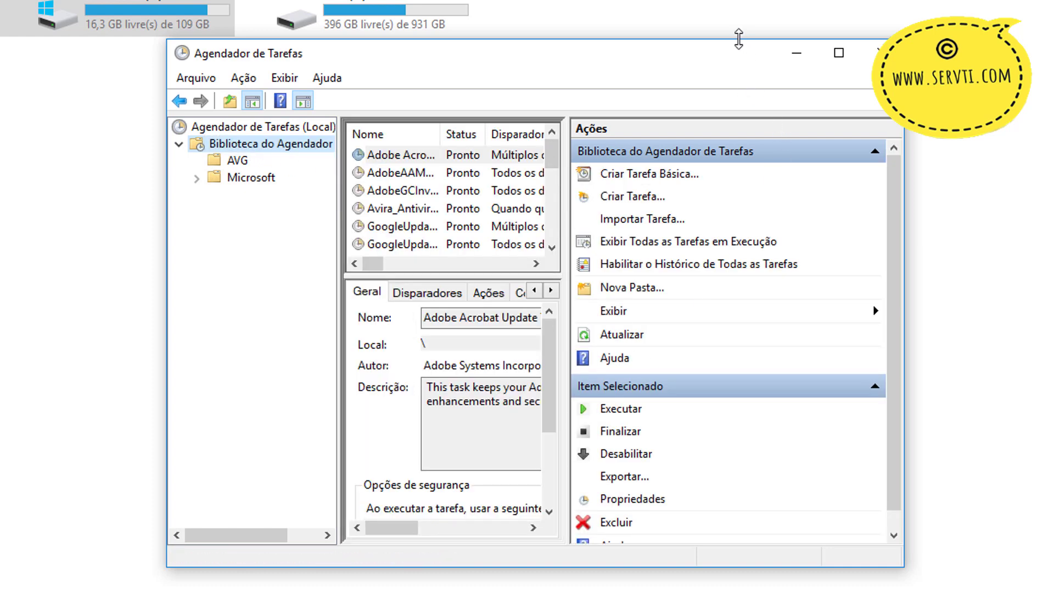
# Enlarge the scheduler window to read the triggers, and disable the NVIDIA crash reporter task scheduled daily at 06:25
pyautogui.doubleClick(738, 35)
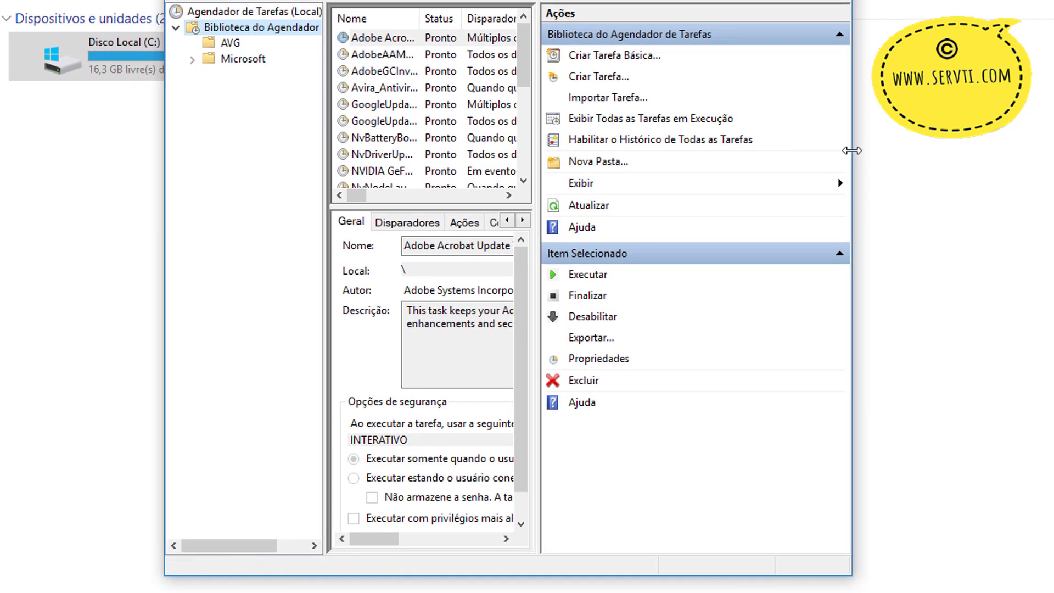
pyautogui.moveTo(851, 146); pyautogui.dragTo(1051, 148)
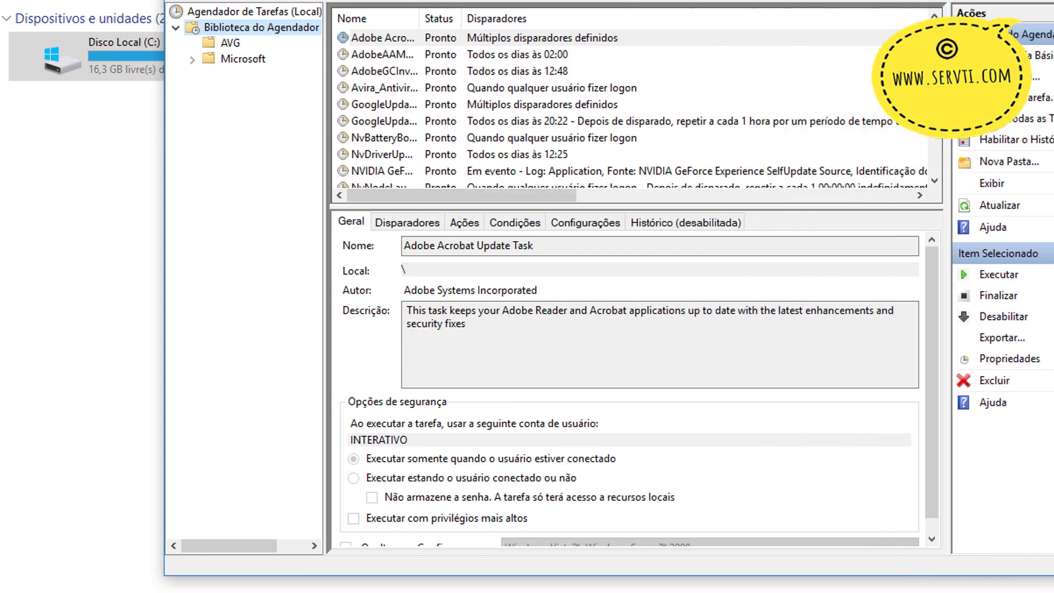
pyautogui.scroll(-4, 588, 94)
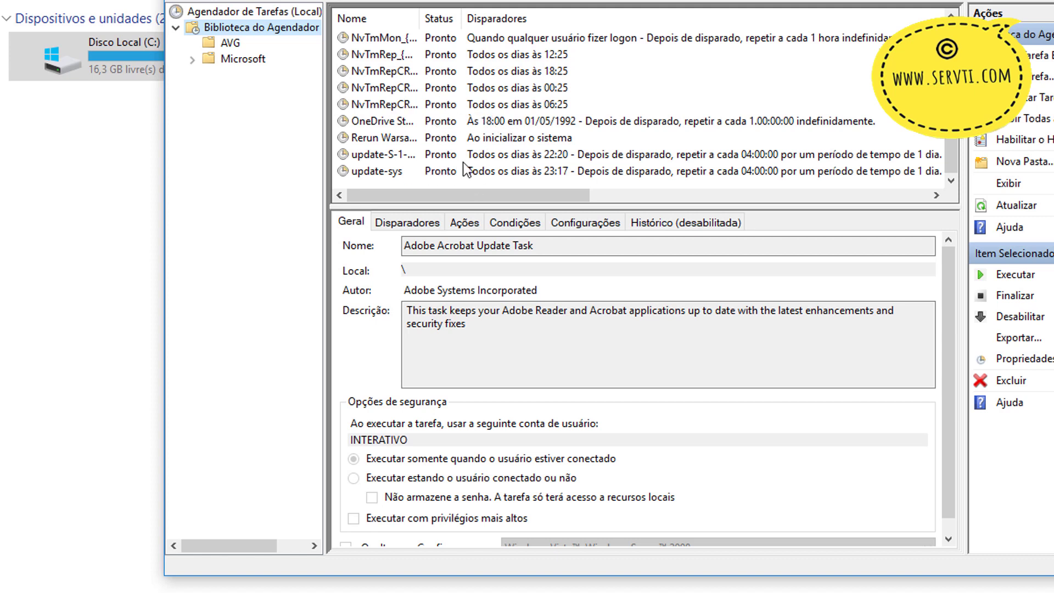
pyautogui.click(484, 106)
pyautogui.rightClick(485, 106)
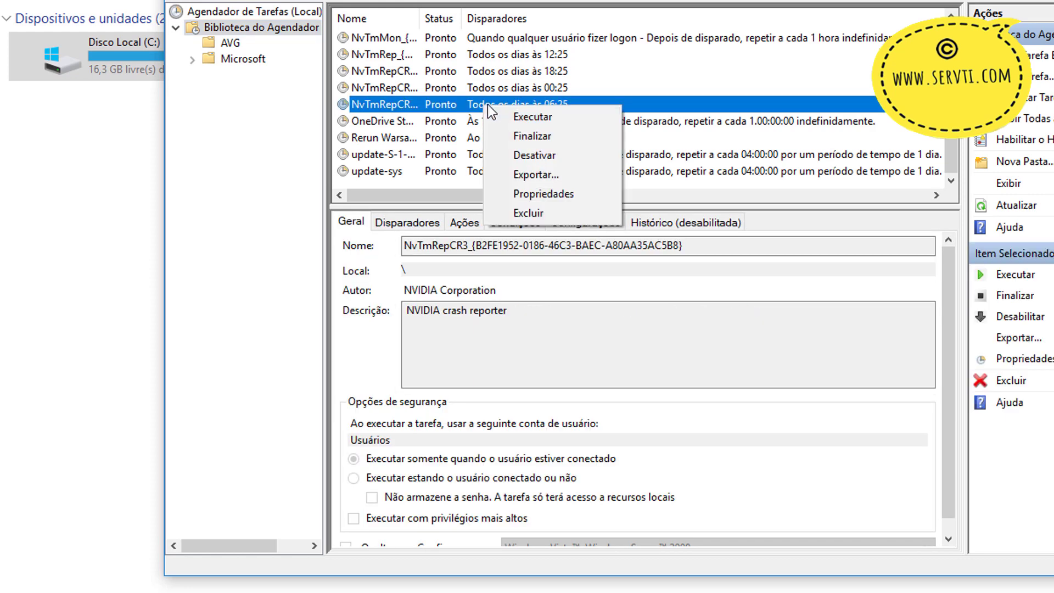
pyautogui.click(520, 155)
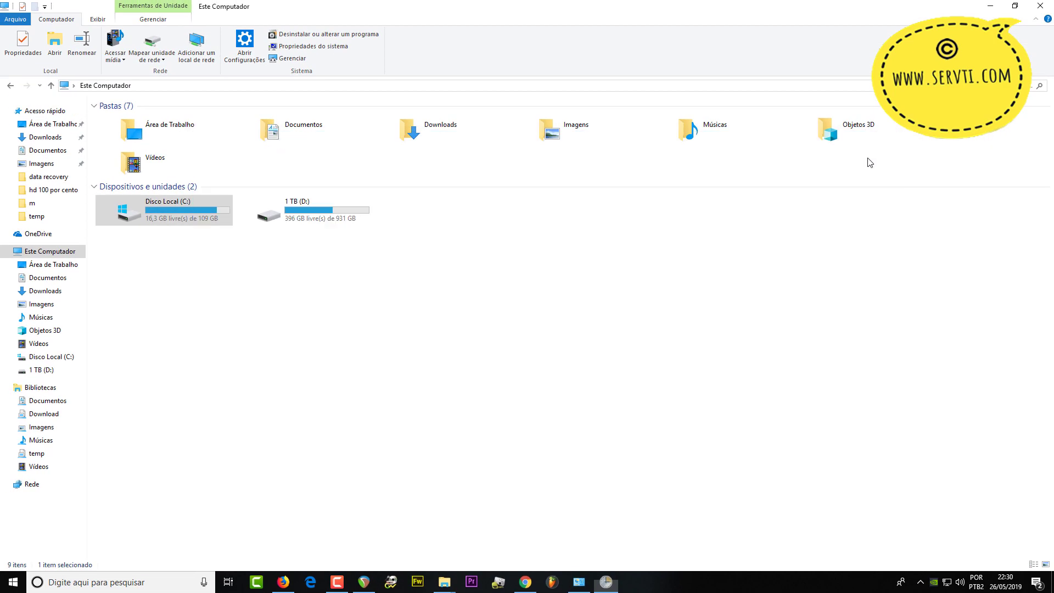
# Search for cmd and open Prompt de Comando with administrator rights
pyautogui.click(131, 576)
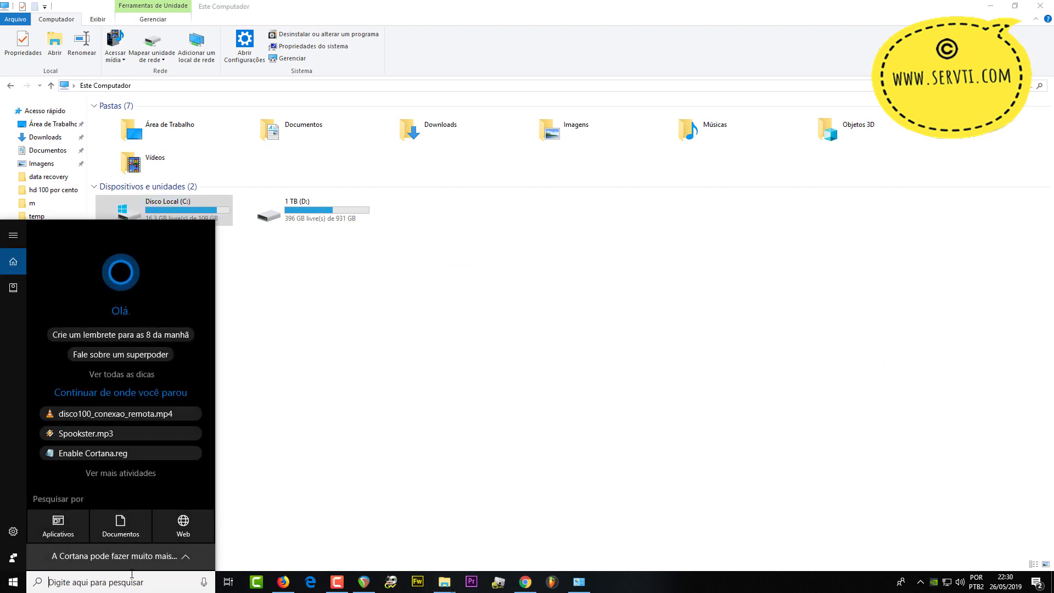
pyautogui.write('cmd')
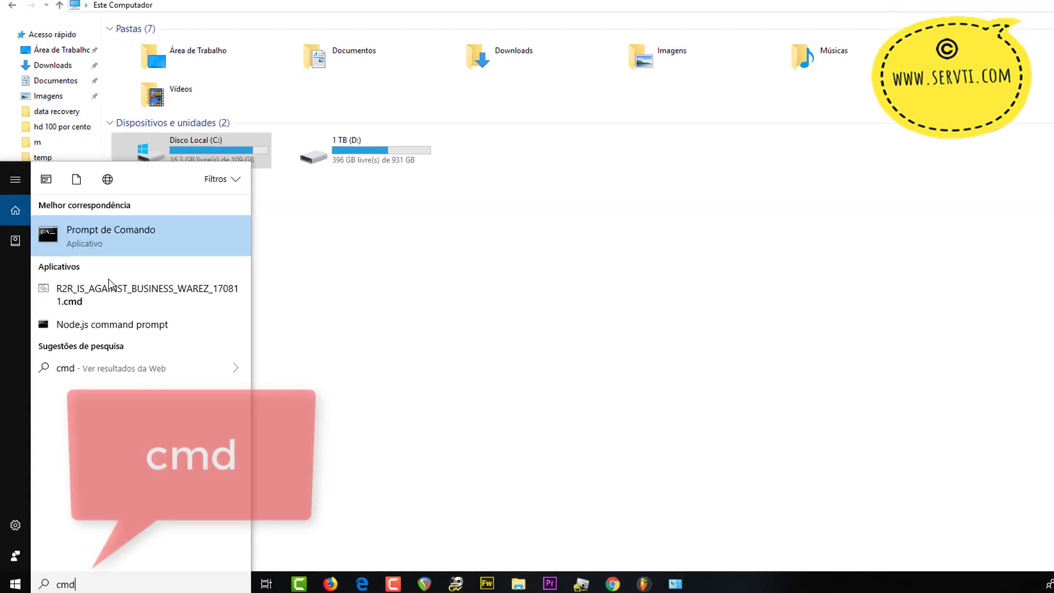
pyautogui.rightClick(126, 247)
pyautogui.click(135, 264)
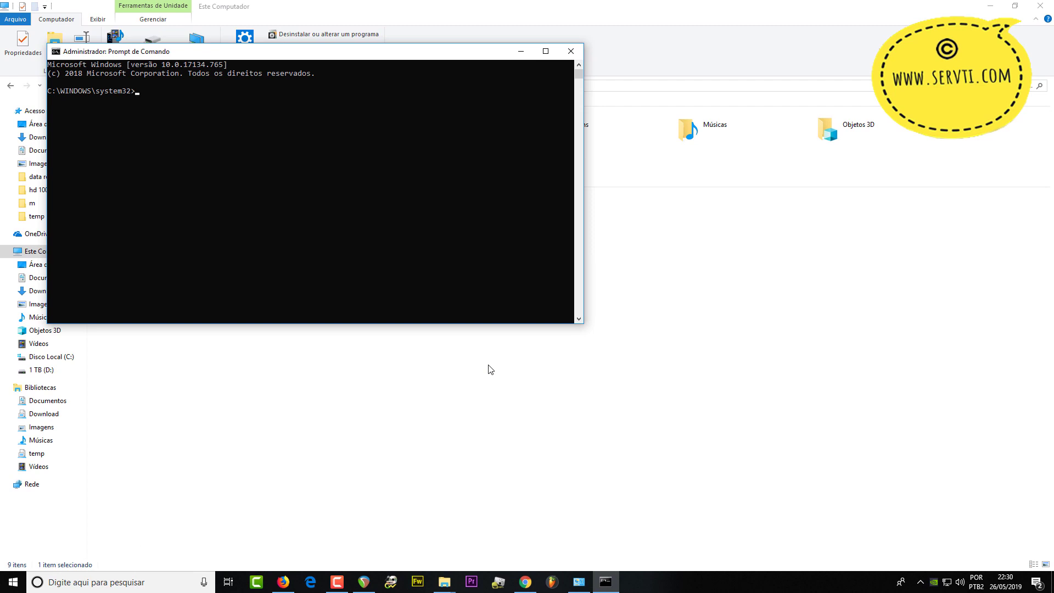
# Check the health of the installed drives by running the command wmic diskdrive get caption,status
pyautogui.write('wmic disk')
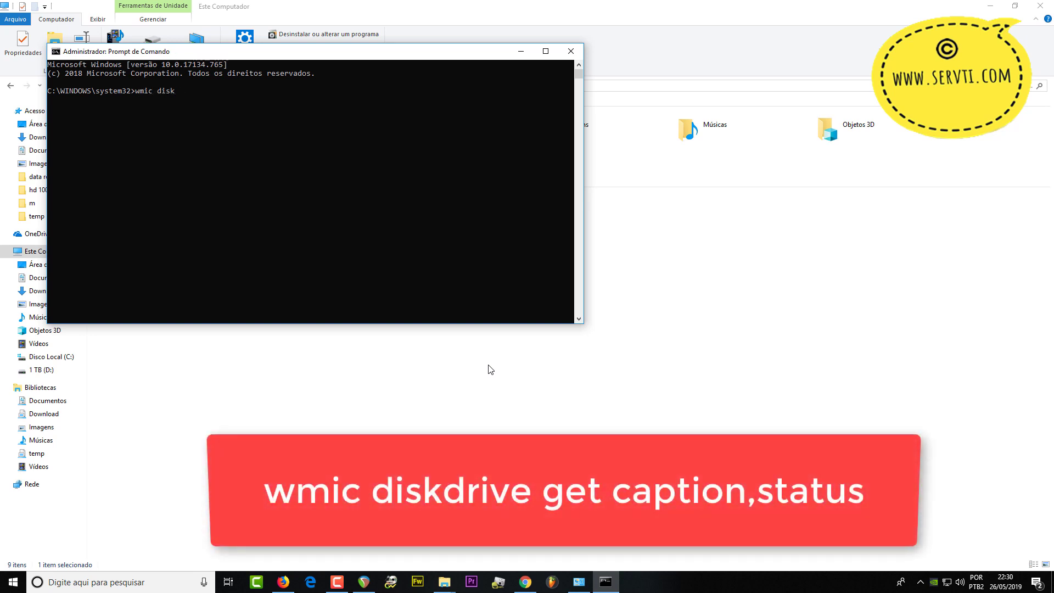
pyautogui.write('dirve get')
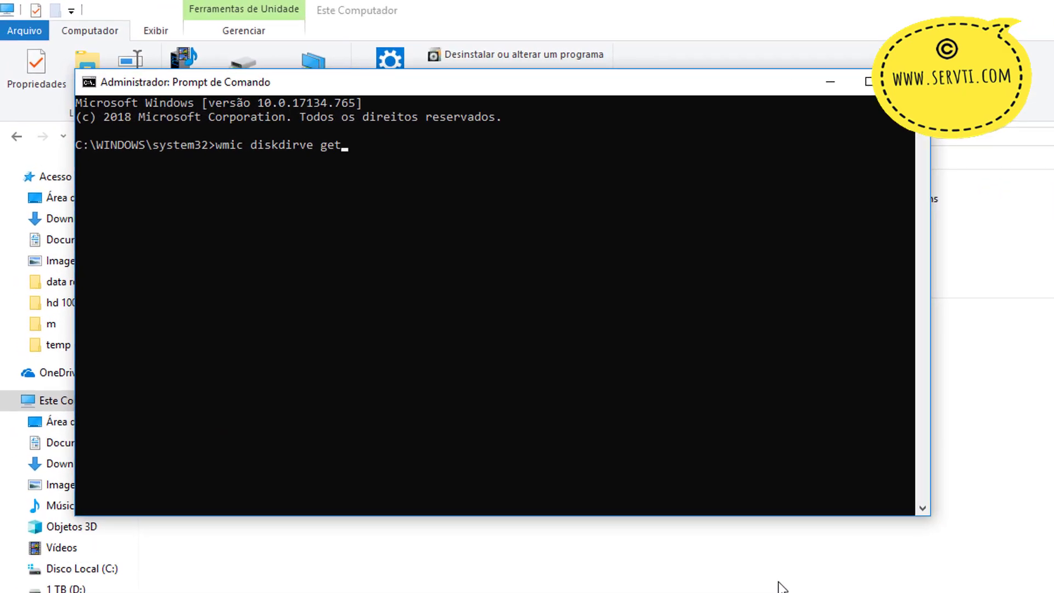
pyautogui.press('BackSpace')
pyautogui.press('BackSpace')
pyautogui.press('BackSpace')
pyautogui.press('BackSpace')
pyautogui.press('BackSpace')
pyautogui.press('BackSpace')
pyautogui.press('BackSpace')
pyautogui.press('BackSpace')
pyautogui.write('rive get caption,stat')
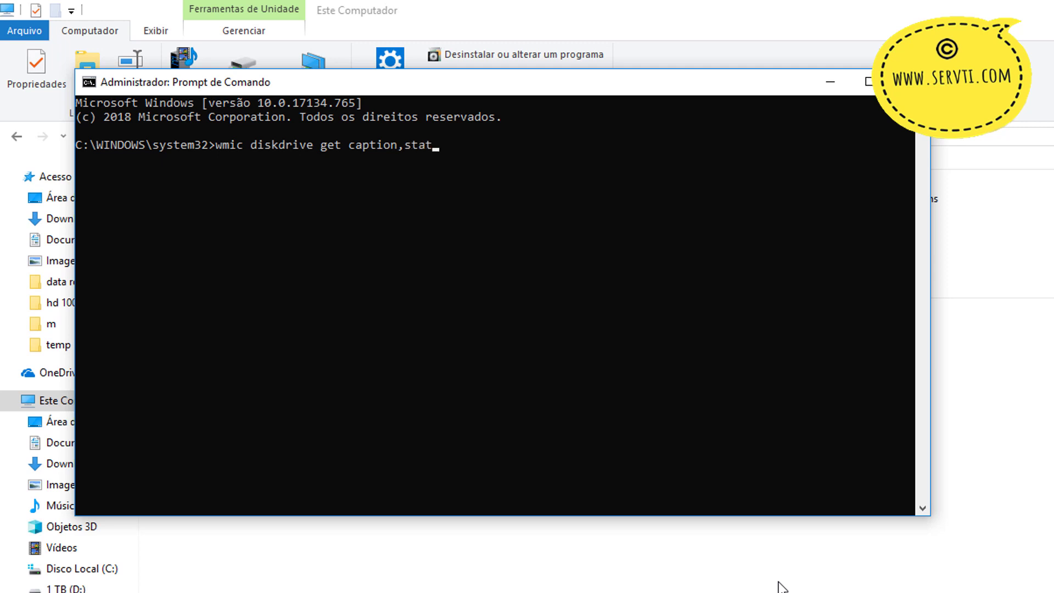
pyautogui.write('us')
pyautogui.press('Return')
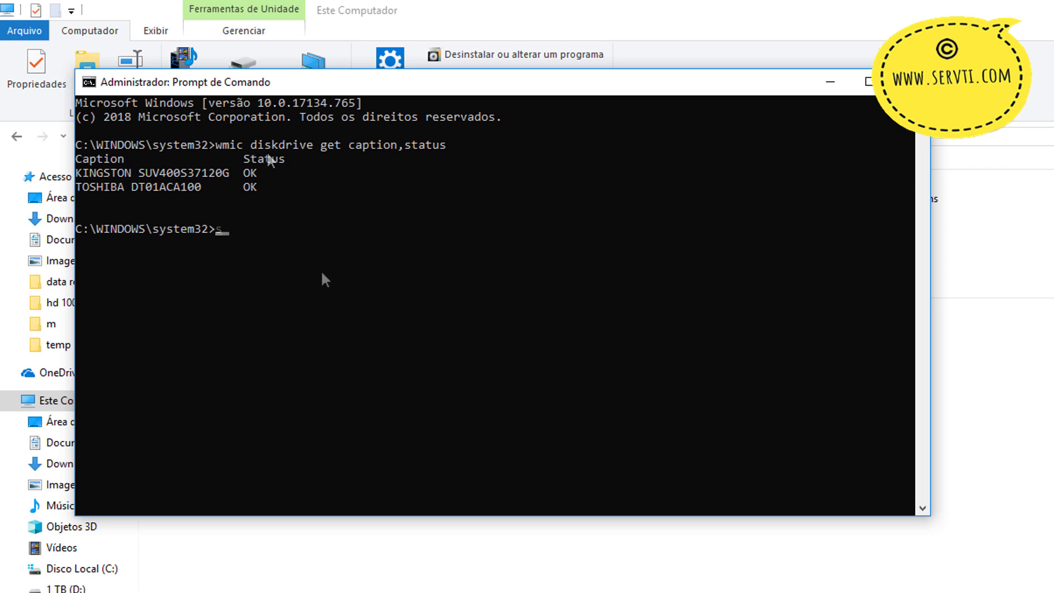
pyautogui.write('sfc ')
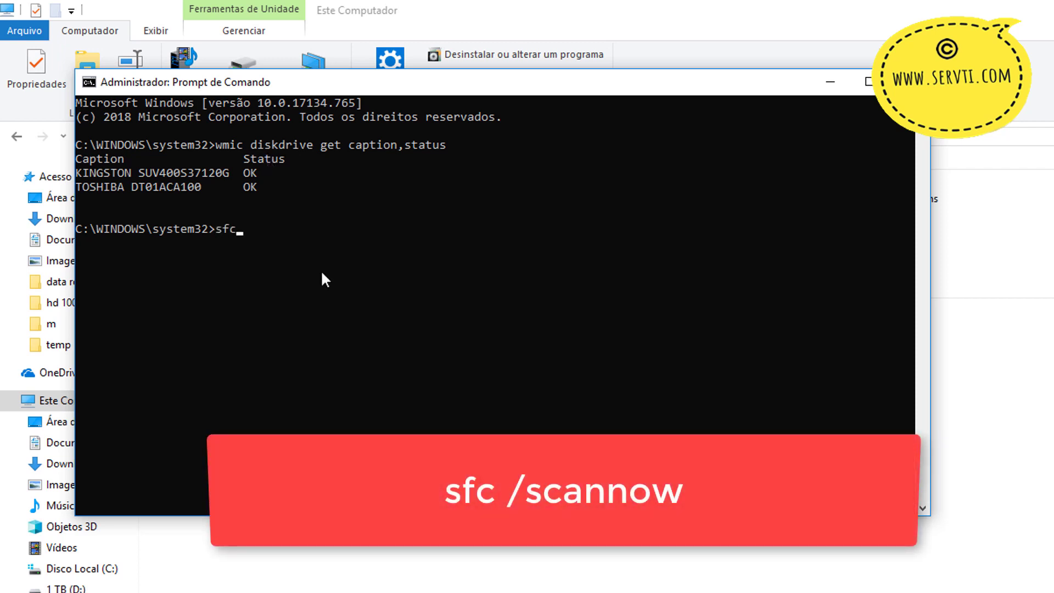
pyautogui.write('/scannow')
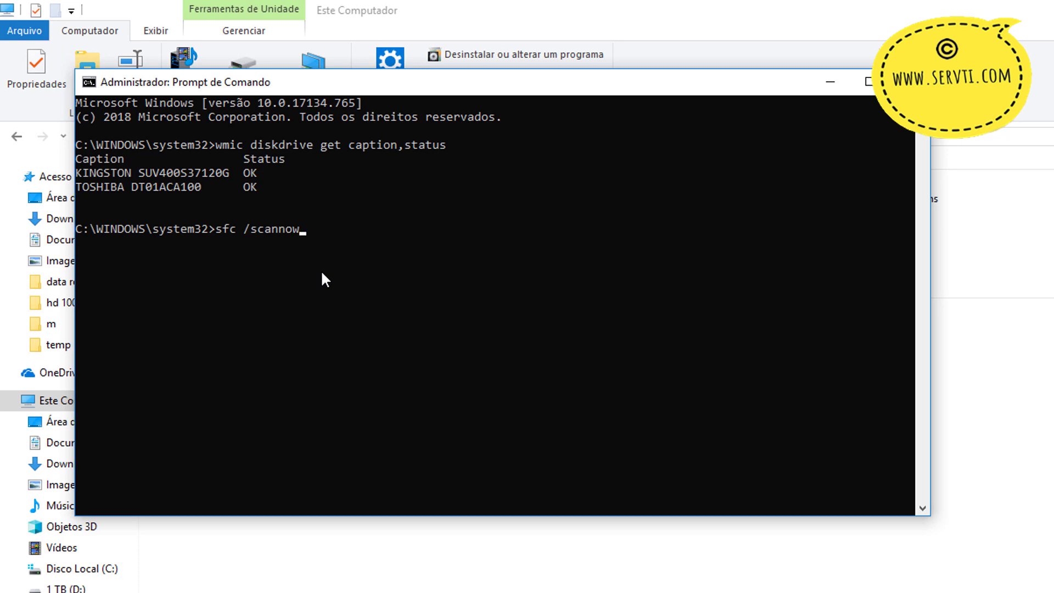
pyautogui.press('BackSpace')
pyautogui.press('BackSpace')
pyautogui.press('BackSpace')
pyautogui.press('BackSpace')
pyautogui.press('BackSpace')
pyautogui.press('BackSpace')
pyautogui.press('BackSpace')
pyautogui.press('BackSpace')
pyautogui.press('BackSpace')
pyautogui.press('BackSpace')
pyautogui.press('BackSpace')
pyautogui.press('BackSpace')
# Run chkdsk /r and answer s to schedule the volume check for the next system restart
pyautogui.write('chkdsk')
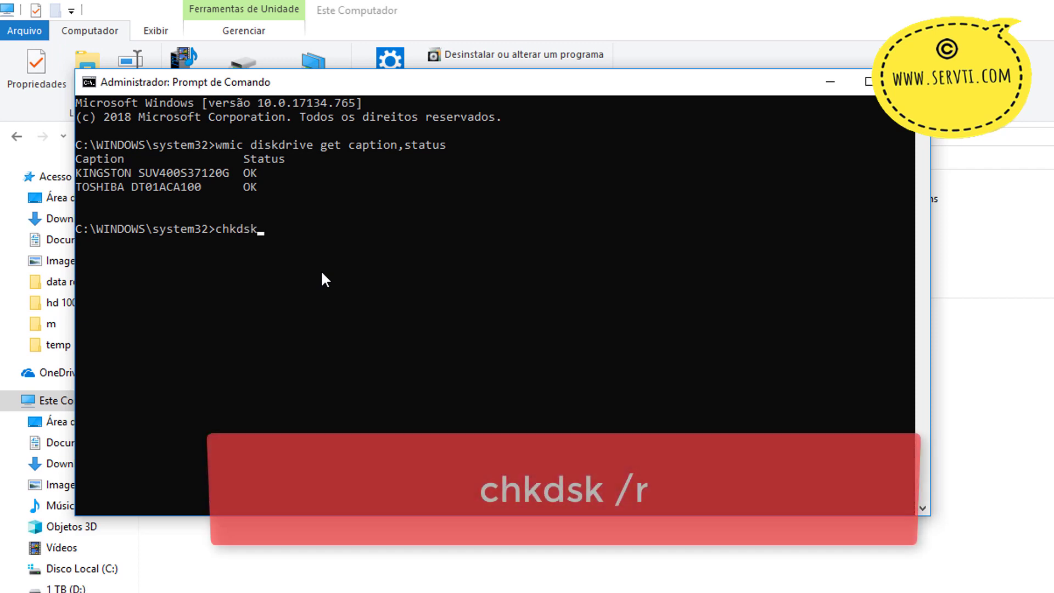
pyautogui.write(' /r')
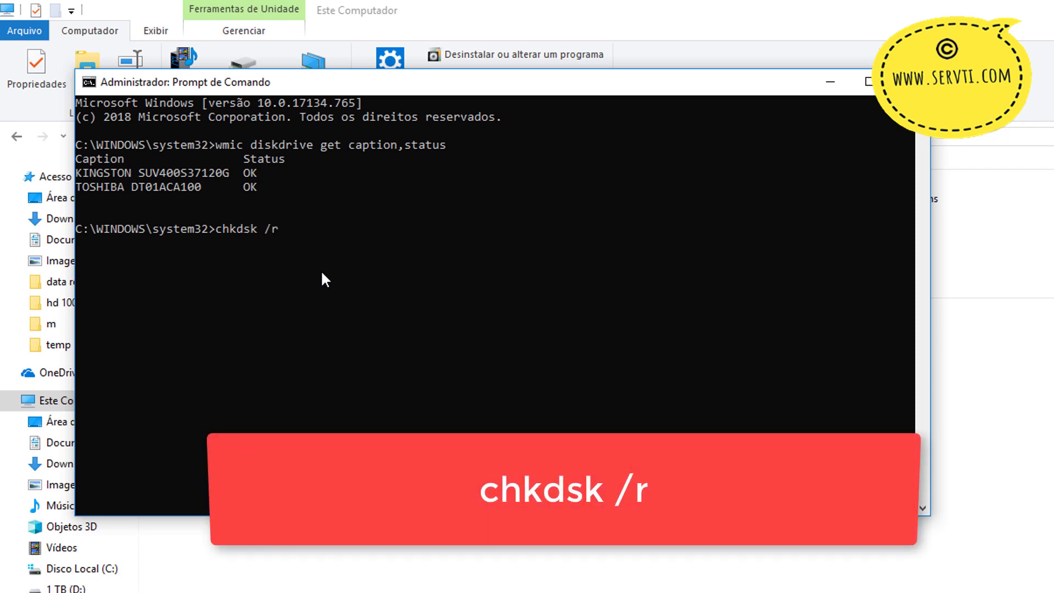
pyautogui.press('Return')
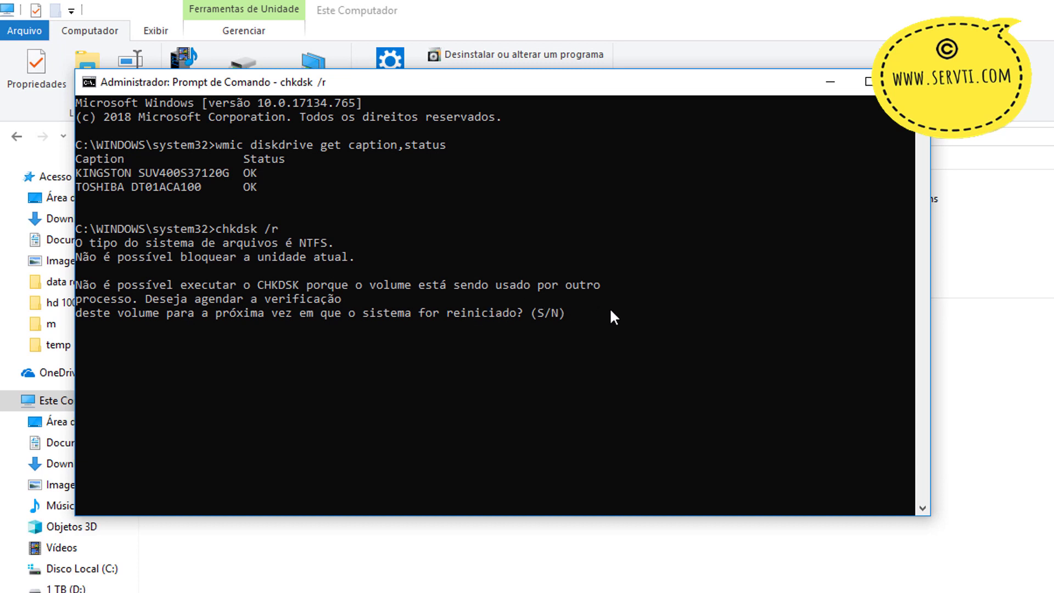
pyautogui.write('s')
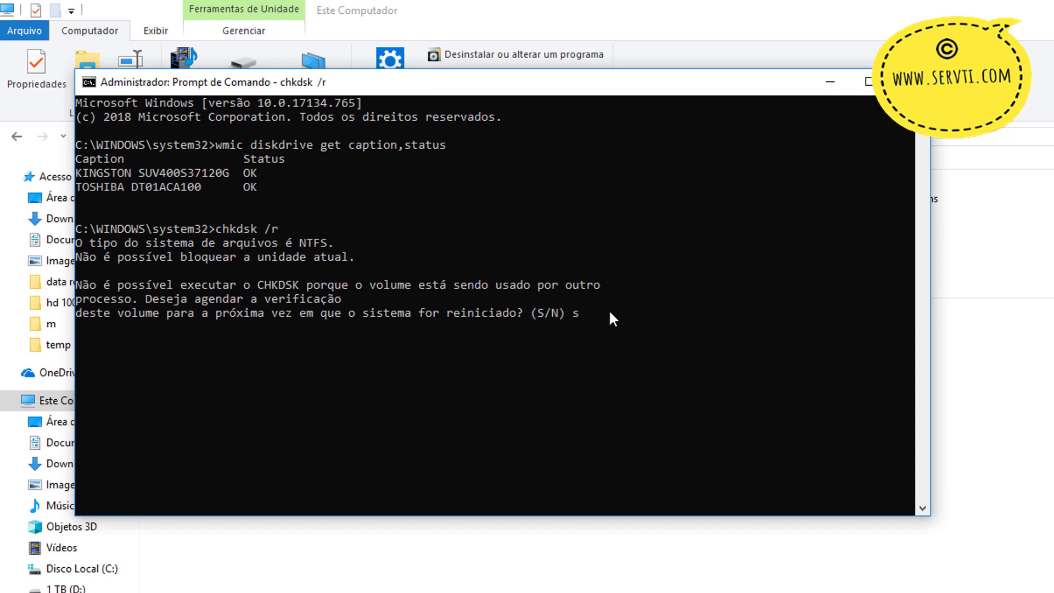